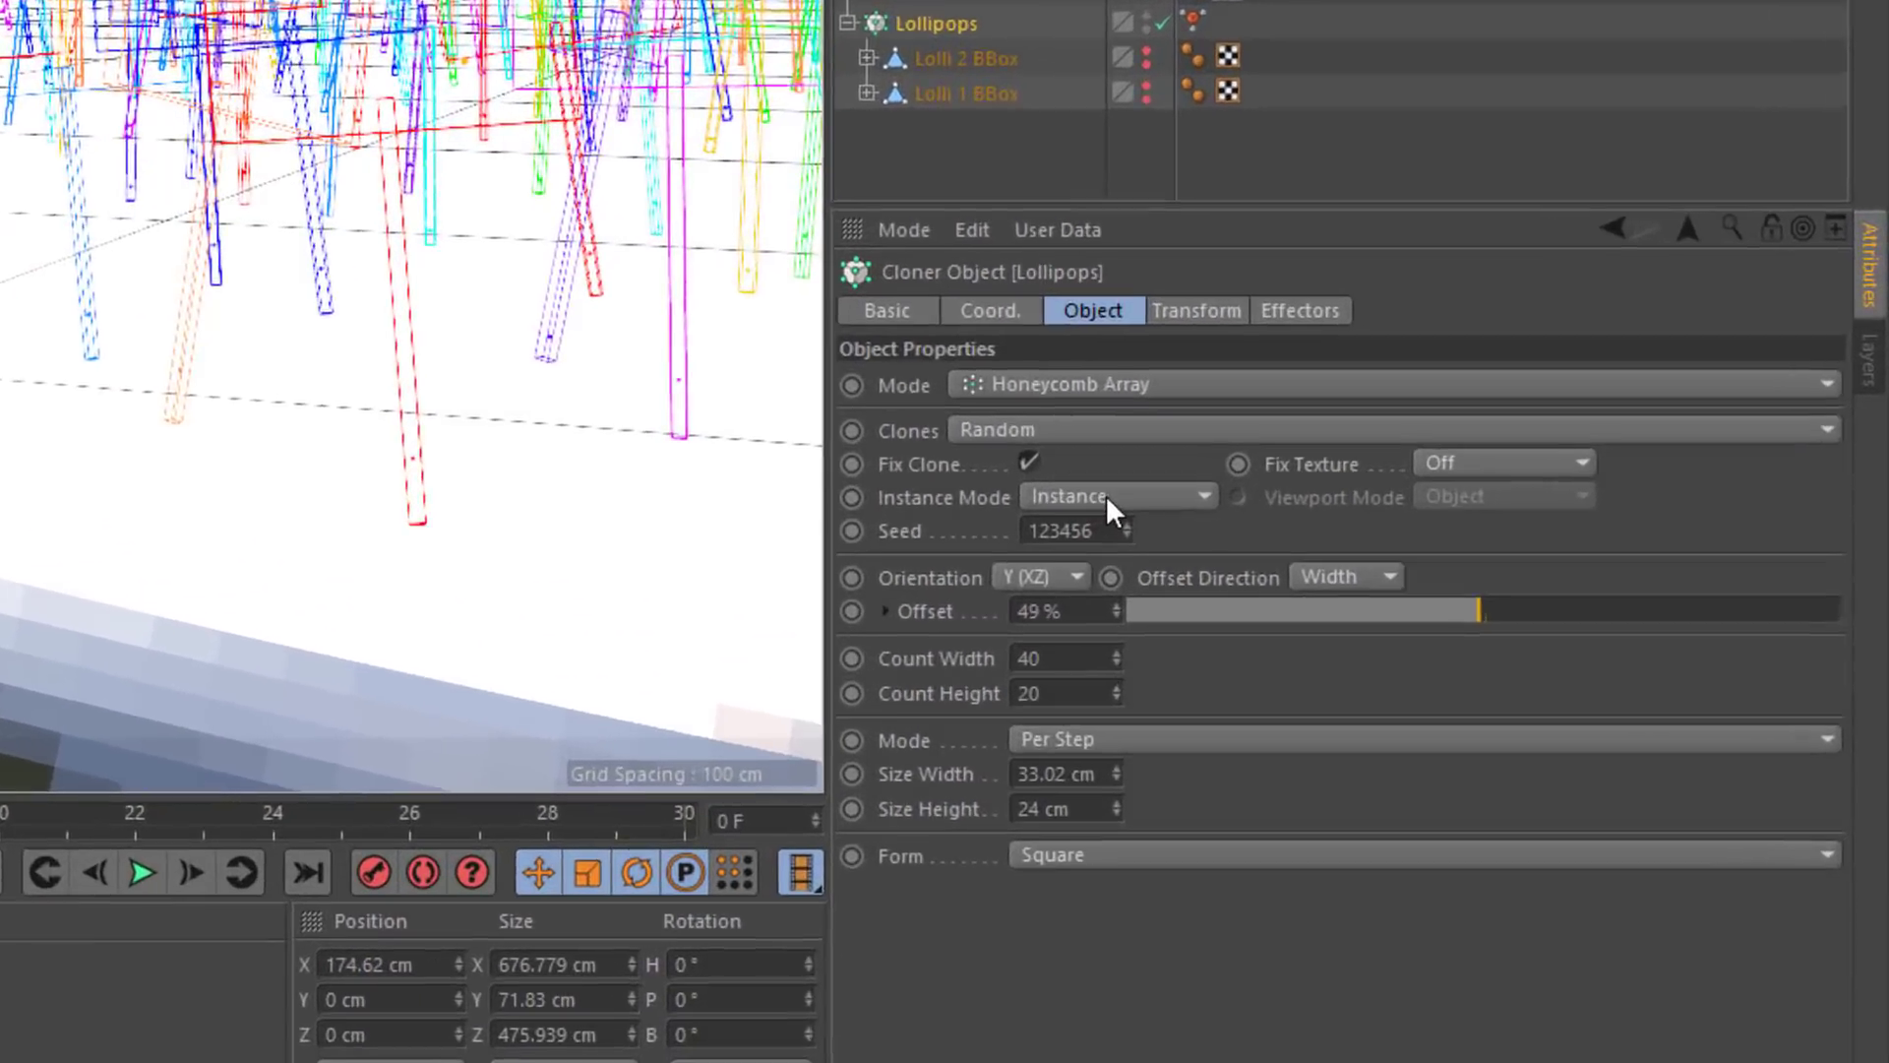
# Set the Lollipops cloner's Instance Mode to Multi-Instance and orbit down onto the lollipops
pyautogui.click(1107, 499)
pyautogui.click(1100, 603)
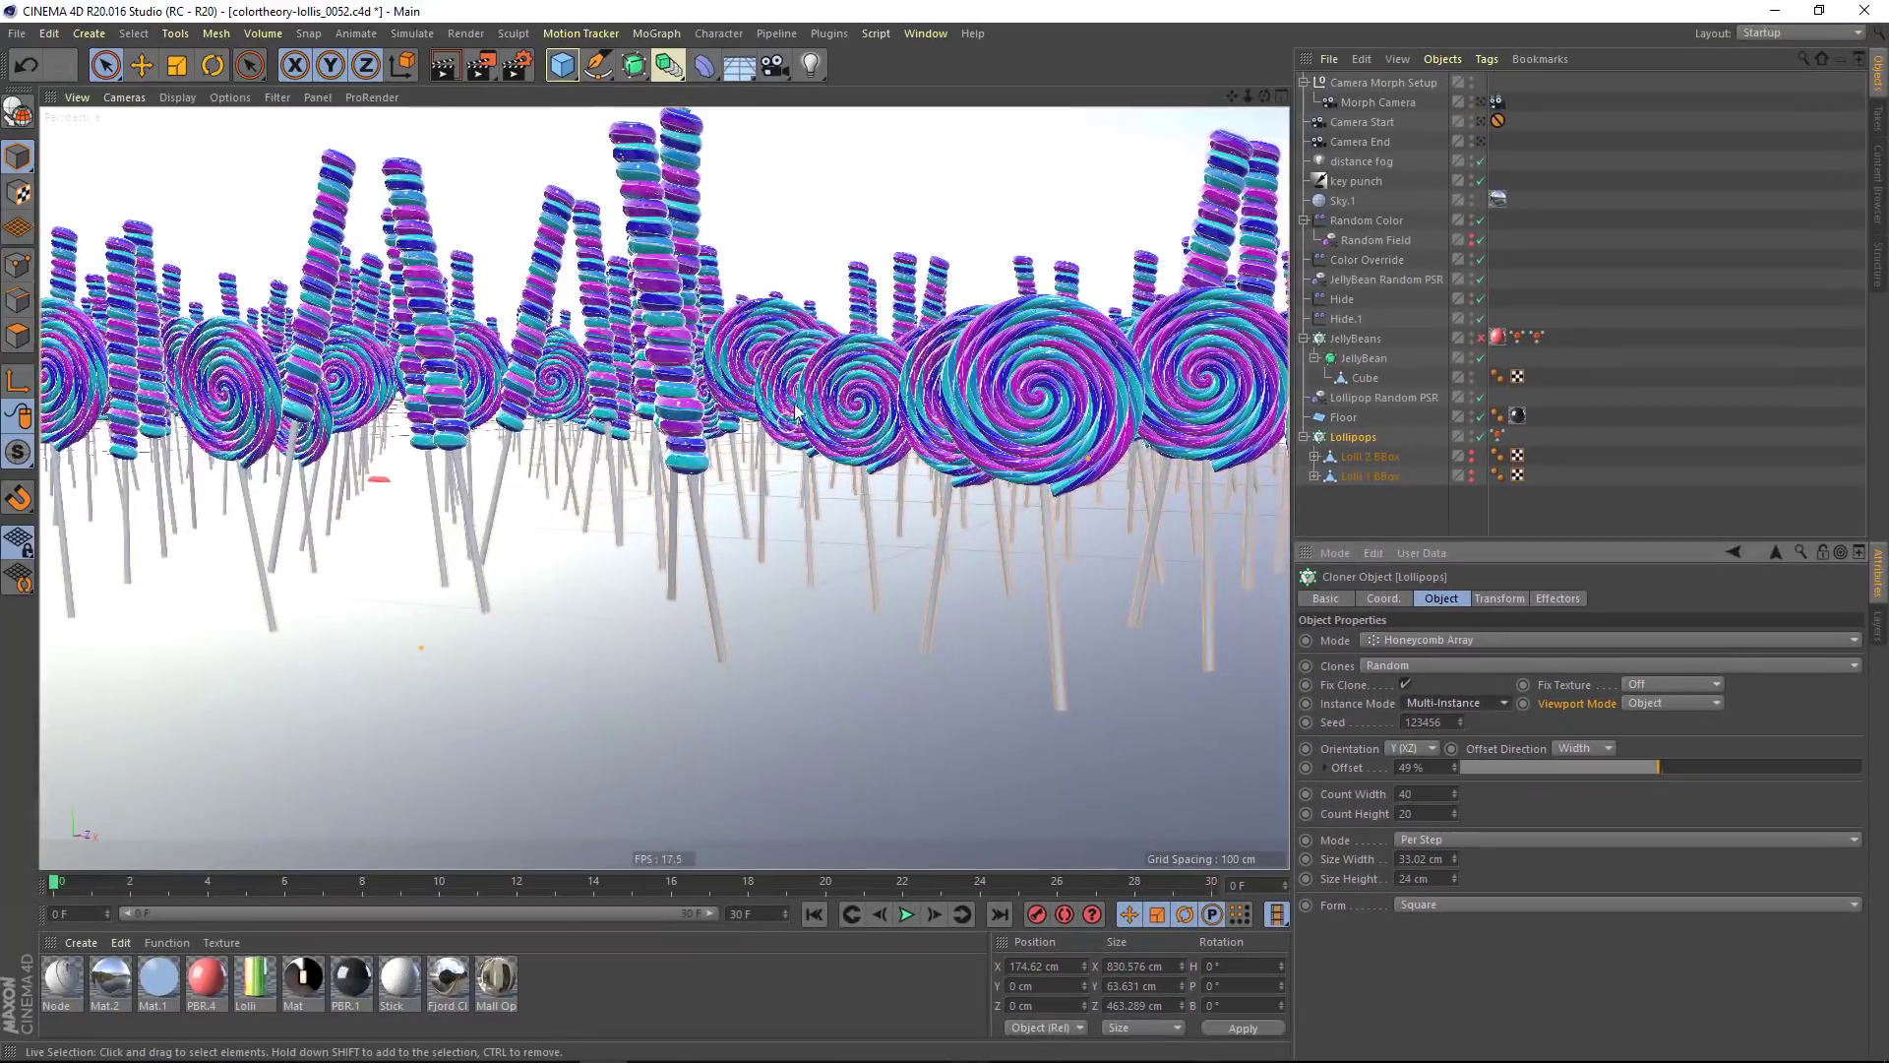
pyautogui.moveTo(795, 413)
pyautogui.keyDown('alt'); pyautogui.mouseDown()
pyautogui.moveTo(909, 470)
pyautogui.moveTo(883, 603)
pyautogui.moveTo(930, 423)
pyautogui.moveTo(915, 463)
pyautogui.moveTo(886, 443)
pyautogui.moveTo(895, 418)
pyautogui.mouseUp(); pyautogui.keyUp('alt')
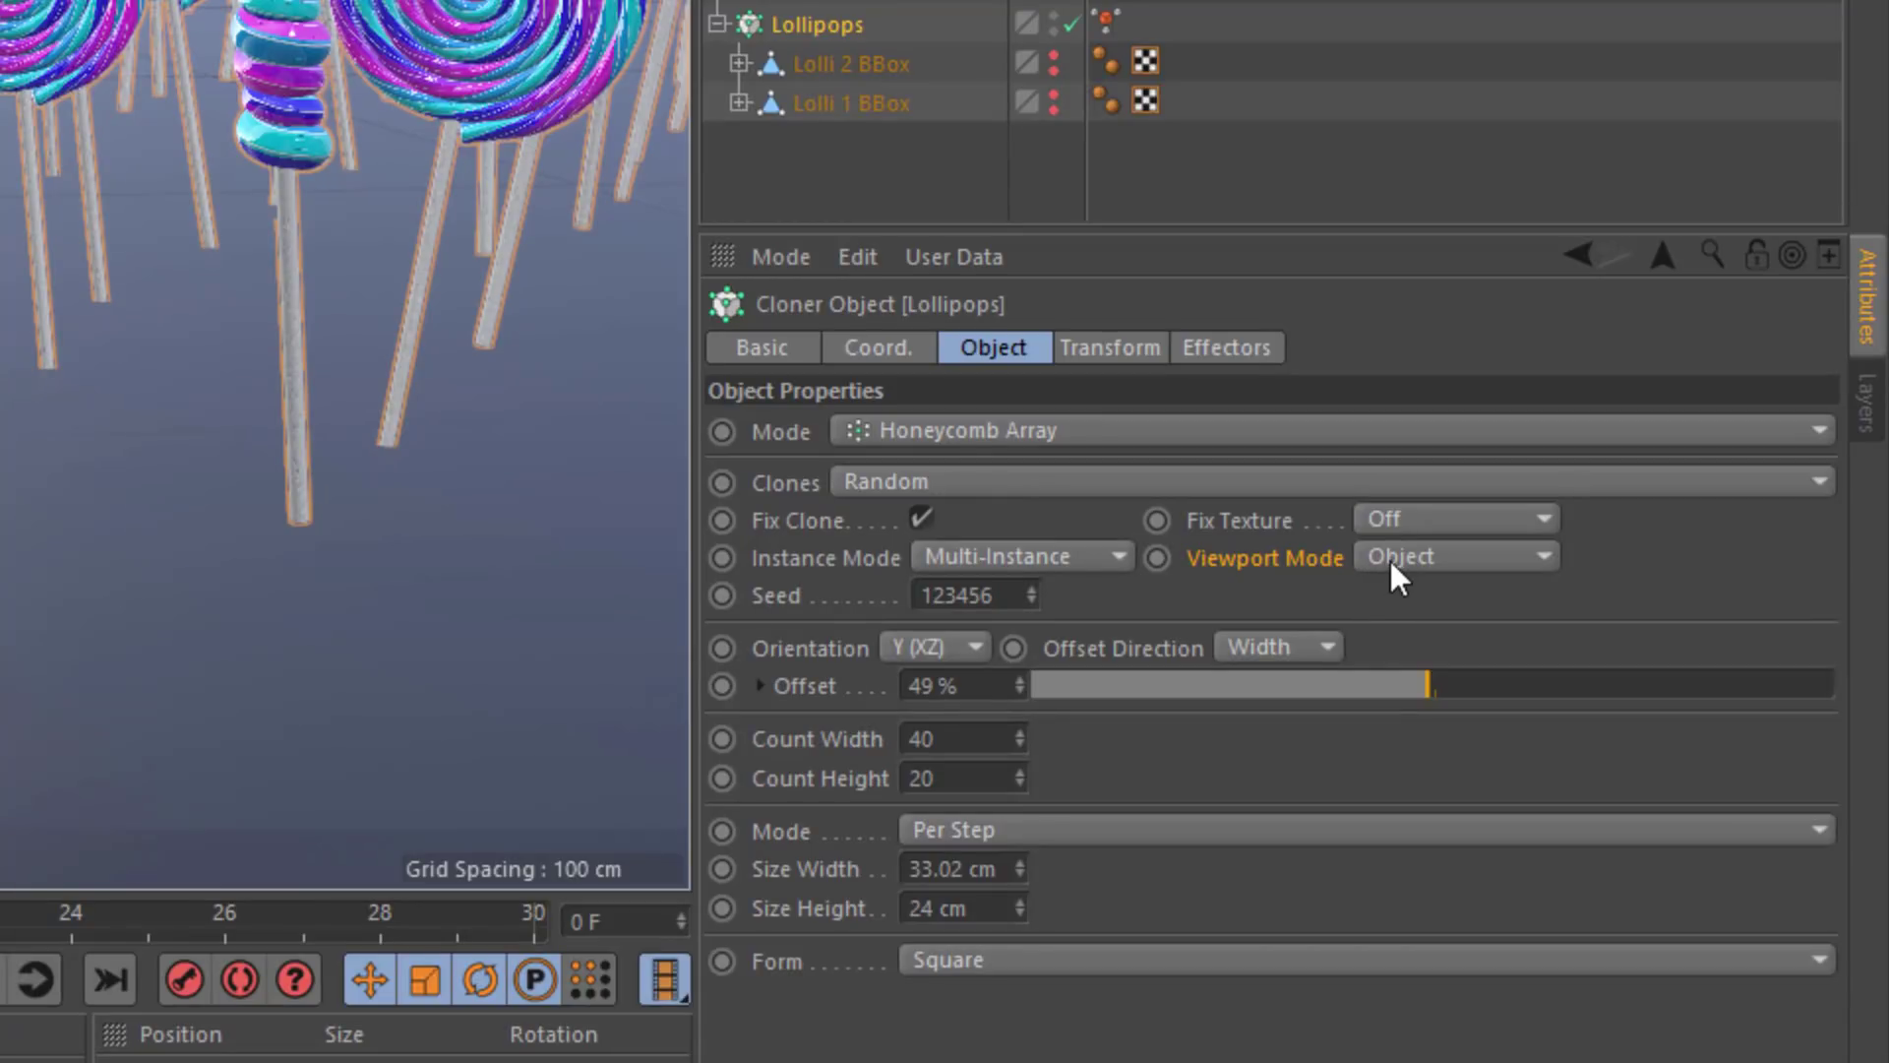
# Cycle the Lollipops viewport mode through Bounding Box, Matrix and Points, set it Off, then render
pyautogui.click(1390, 563)
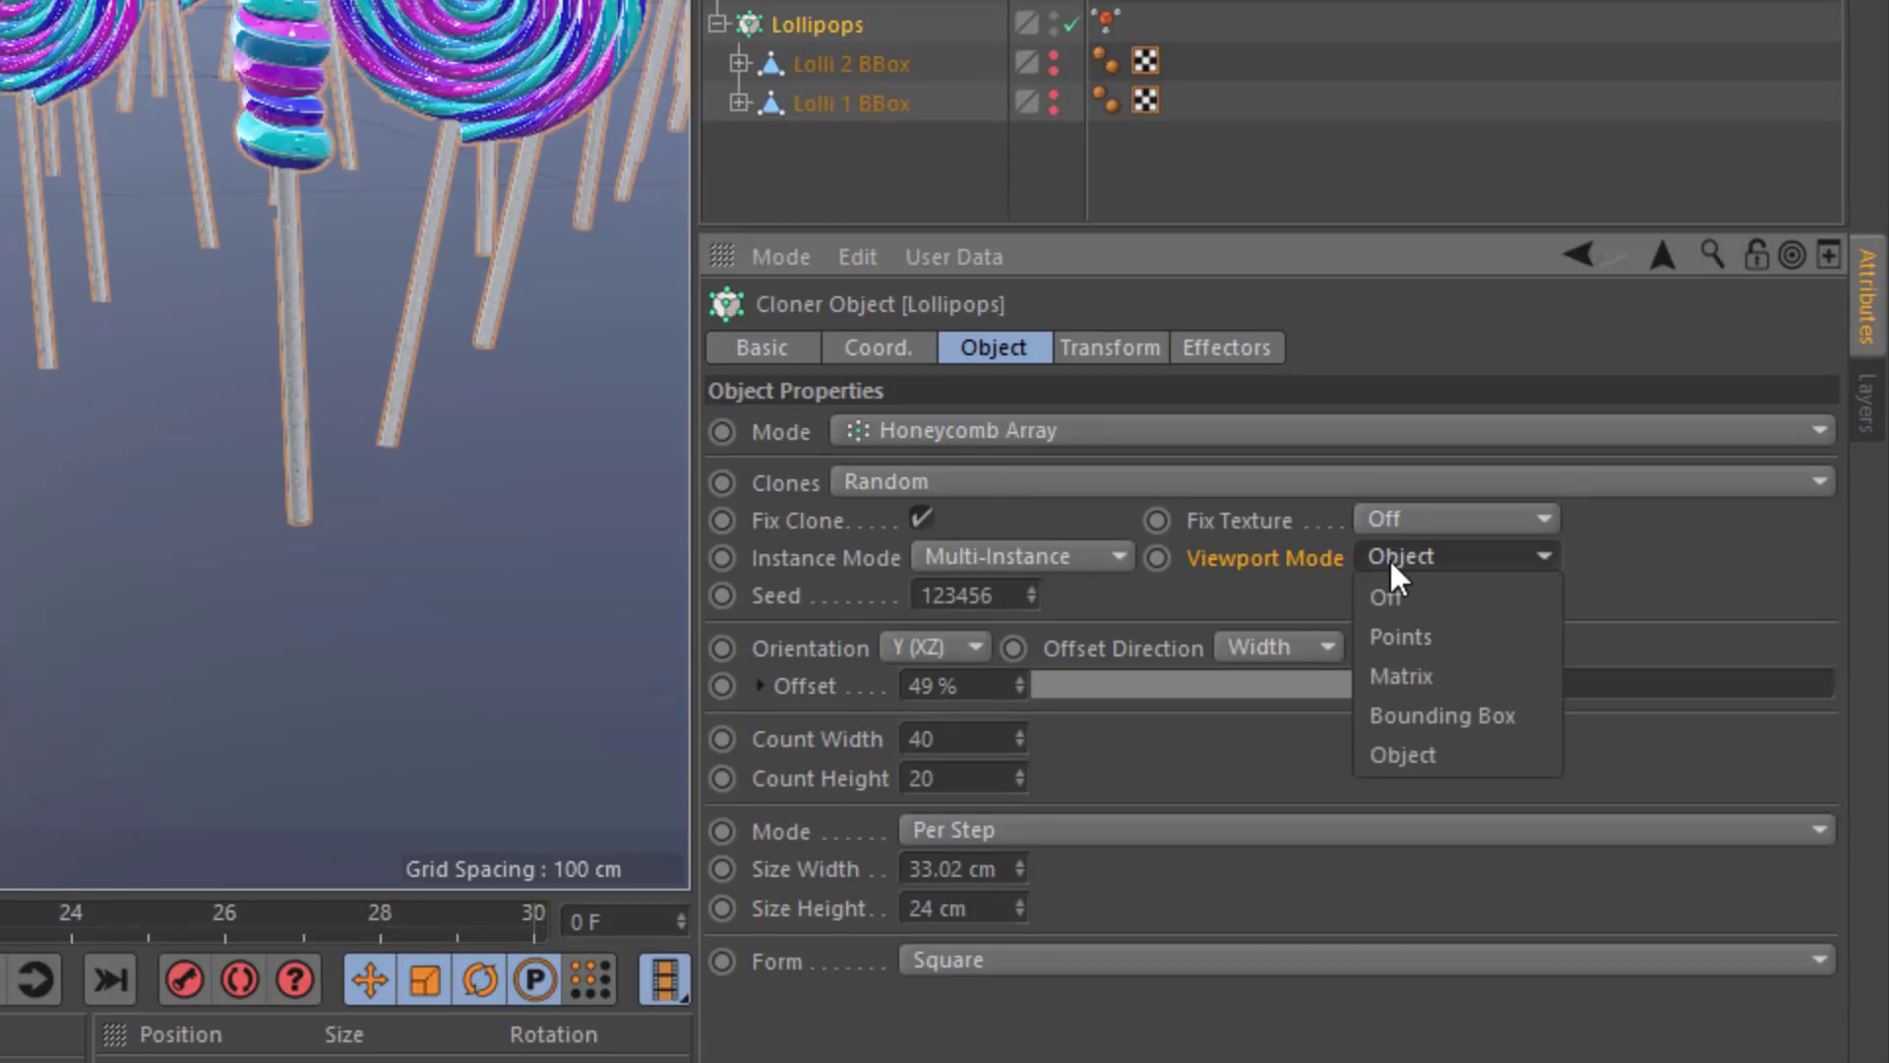
pyautogui.click(1409, 715)
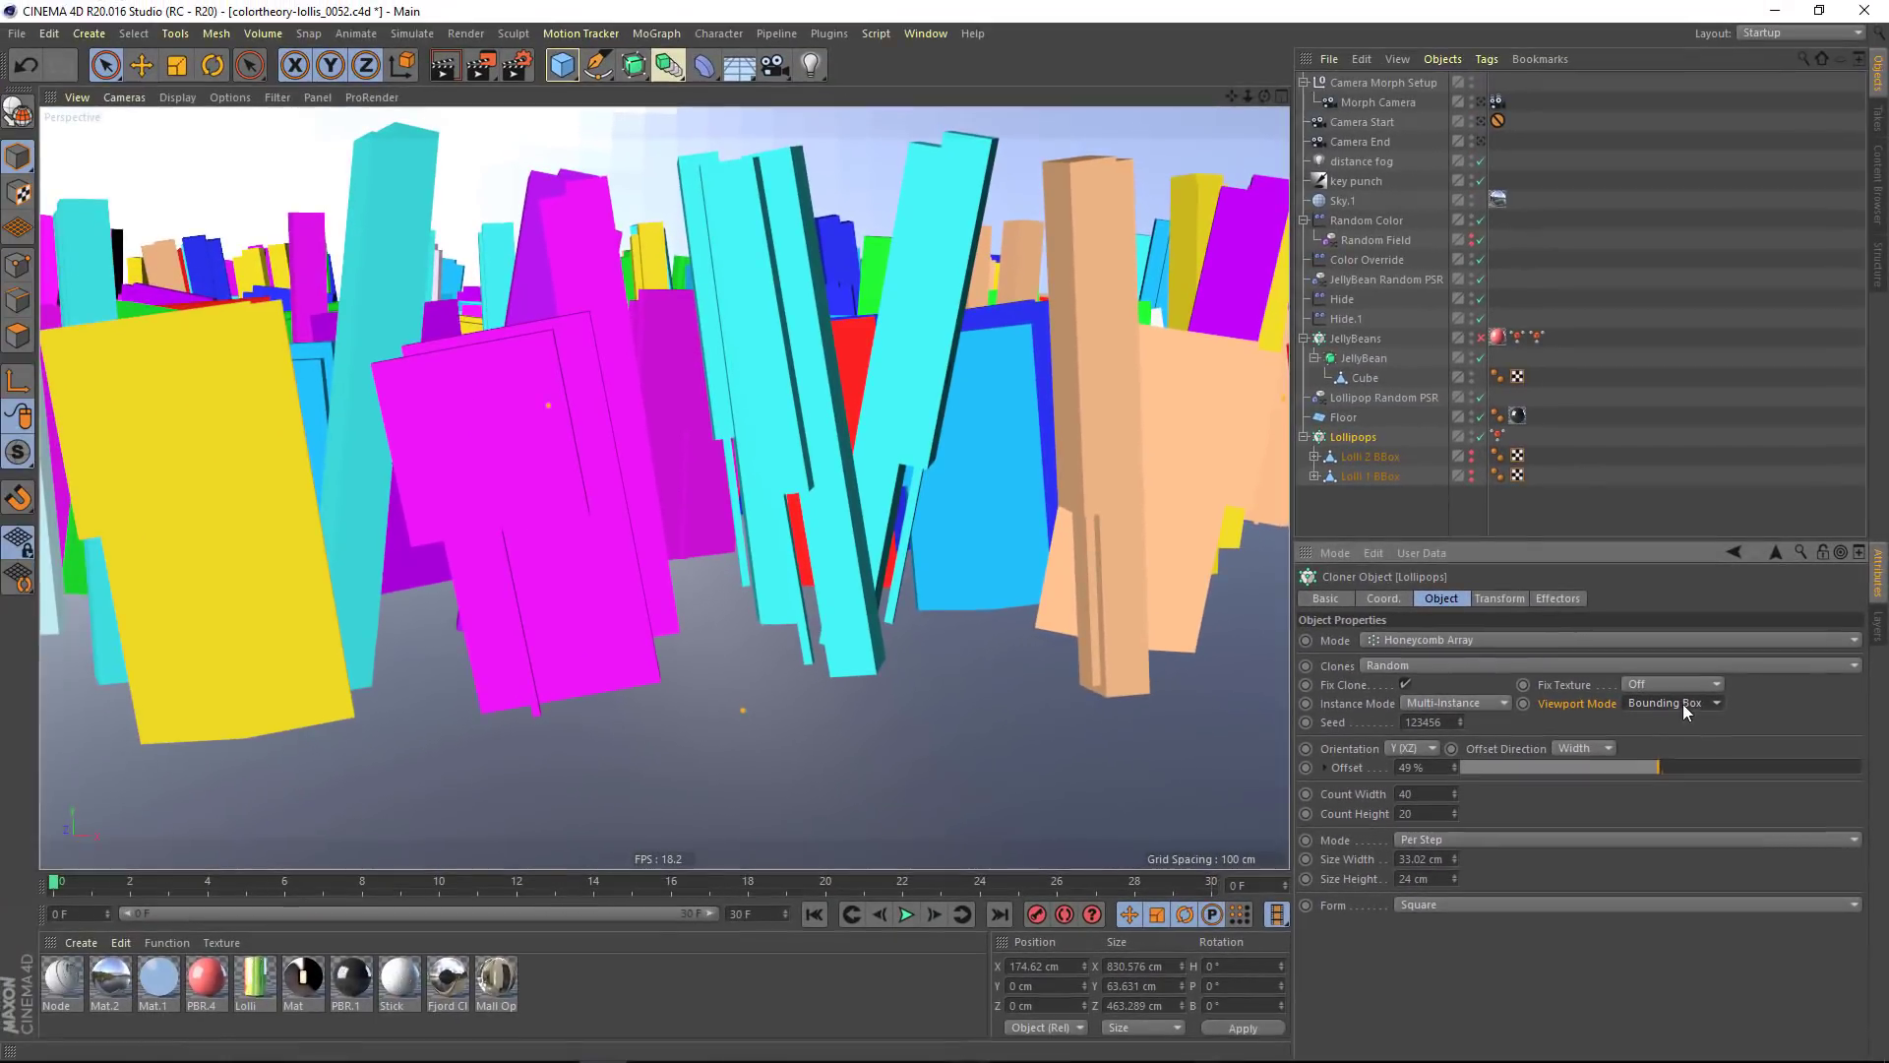
pyautogui.click(1685, 706)
pyautogui.click(1682, 764)
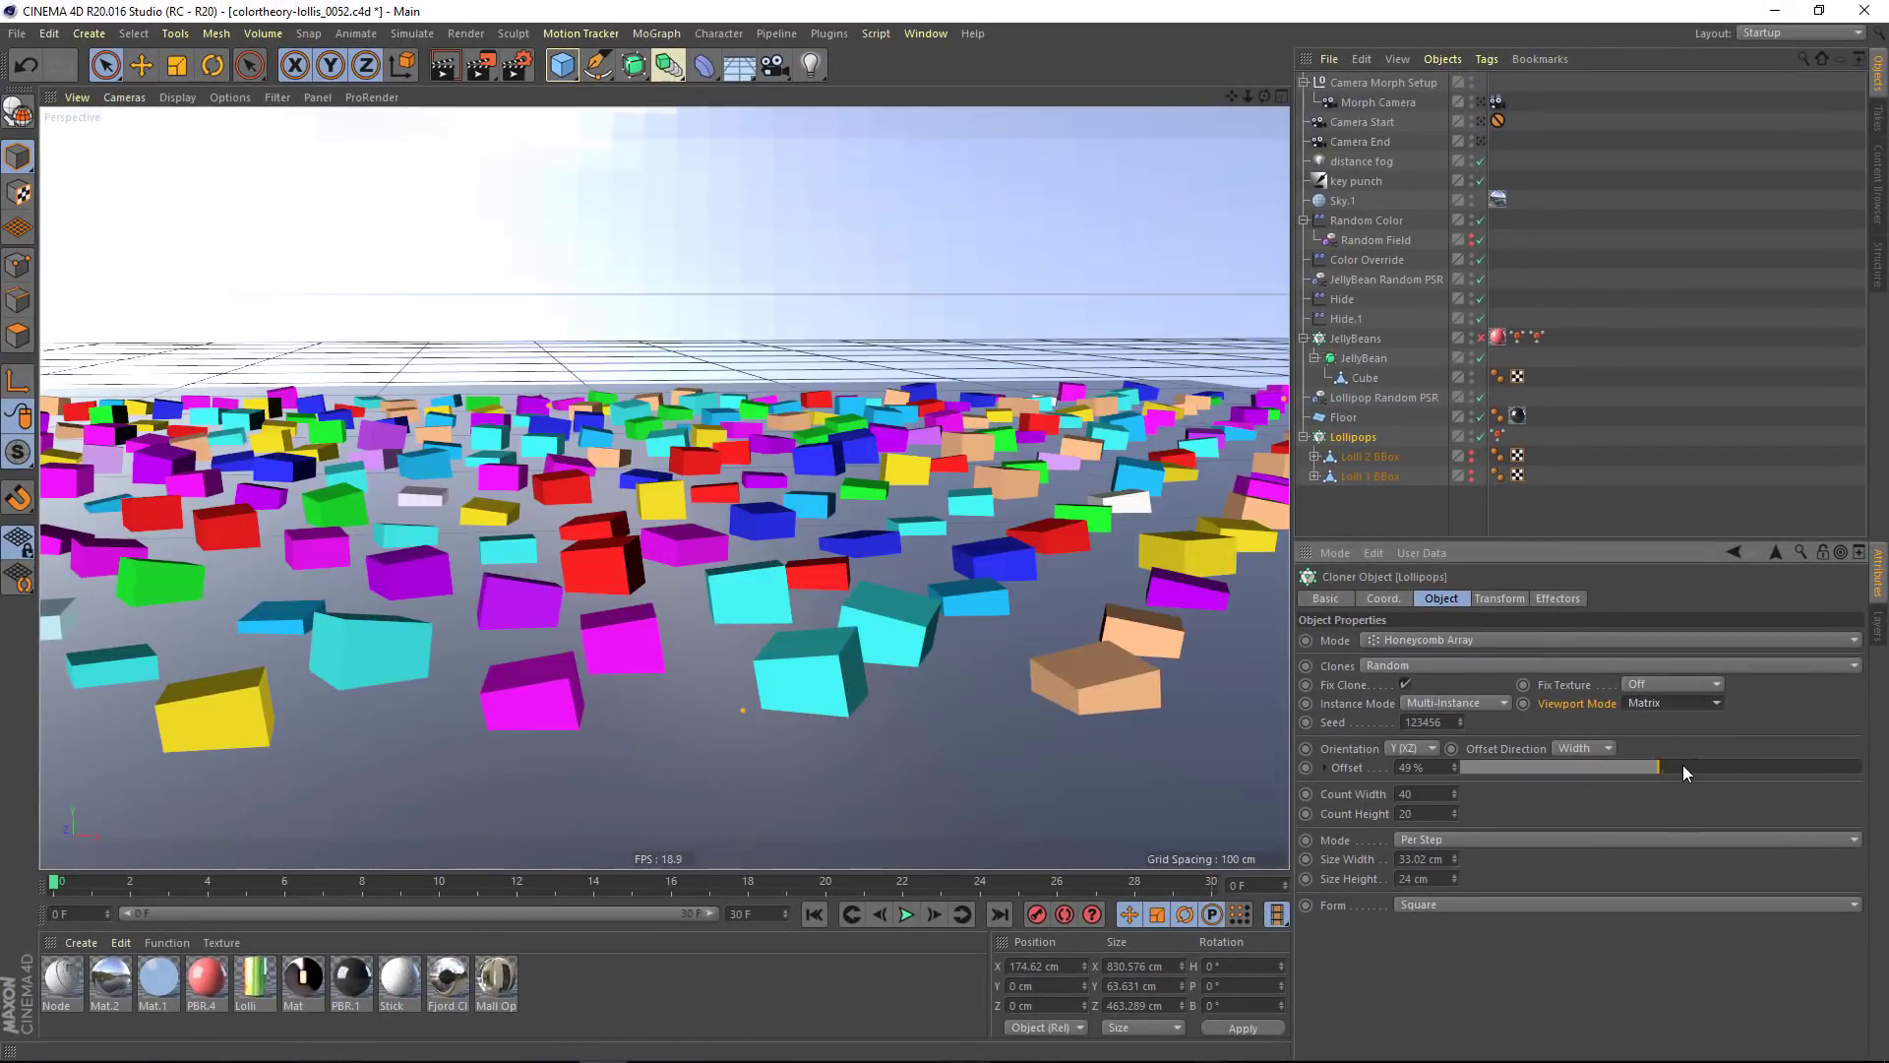
pyautogui.click(1705, 706)
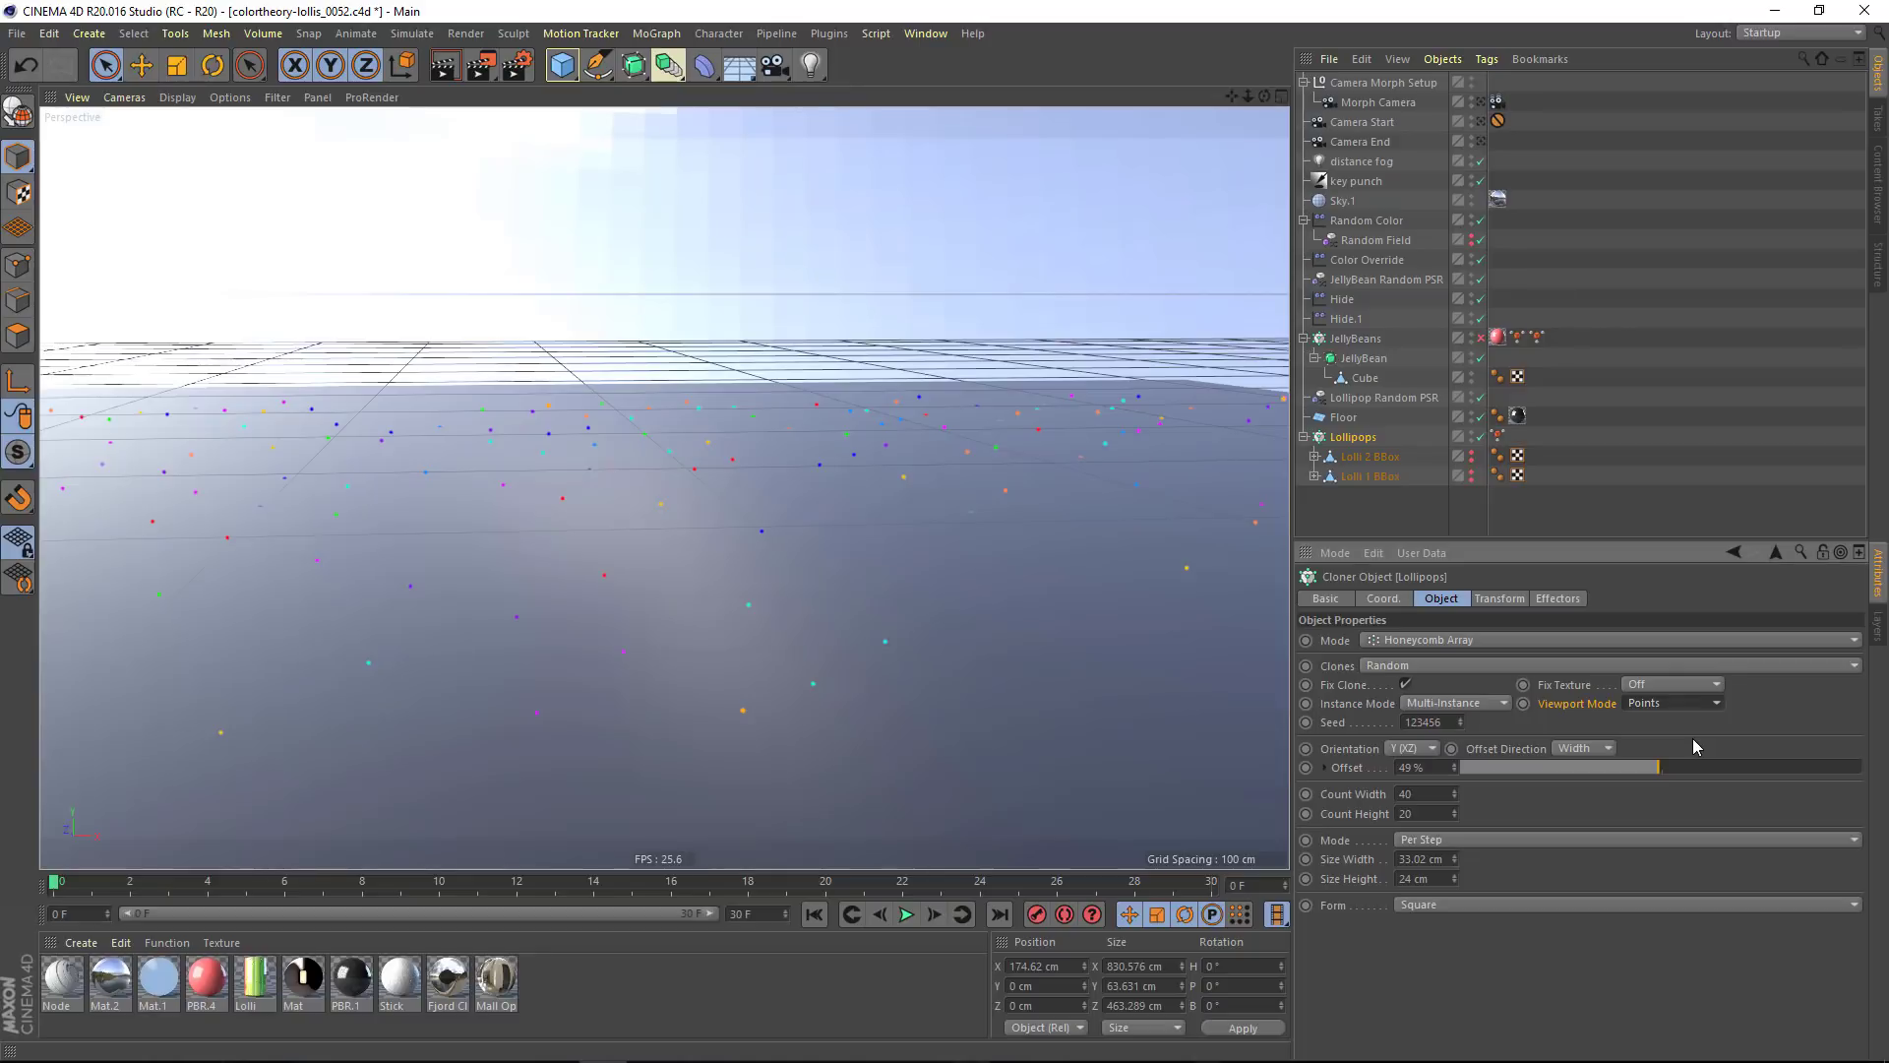
pyautogui.click(1691, 704)
pyautogui.click(1684, 723)
pyautogui.click(455, 74)
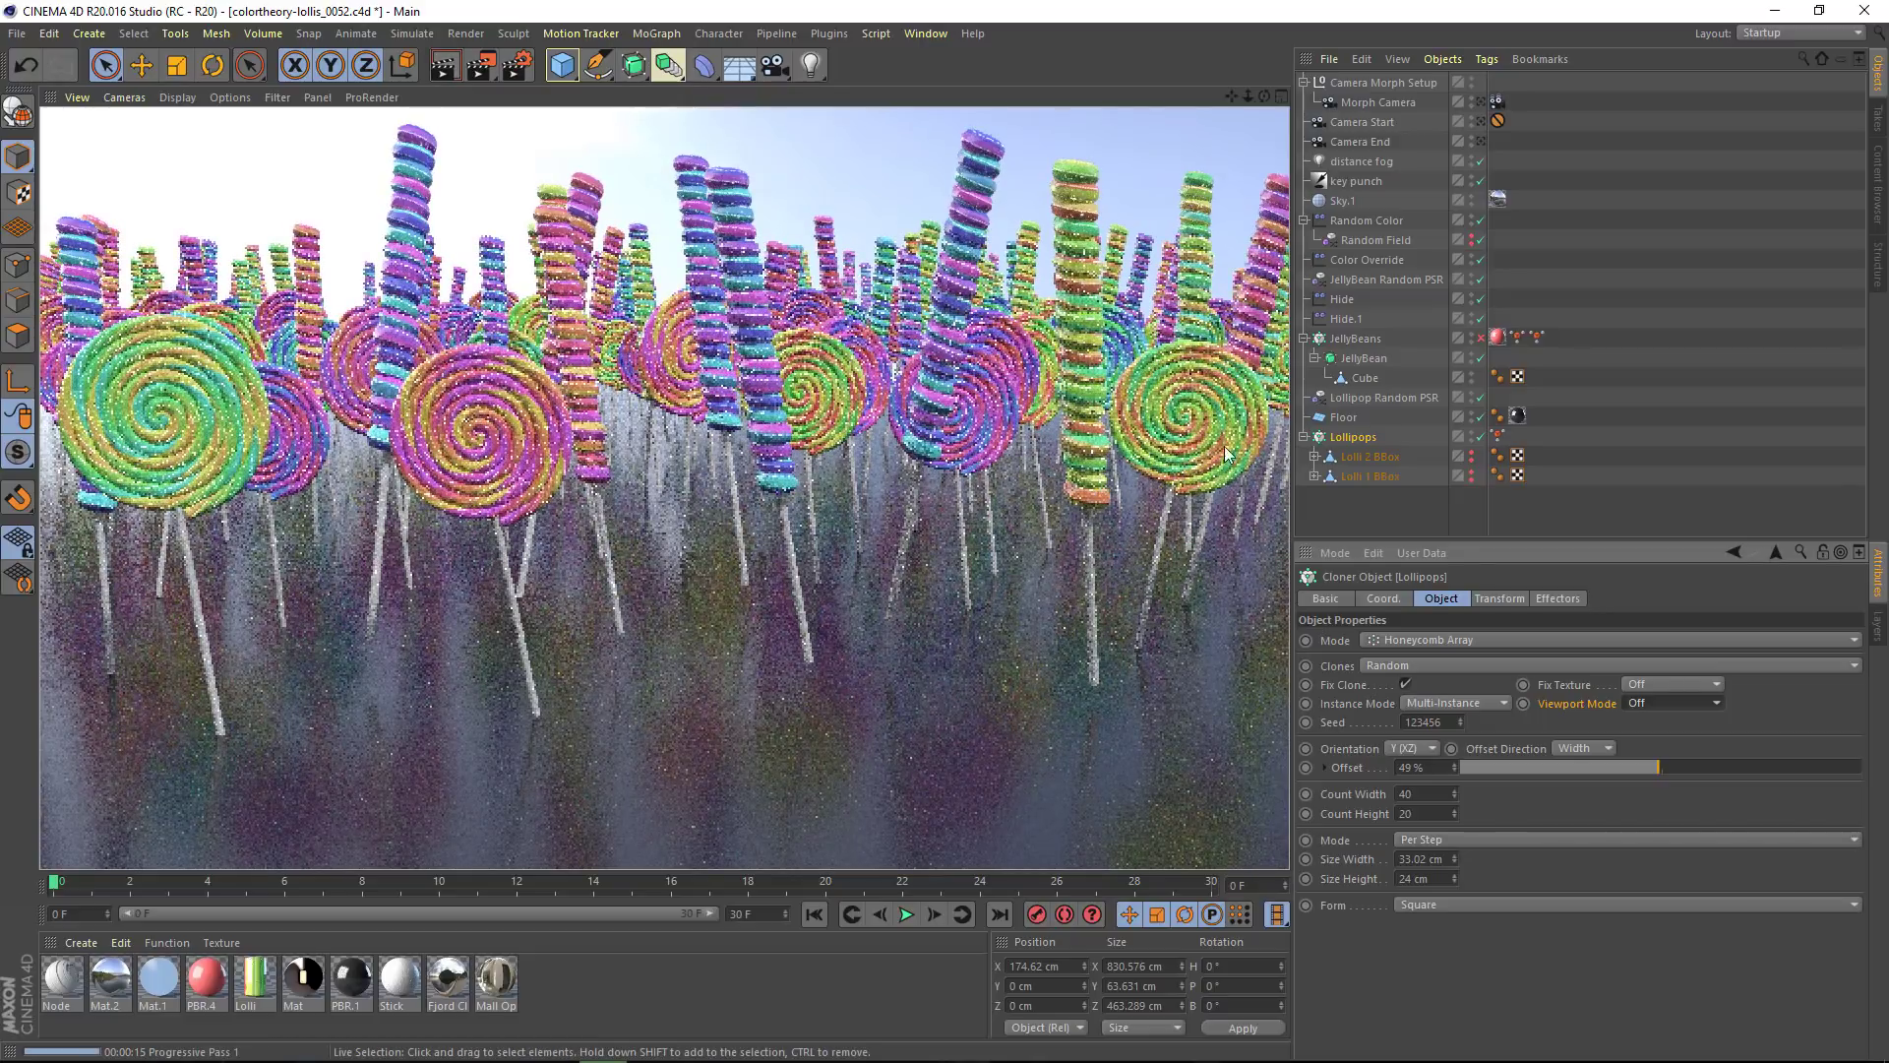
# Return the lollipops' viewport mode to Object, then enable and select the JellyBeans cloner
pyautogui.click(1681, 701)
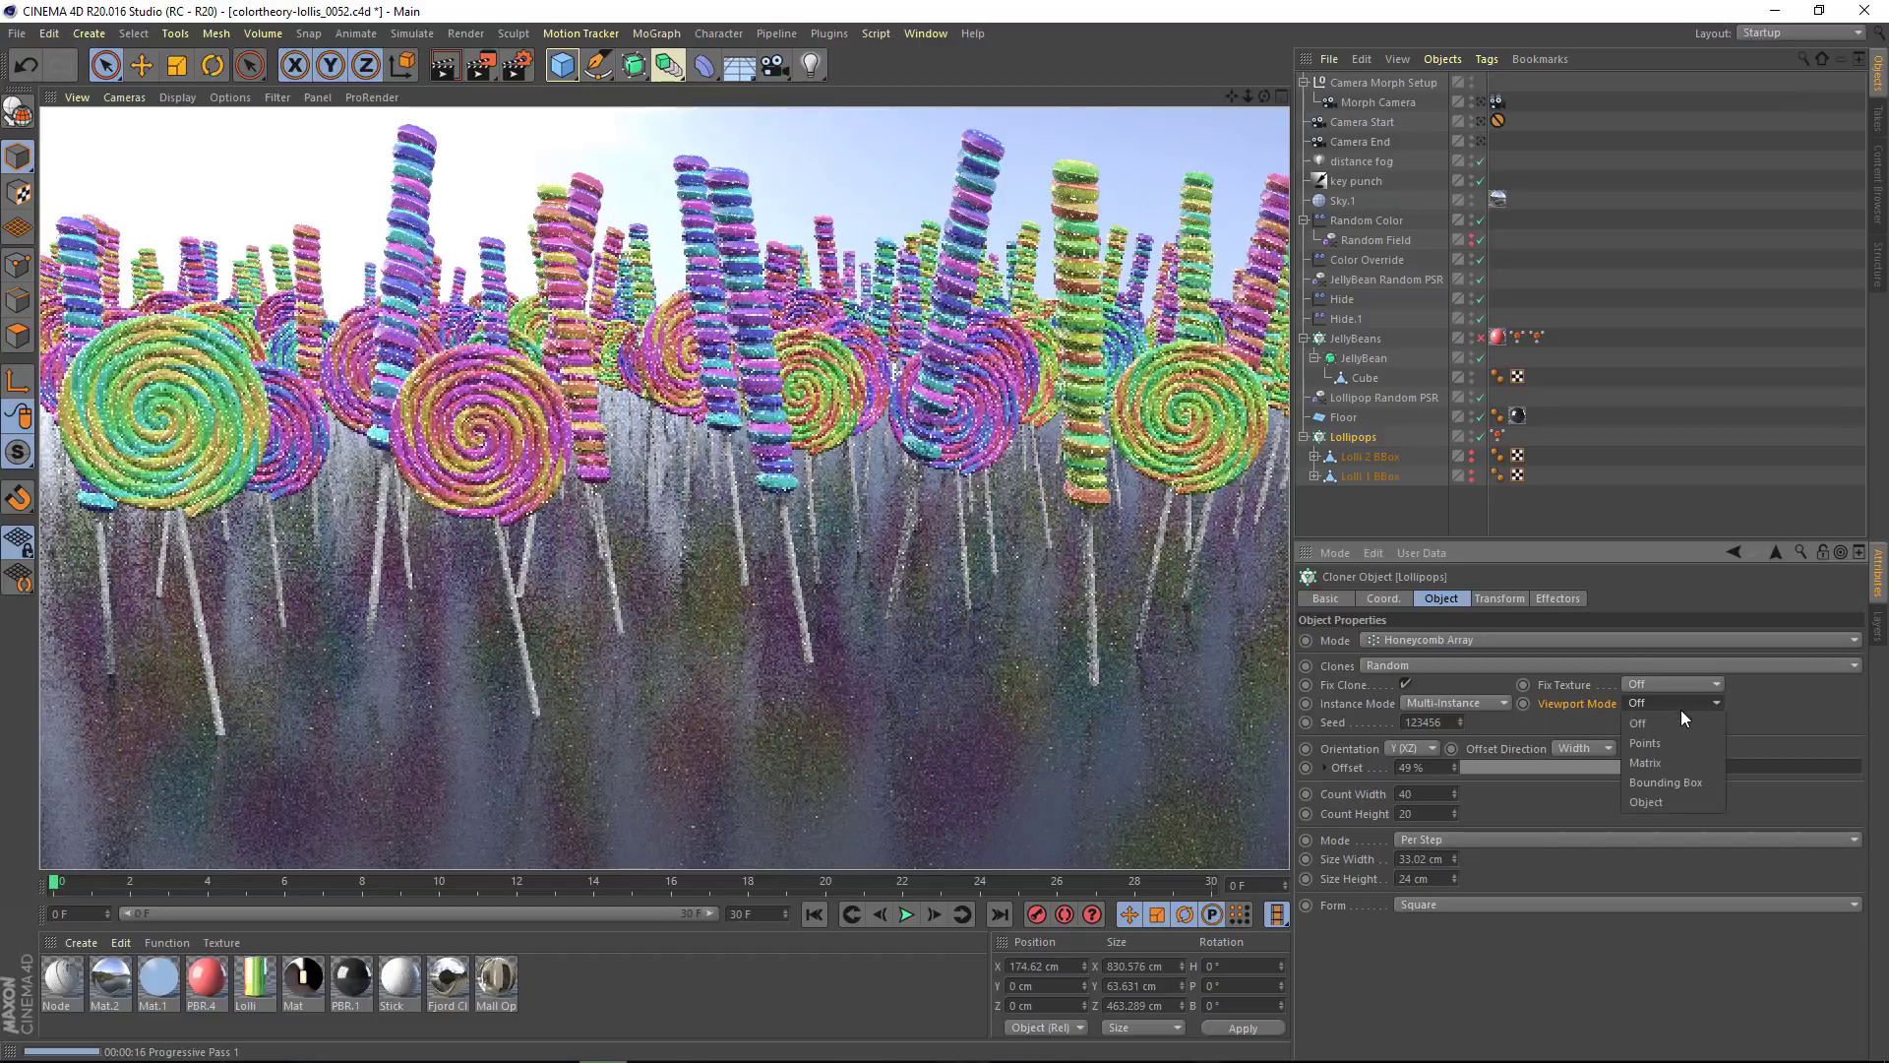
pyautogui.click(1671, 801)
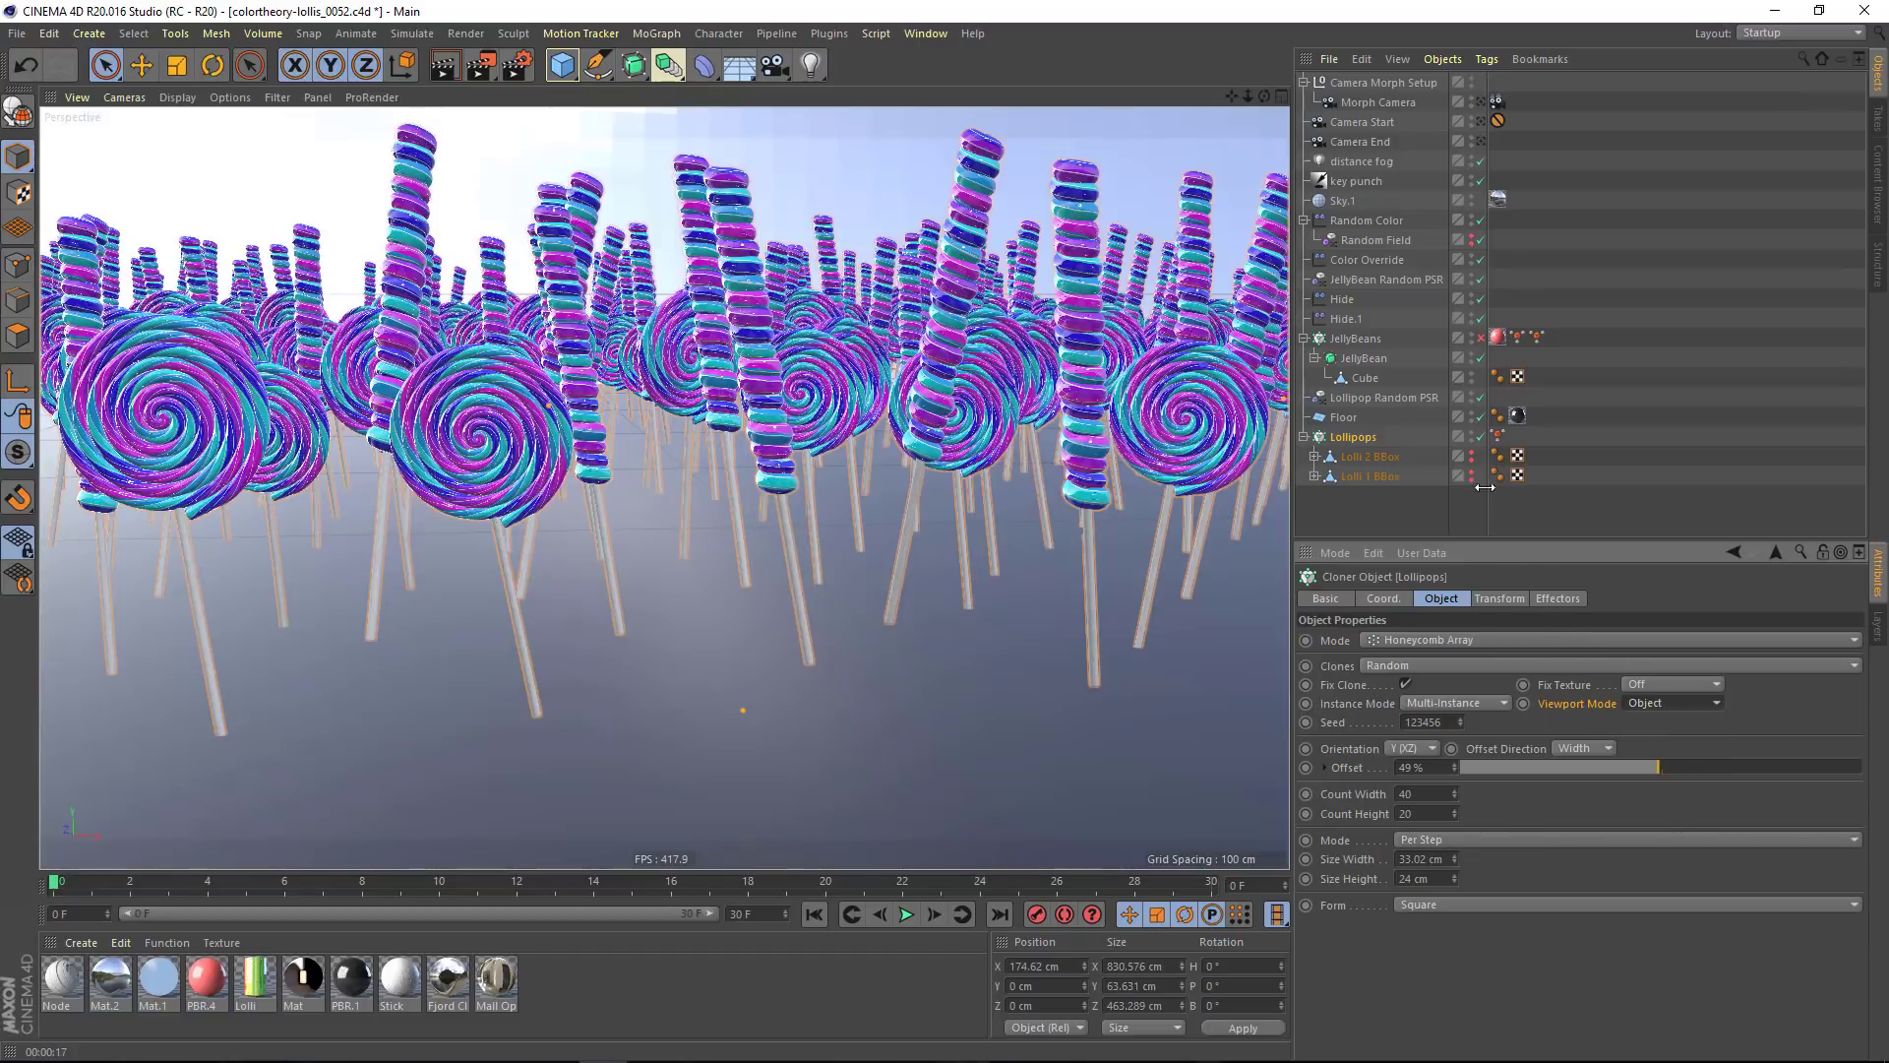
pyautogui.click(1481, 338)
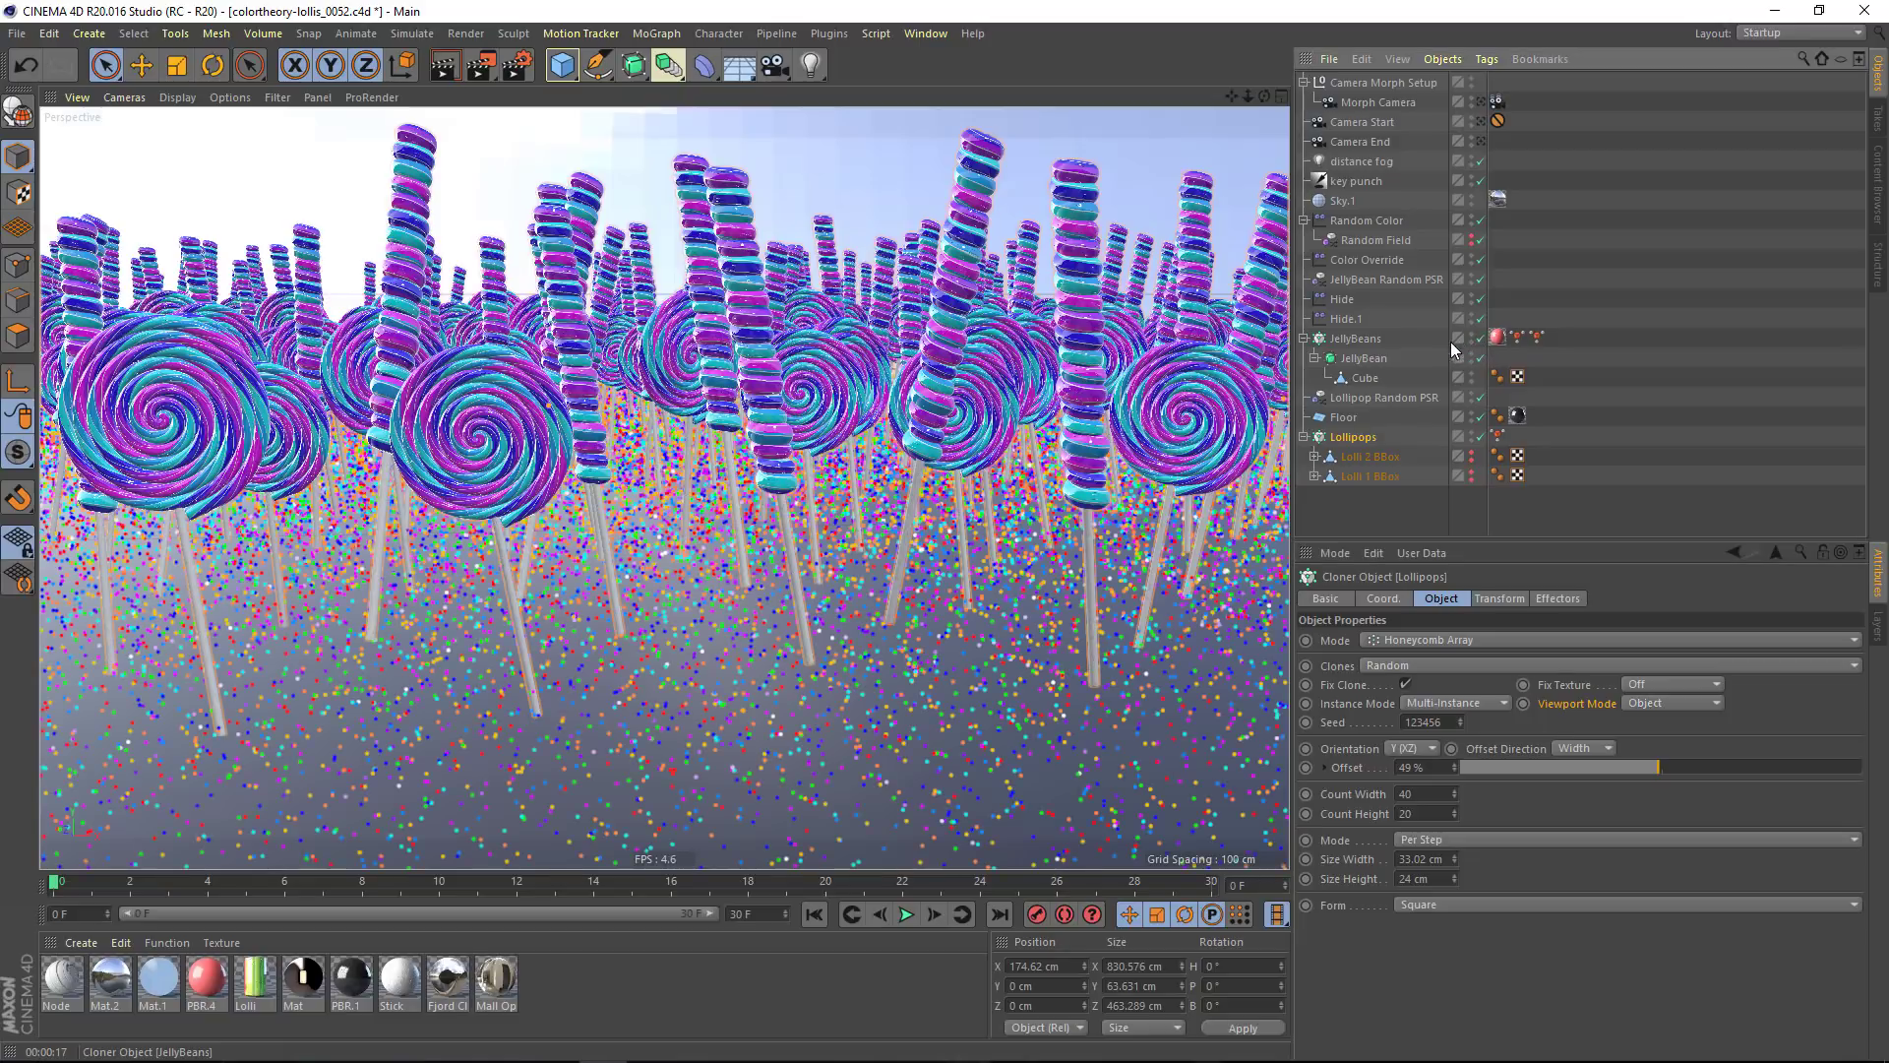
pyautogui.click(1377, 345)
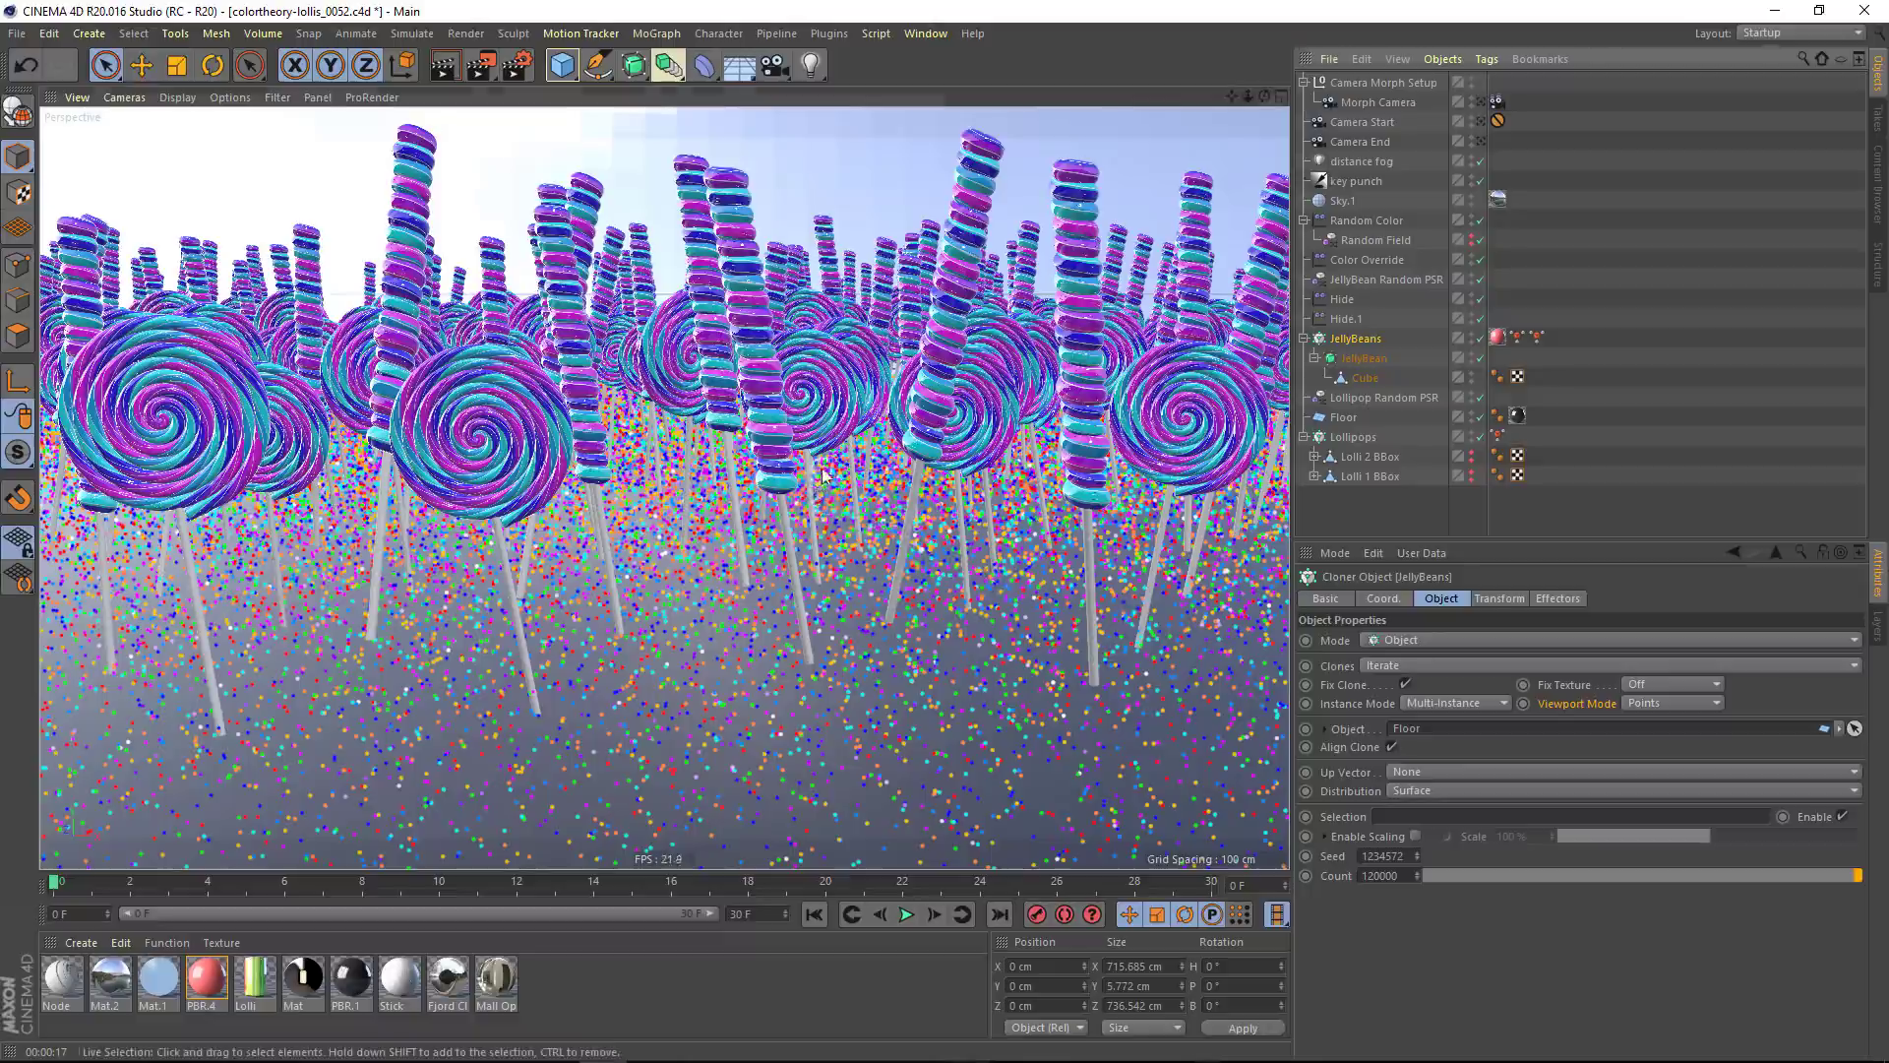
# Orbit and zoom out for a wider view over the jellybean-covered floor
pyautogui.moveTo(747, 463)
pyautogui.keyDown('alt'); pyautogui.mouseDown()
pyautogui.moveTo(721, 484)
pyautogui.moveTo(866, 482)
pyautogui.mouseUp(); pyautogui.keyUp('alt')
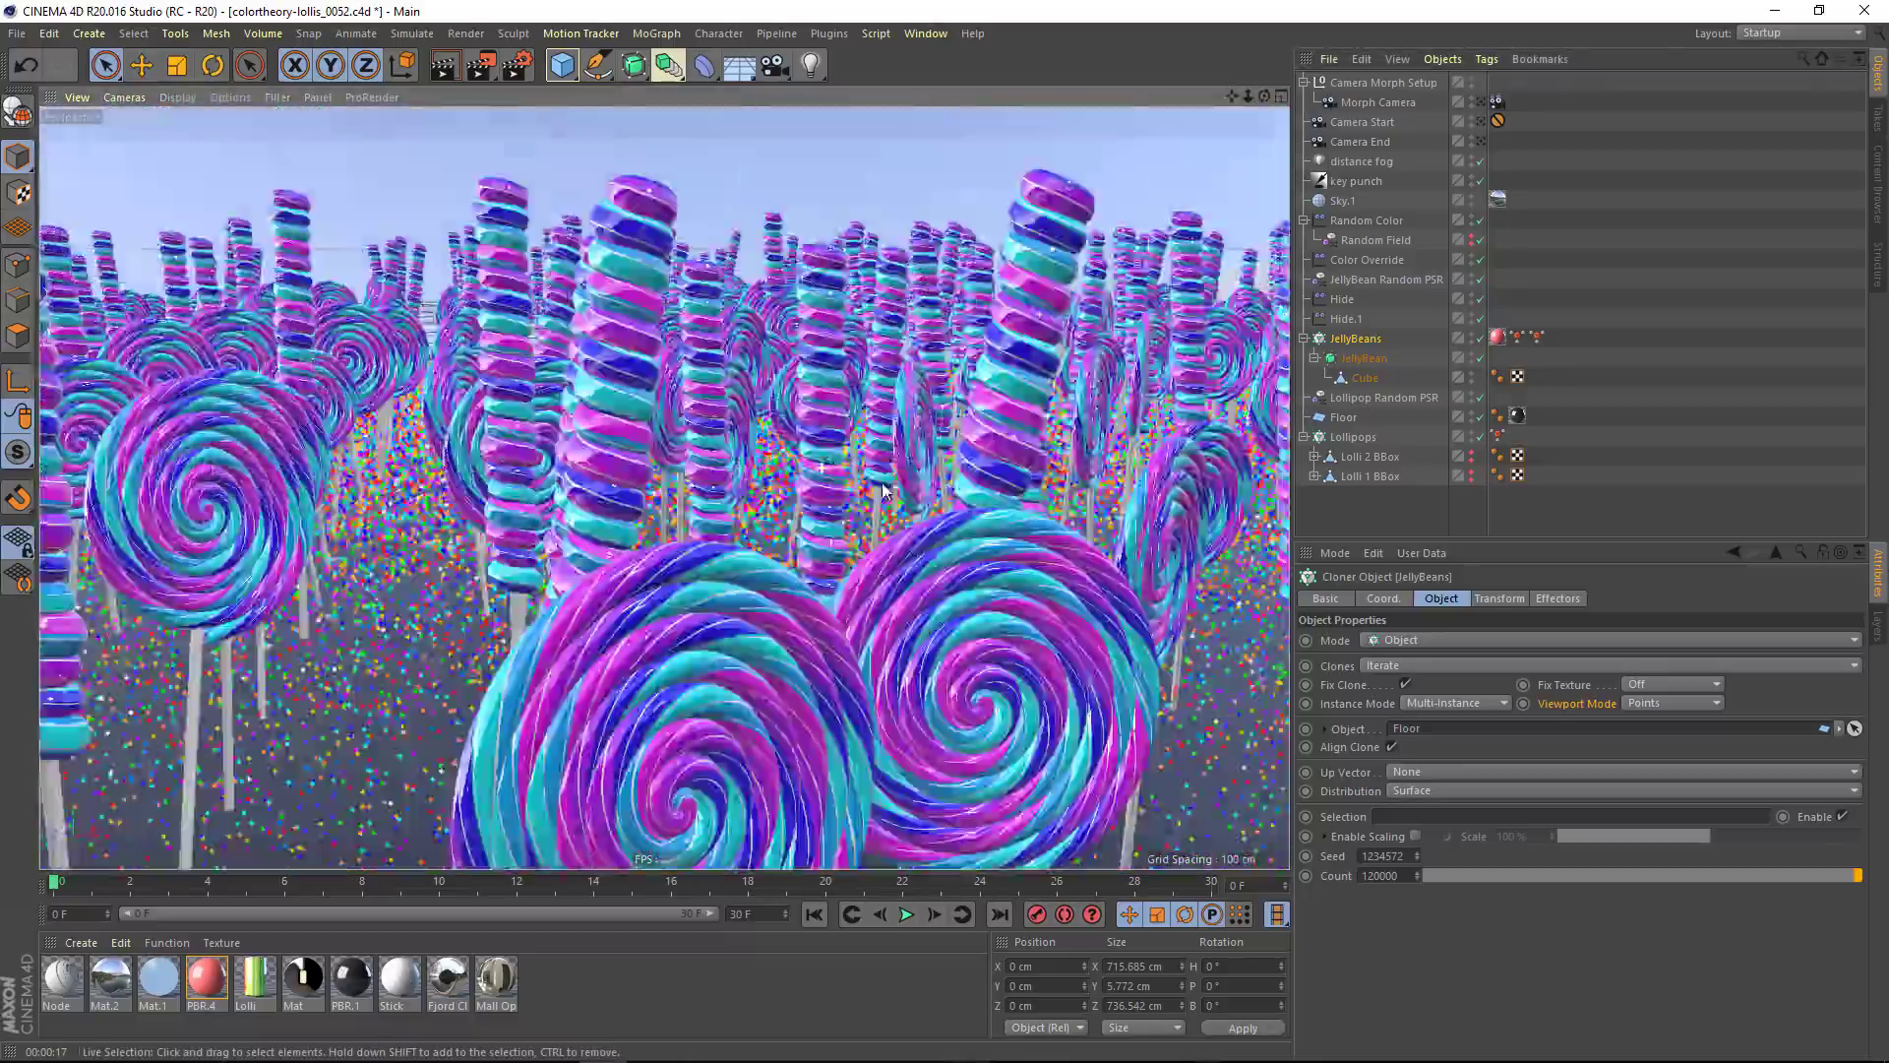
pyautogui.keyDown('alt'); pyautogui.moveTo(866, 482); pyautogui.dragTo(750, 486); pyautogui.keyUp('alt')
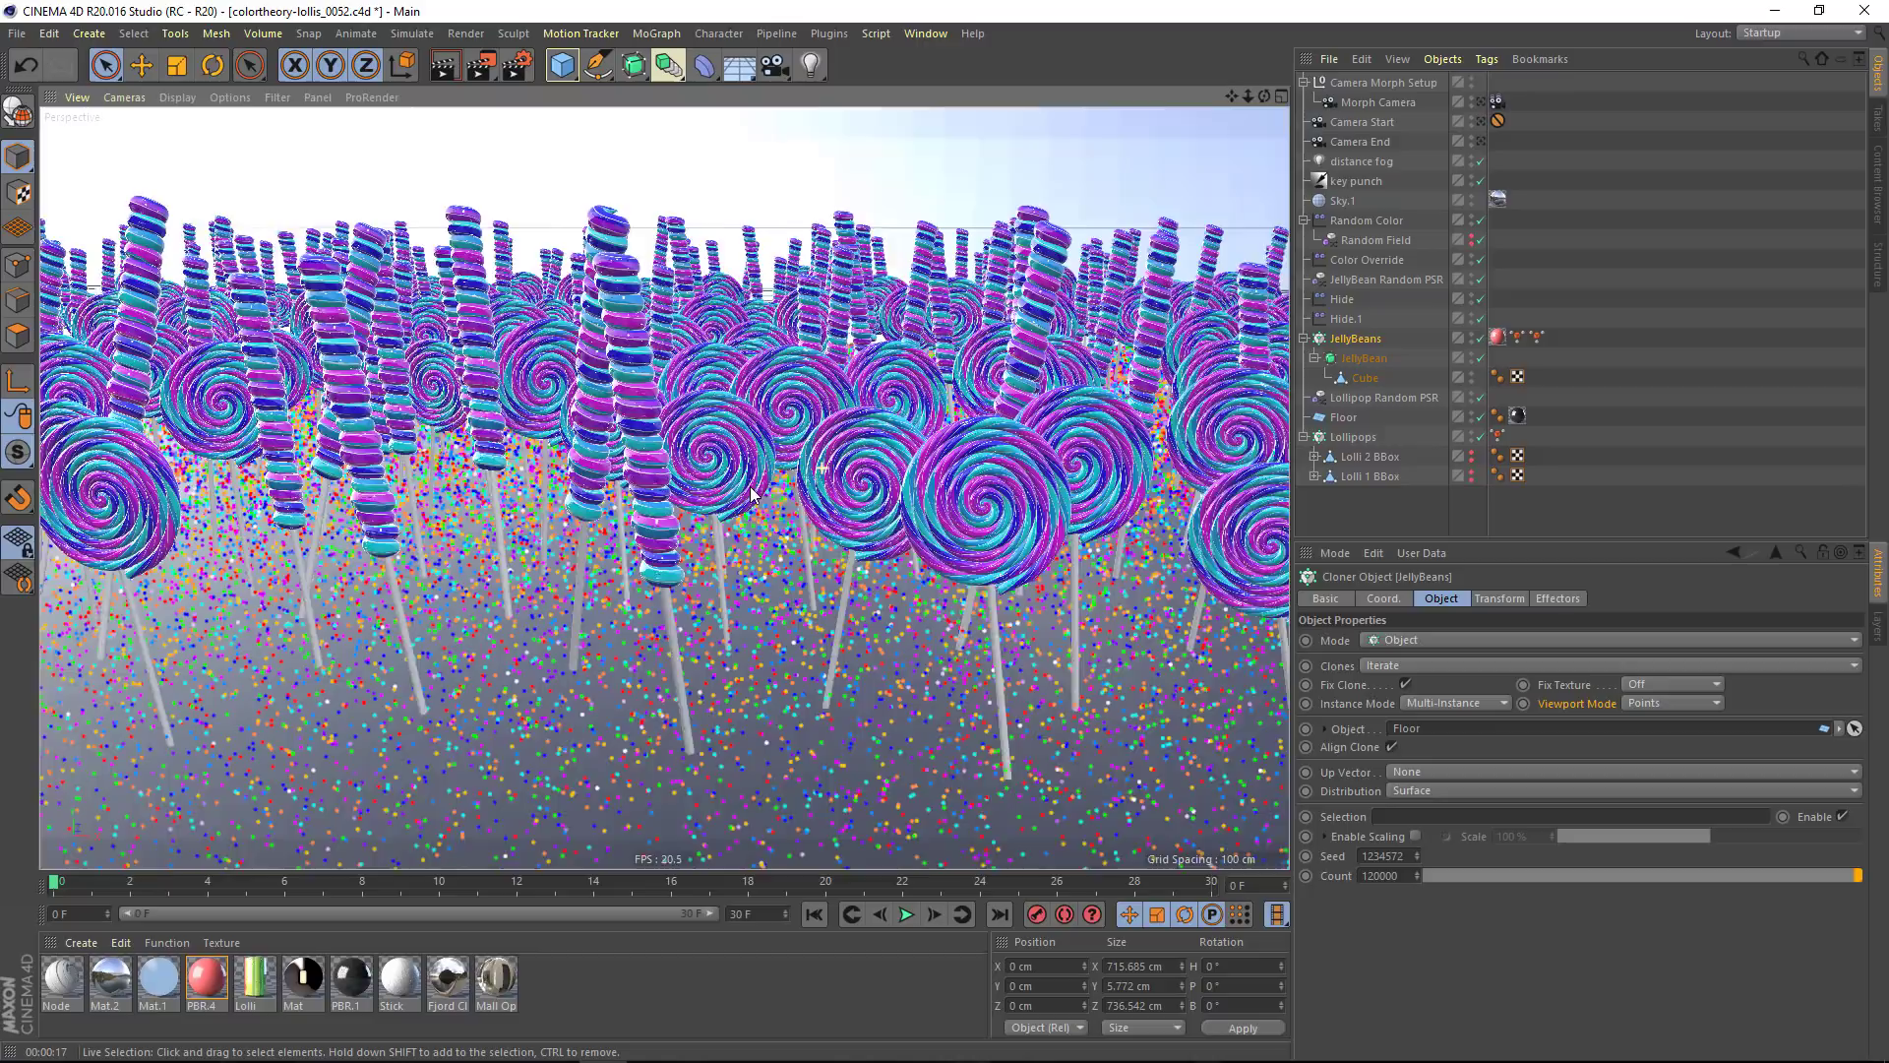
pyautogui.scroll(1, 750, 486)
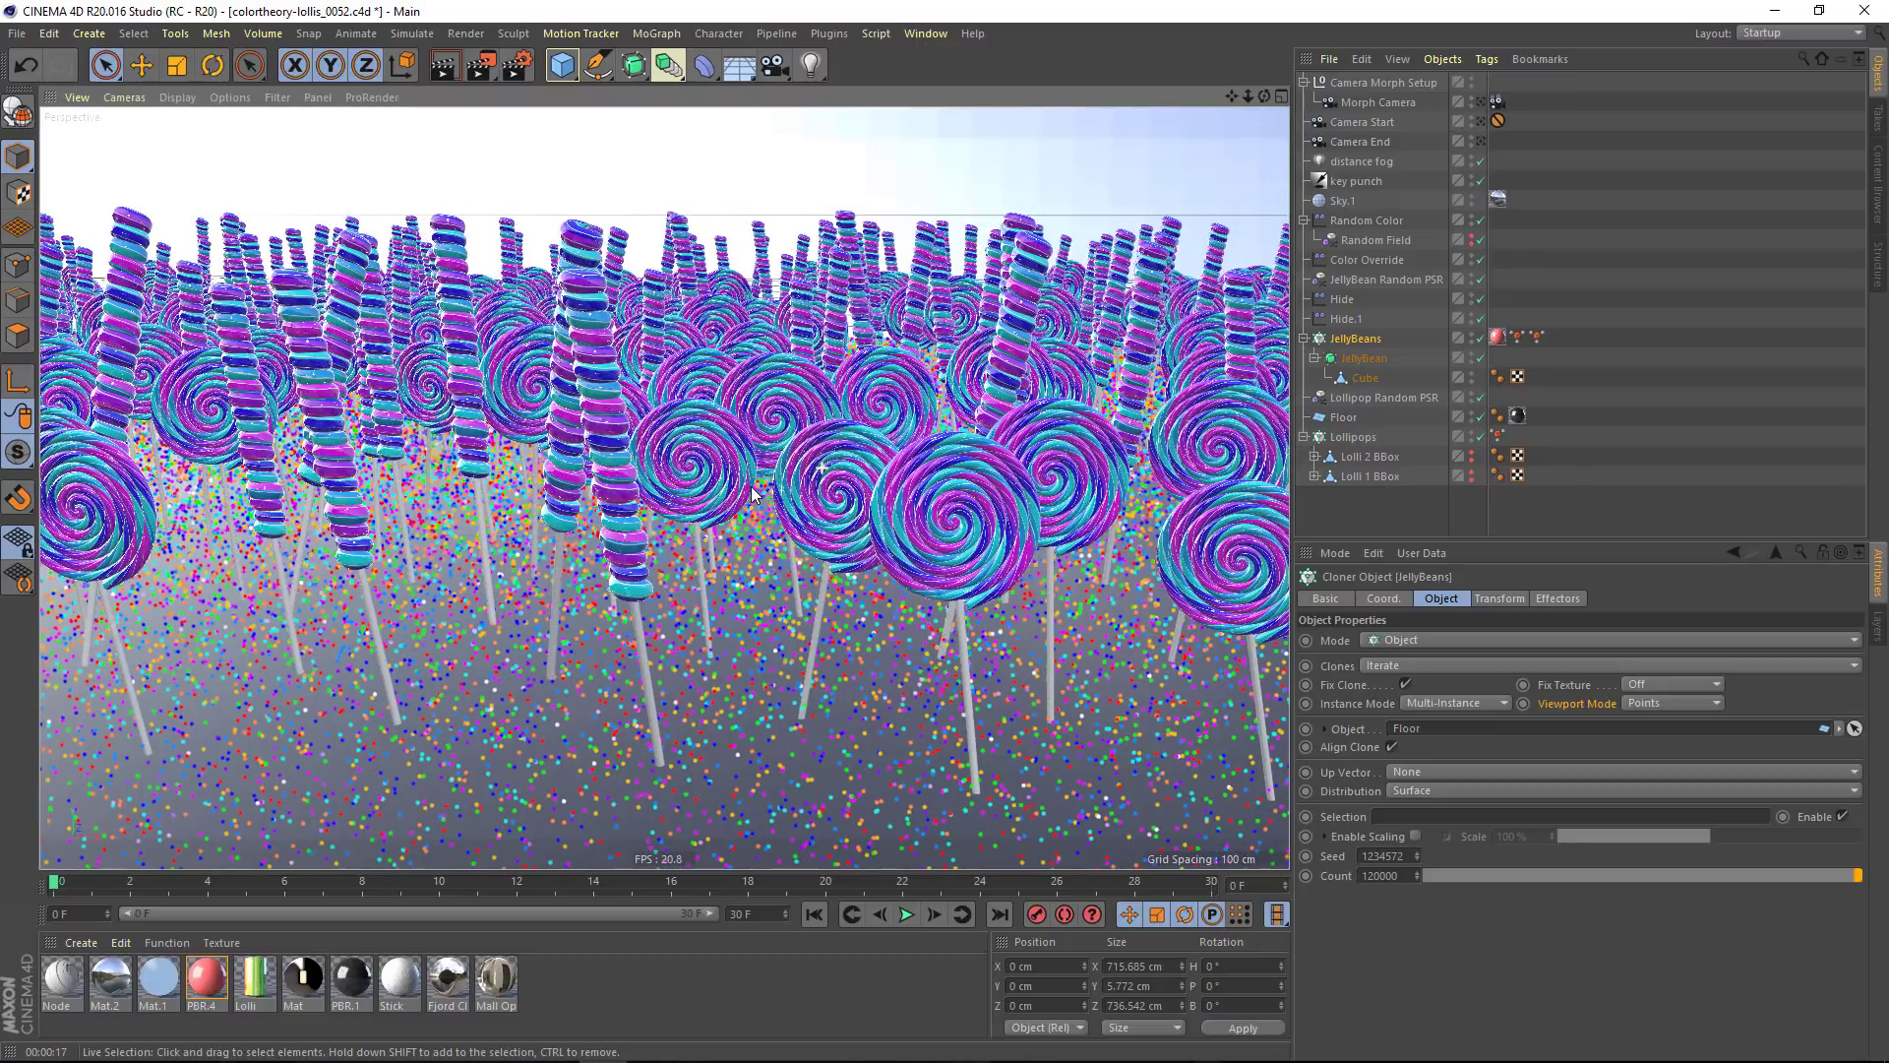
pyautogui.scroll(1, 753, 489)
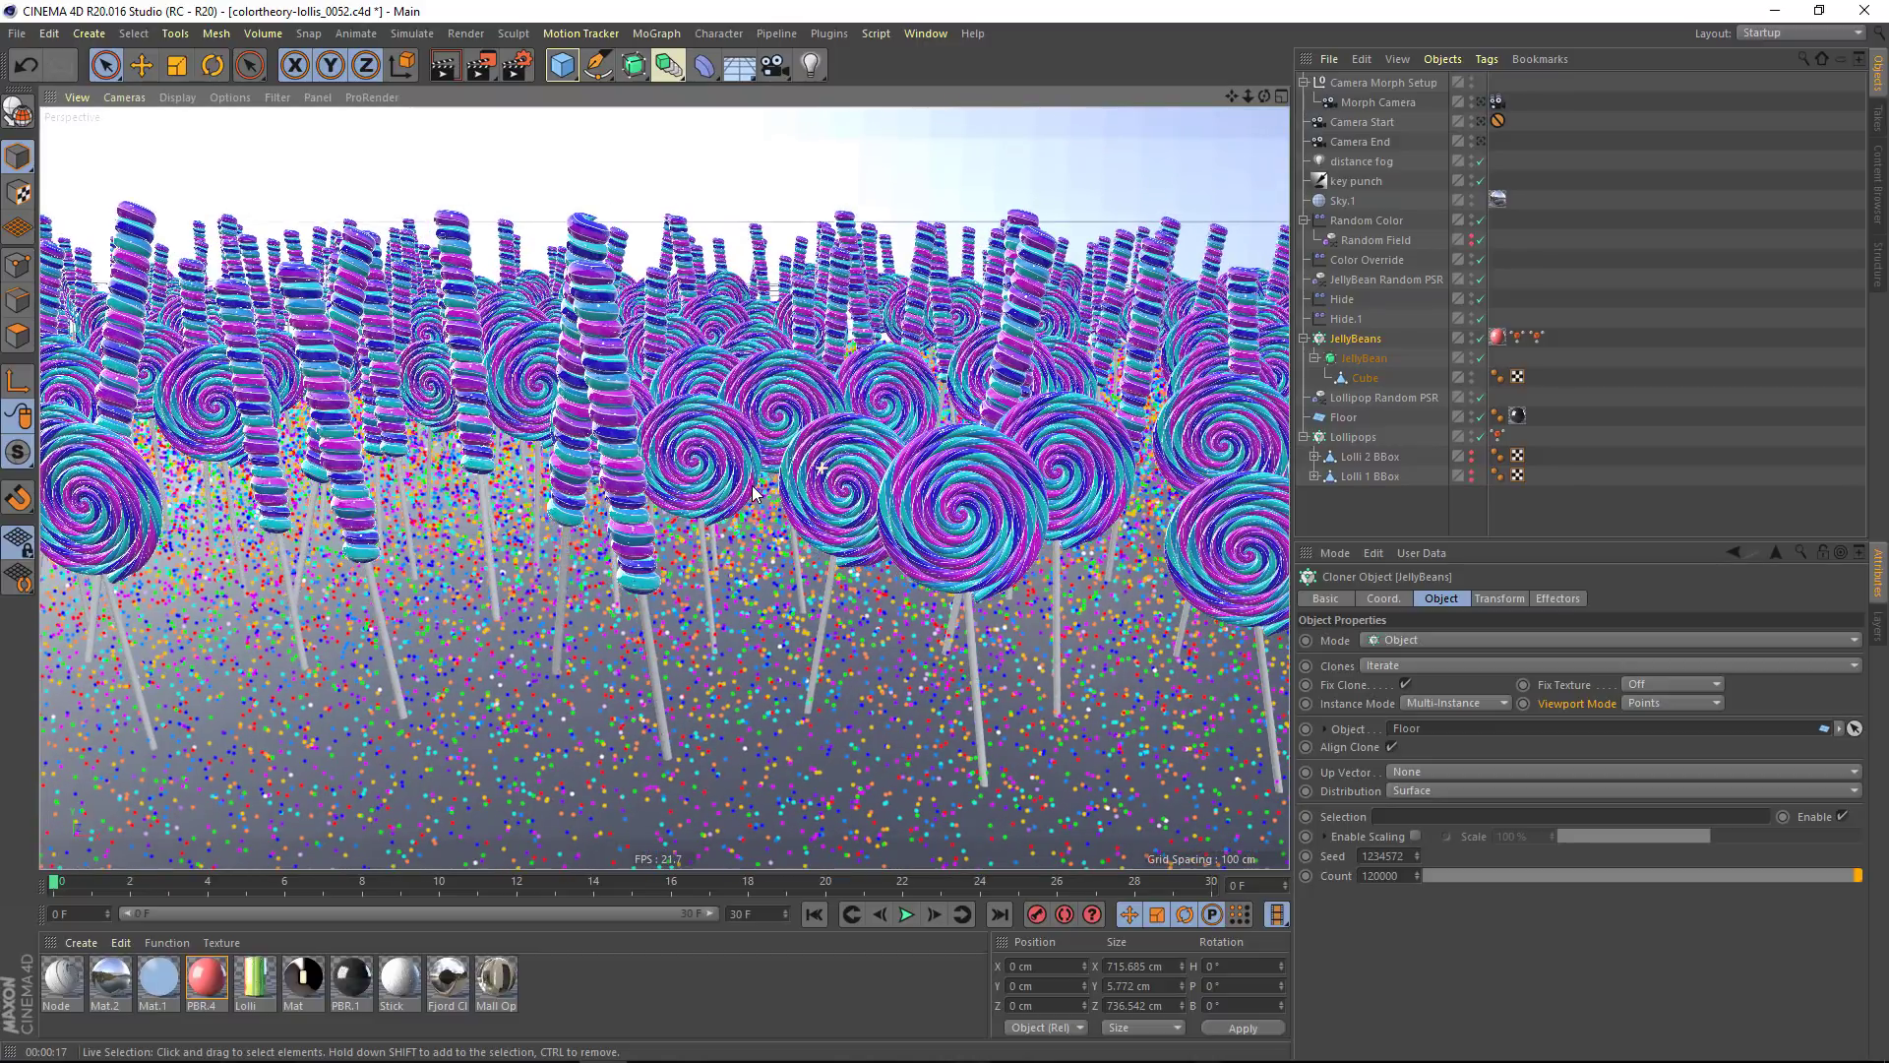
pyautogui.scroll(1, 753, 489)
pyautogui.scroll(1, 753, 489)
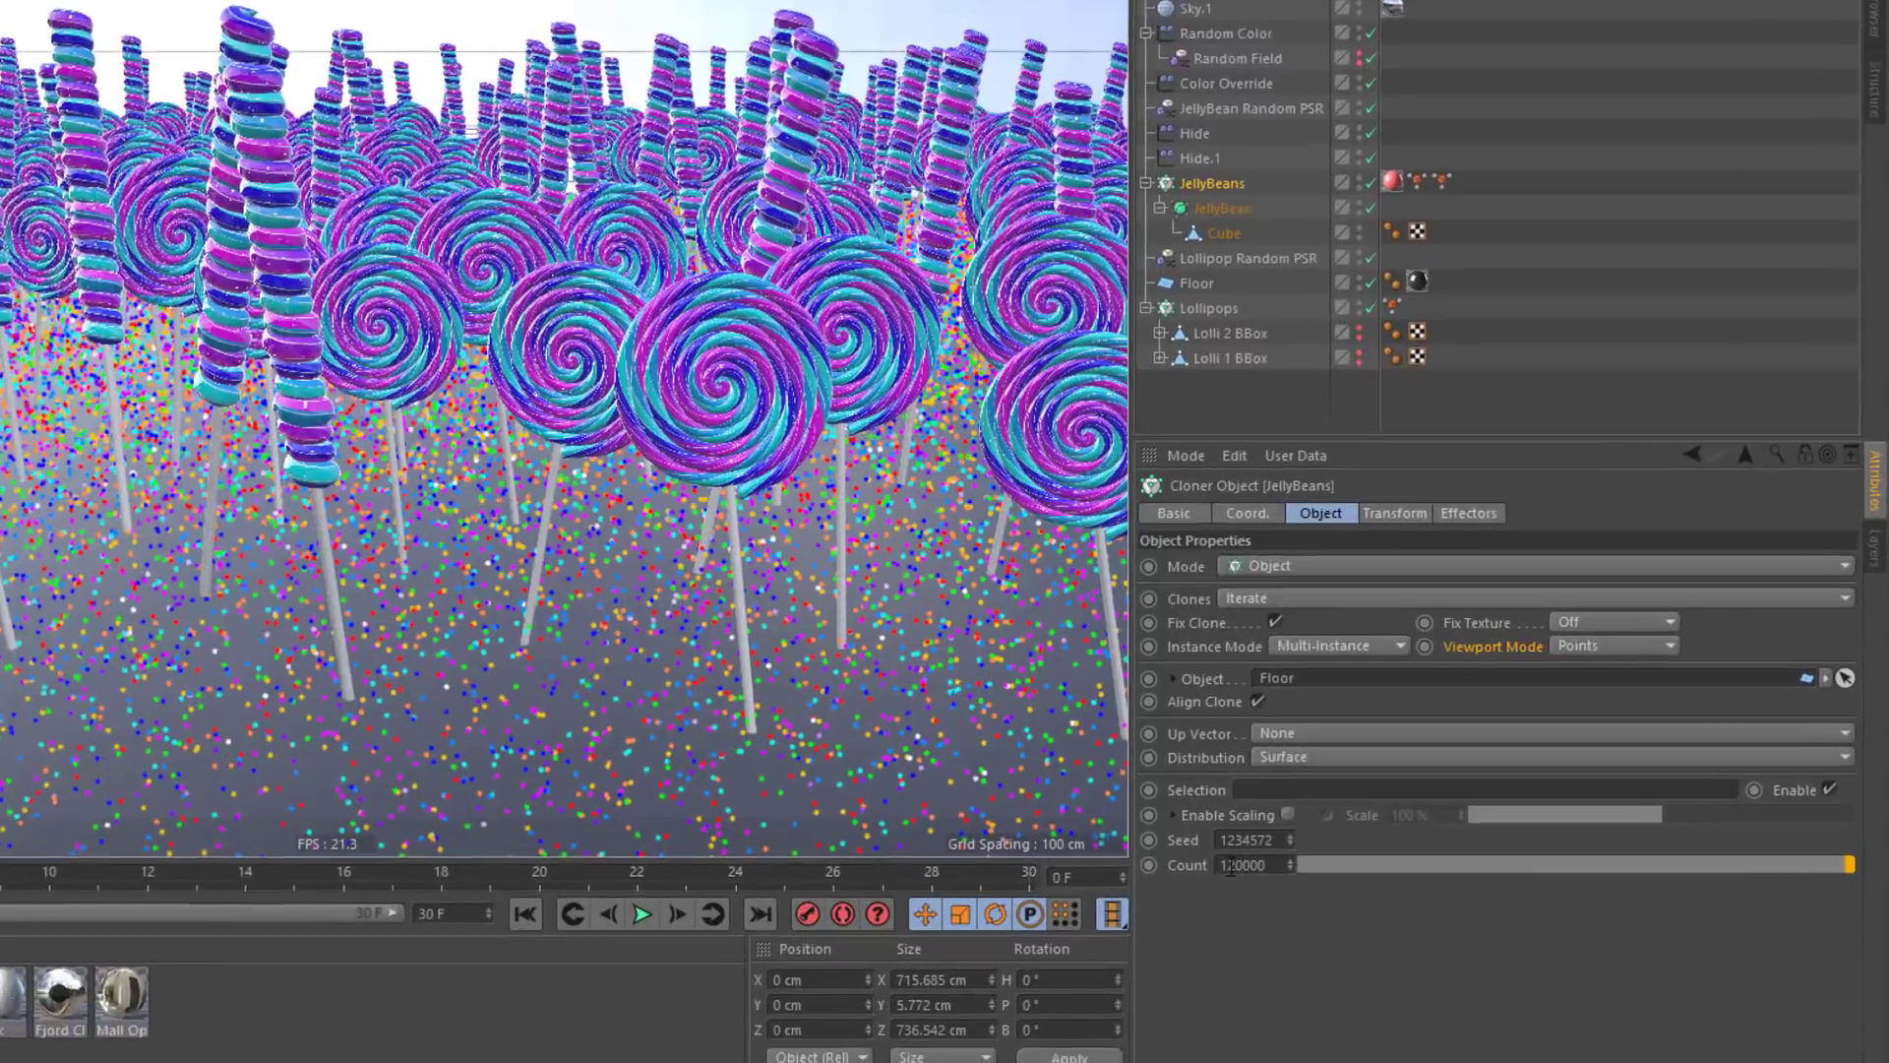
pyautogui.click(1230, 866)
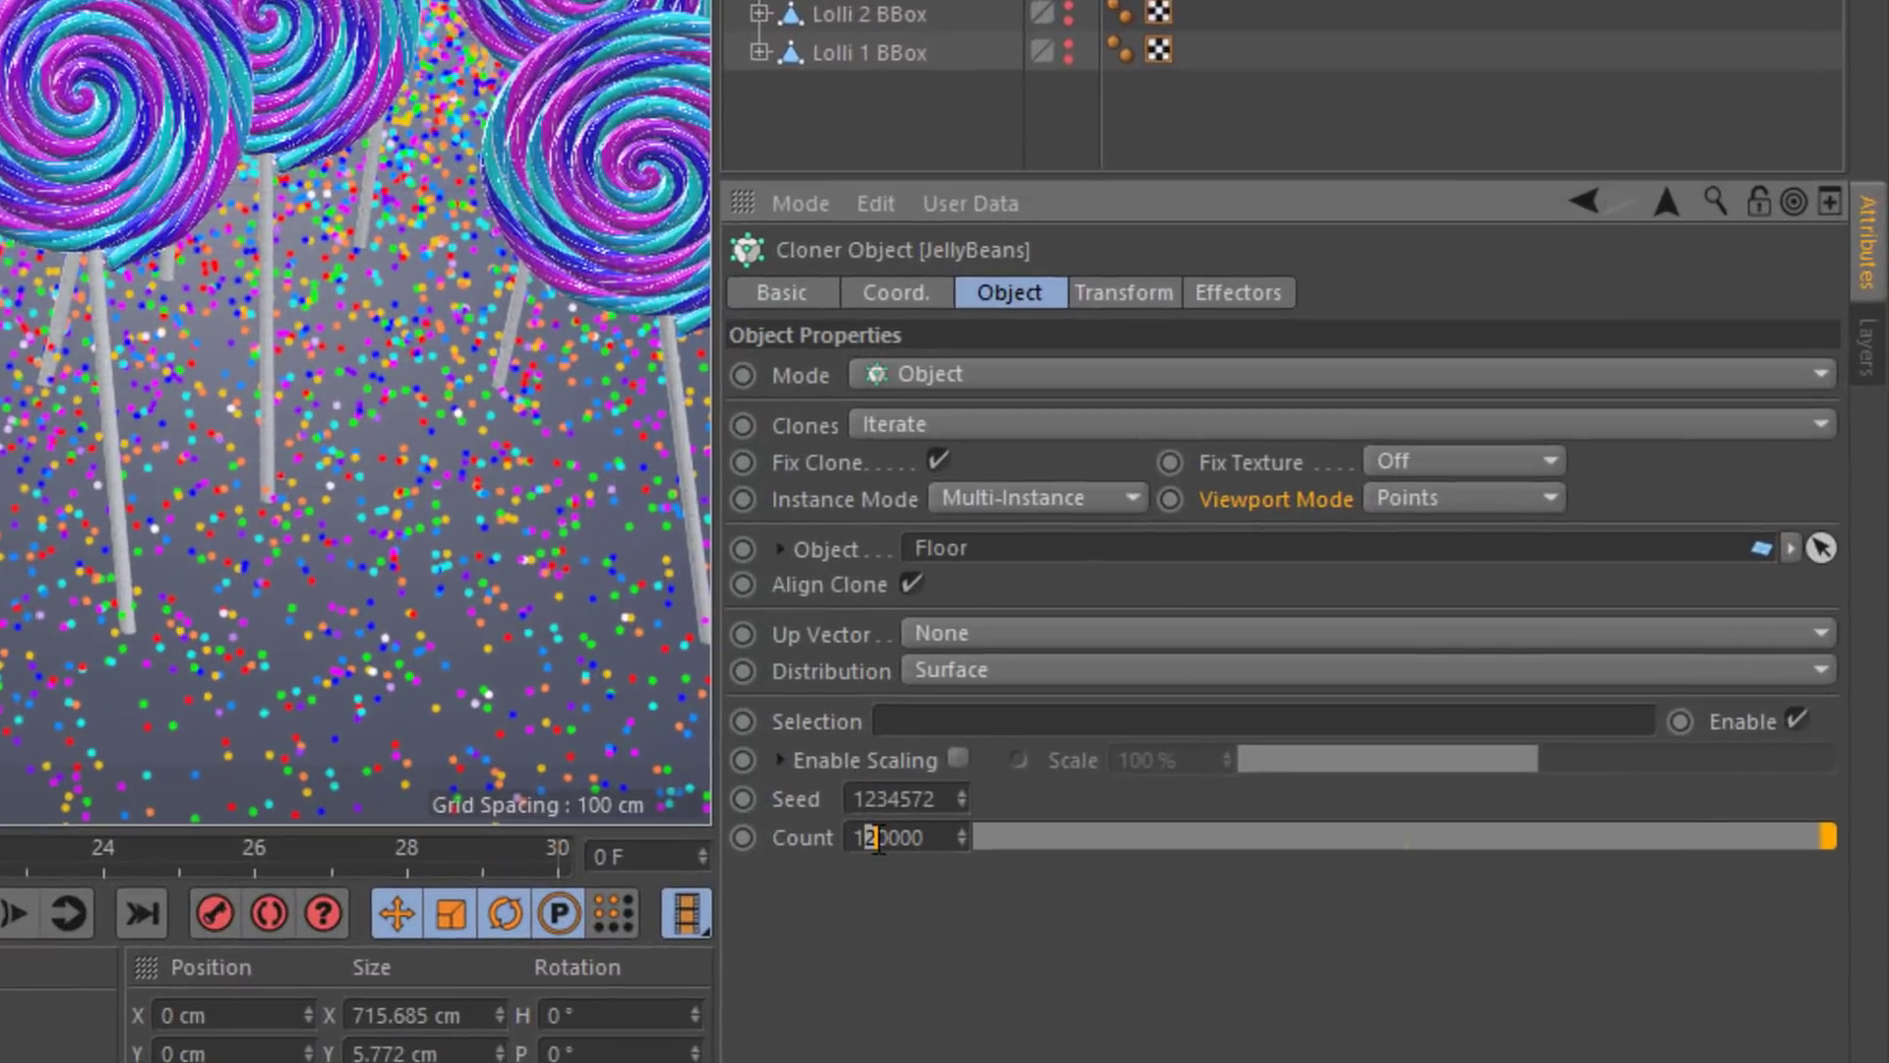
pyautogui.write('00')
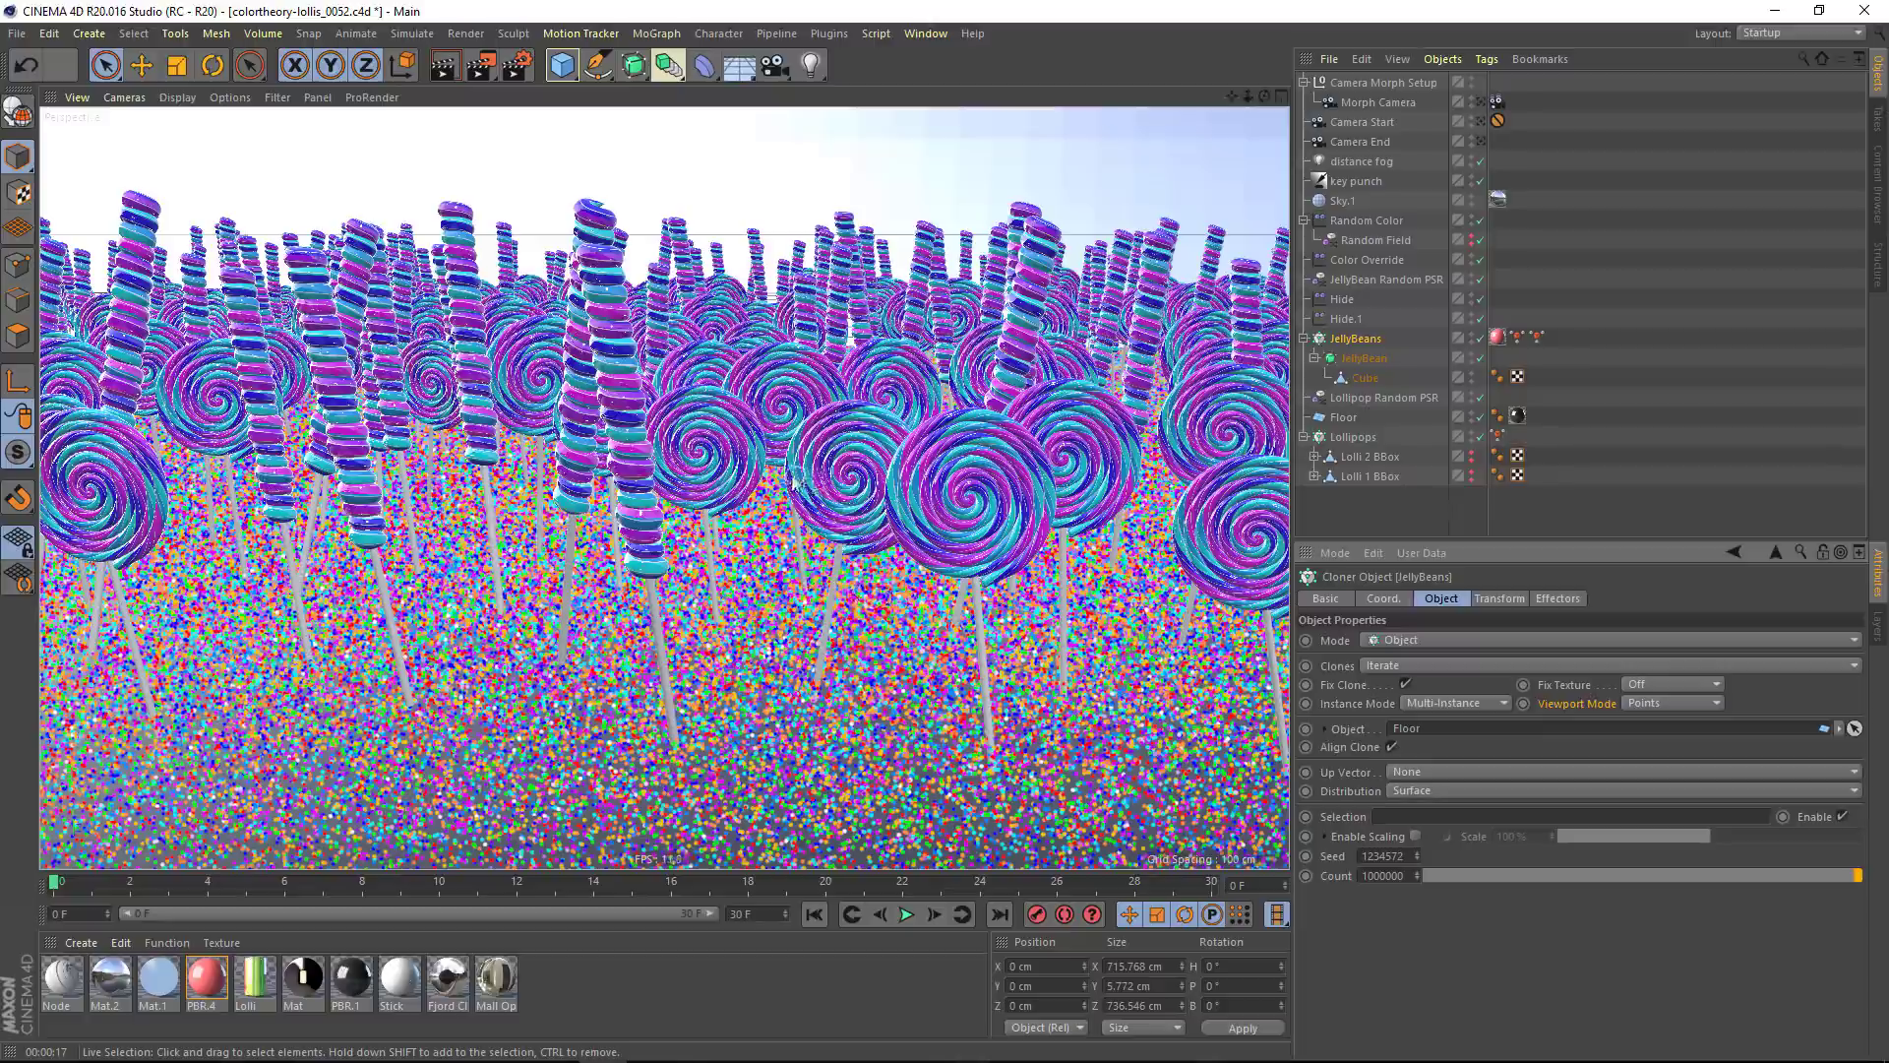
pyautogui.moveTo(809, 484)
pyautogui.keyDown('alt'); pyautogui.mouseDown()
pyautogui.moveTo(641, 504)
pyautogui.moveTo(785, 497)
pyautogui.mouseUp(); pyautogui.keyUp('alt')
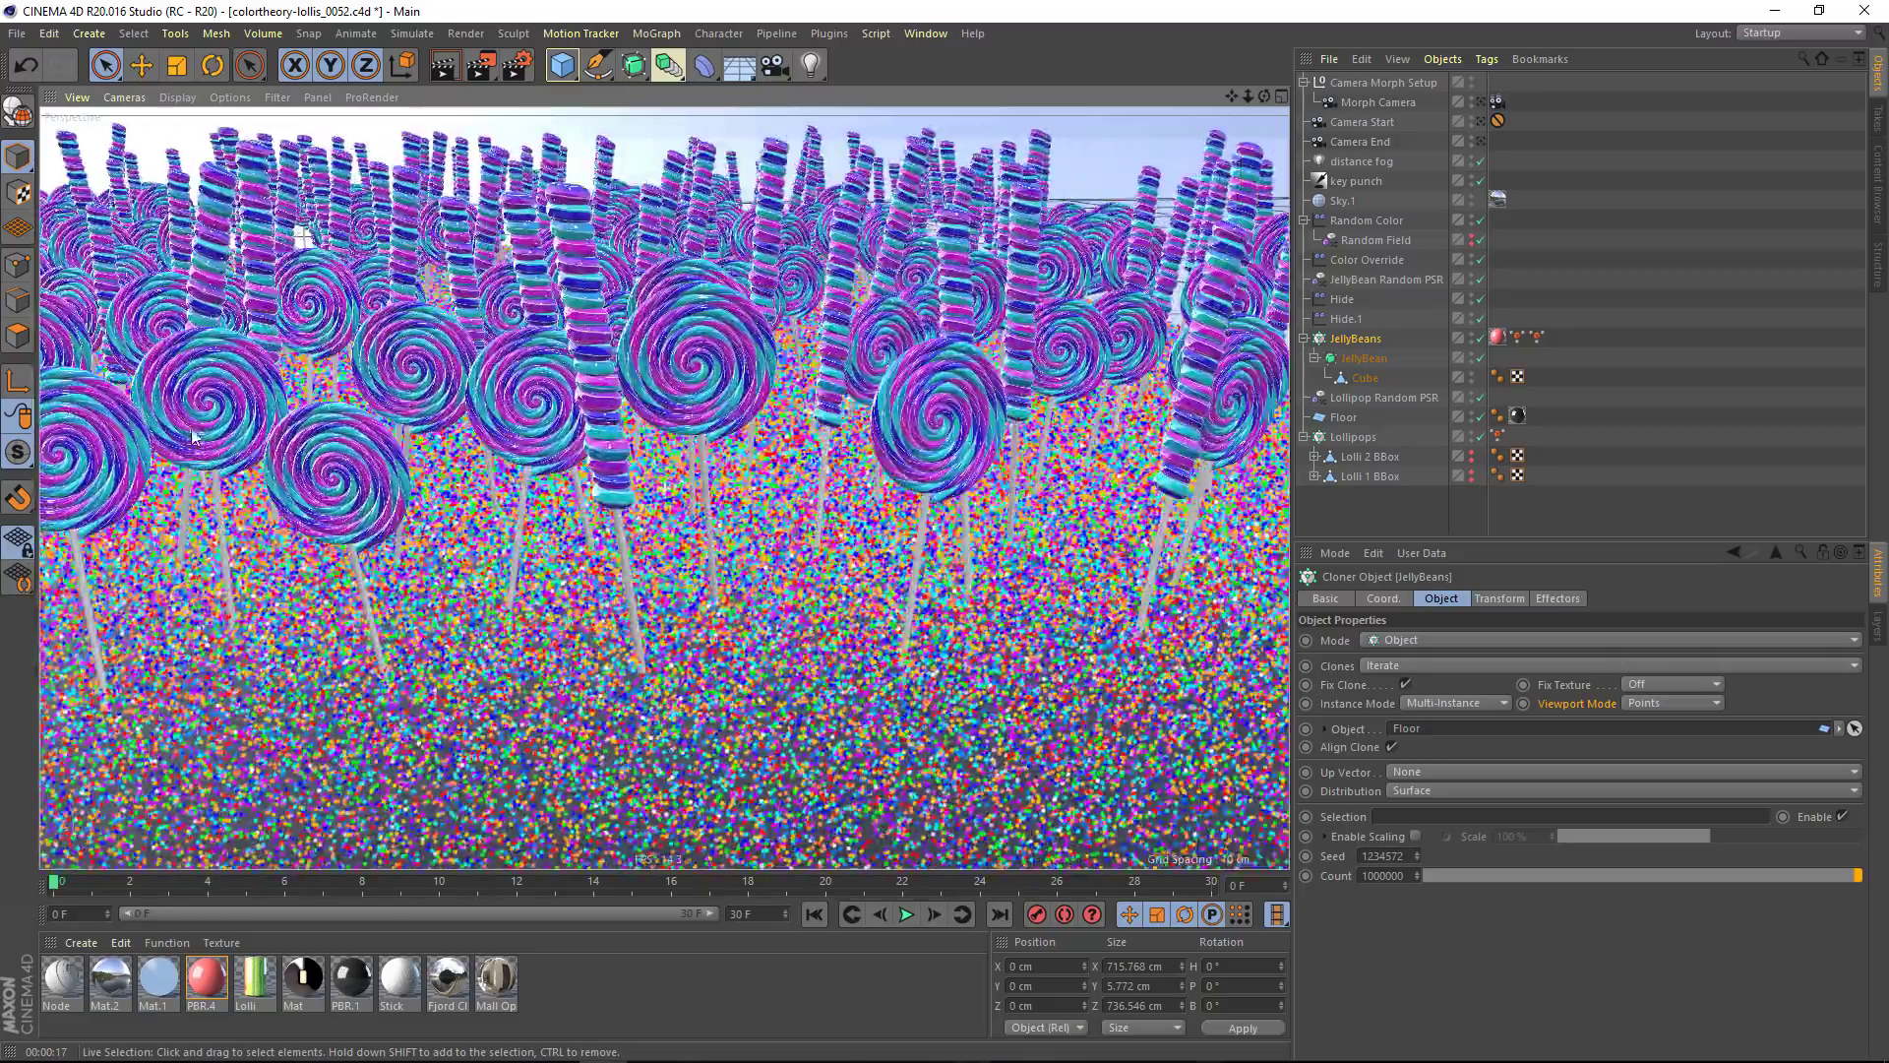
pyautogui.moveTo(790, 473)
pyautogui.keyDown('alt'); pyautogui.mouseDown()
pyautogui.moveTo(949, 369)
pyautogui.moveTo(974, 413)
pyautogui.mouseUp(); pyautogui.keyUp('alt')
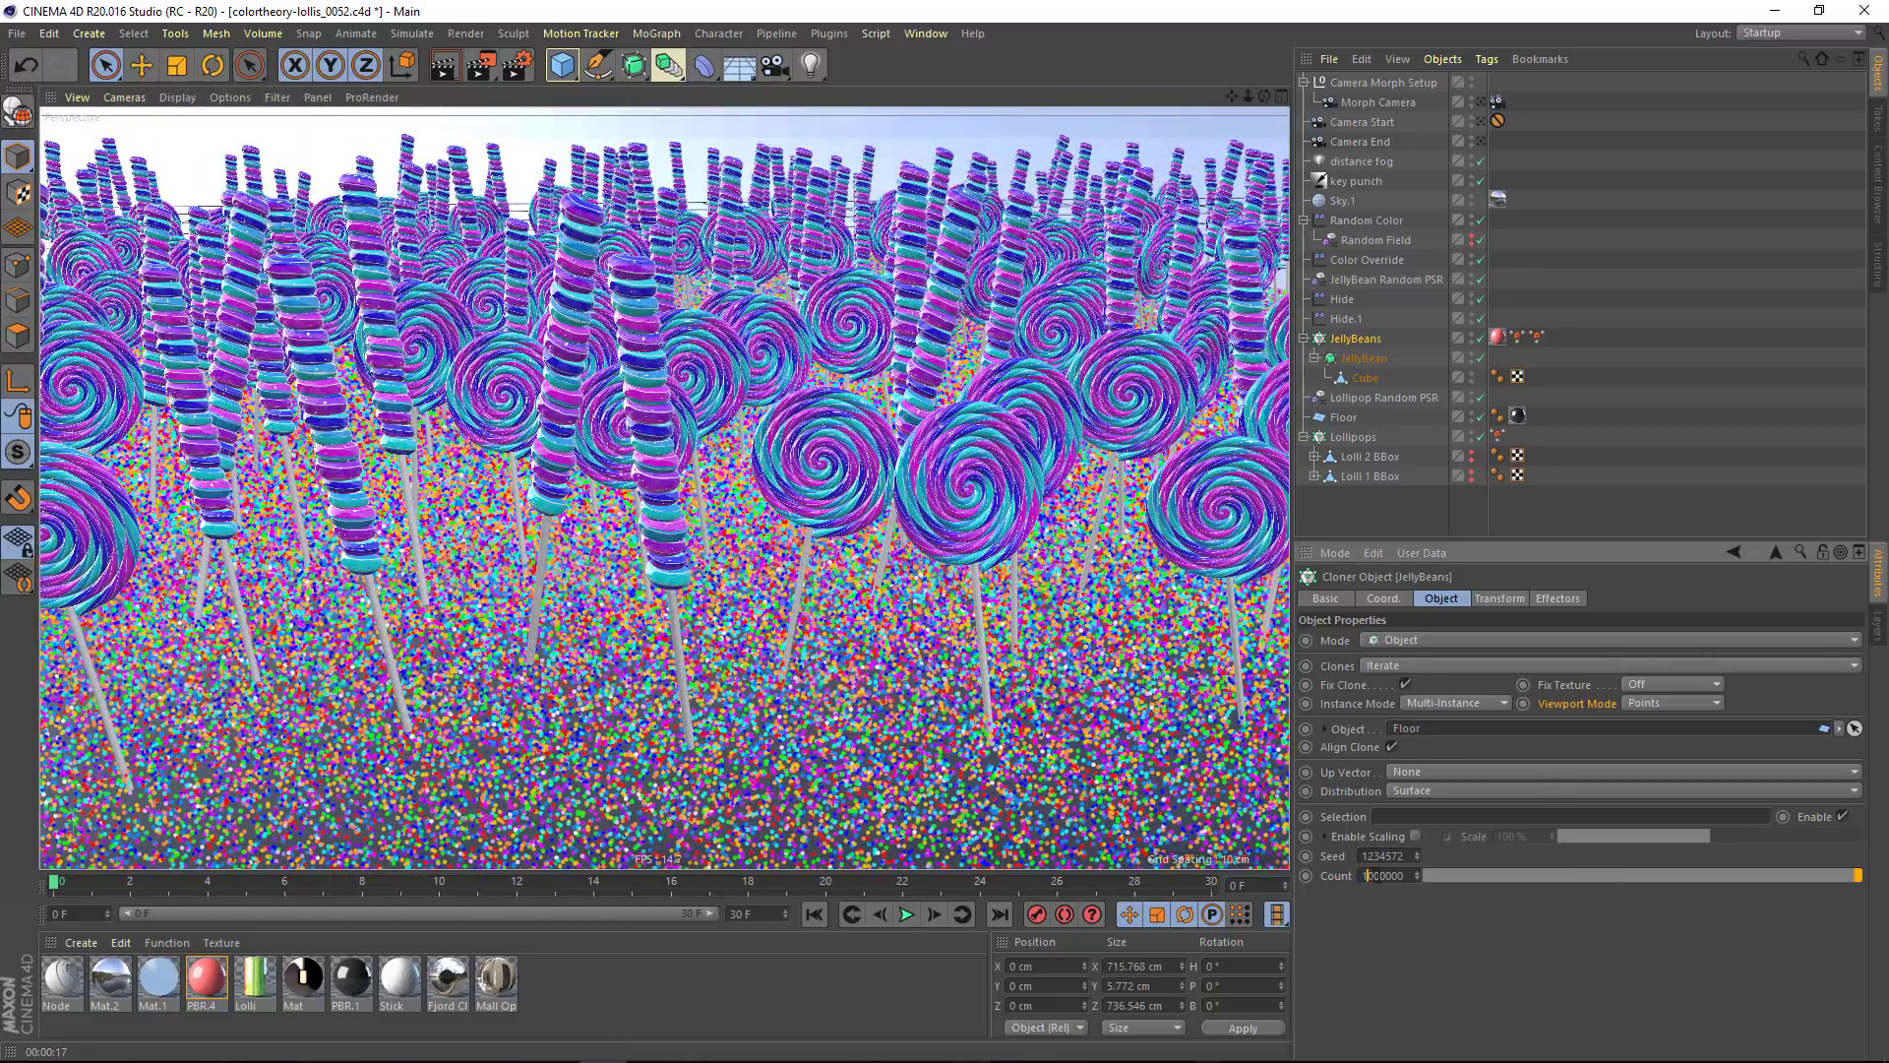
pyautogui.moveTo(1365, 876); pyautogui.dragTo(1381, 875)
pyautogui.write('2')
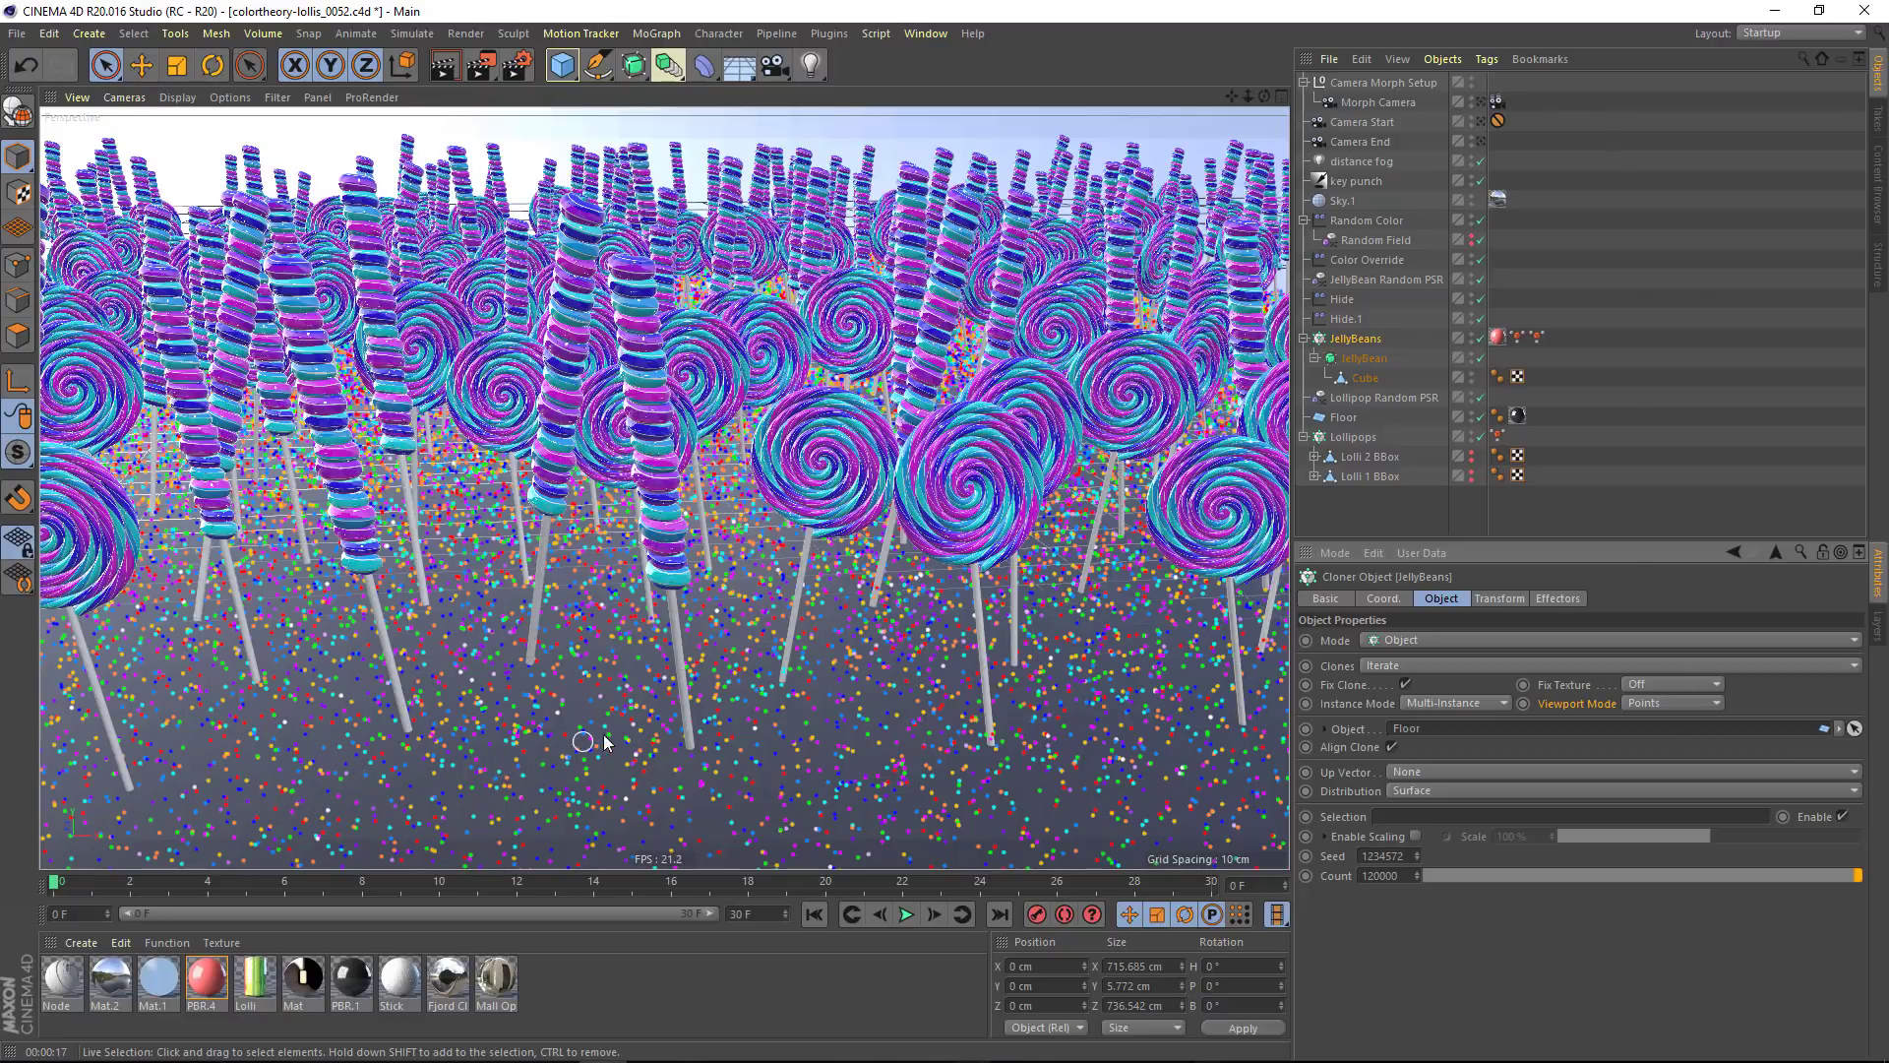
# Render the view showing multicoloured jellybeans carpeting the floor among the lollipops
pyautogui.click(445, 67)
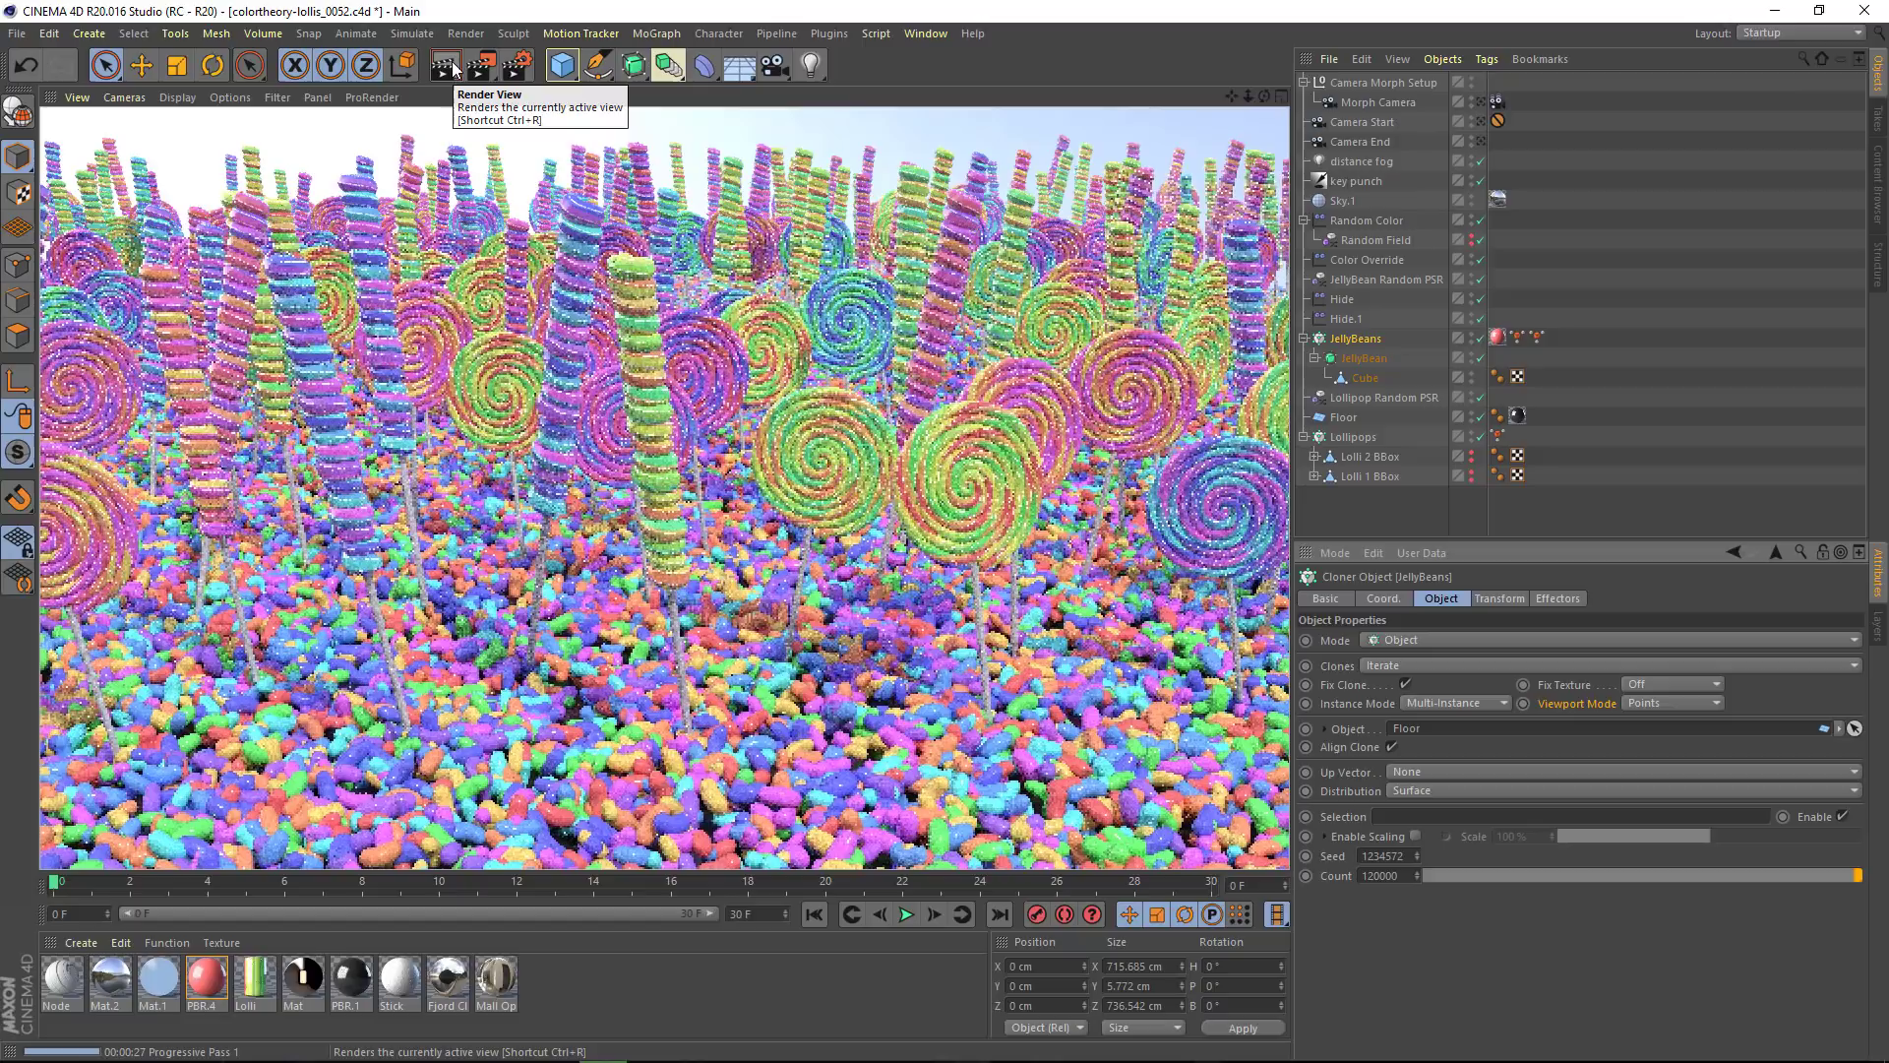
# Switch to Lollipop-InstanceDemo_0001.c4d and make its three lollipop cloners editable with C
pyautogui.click(931, 33)
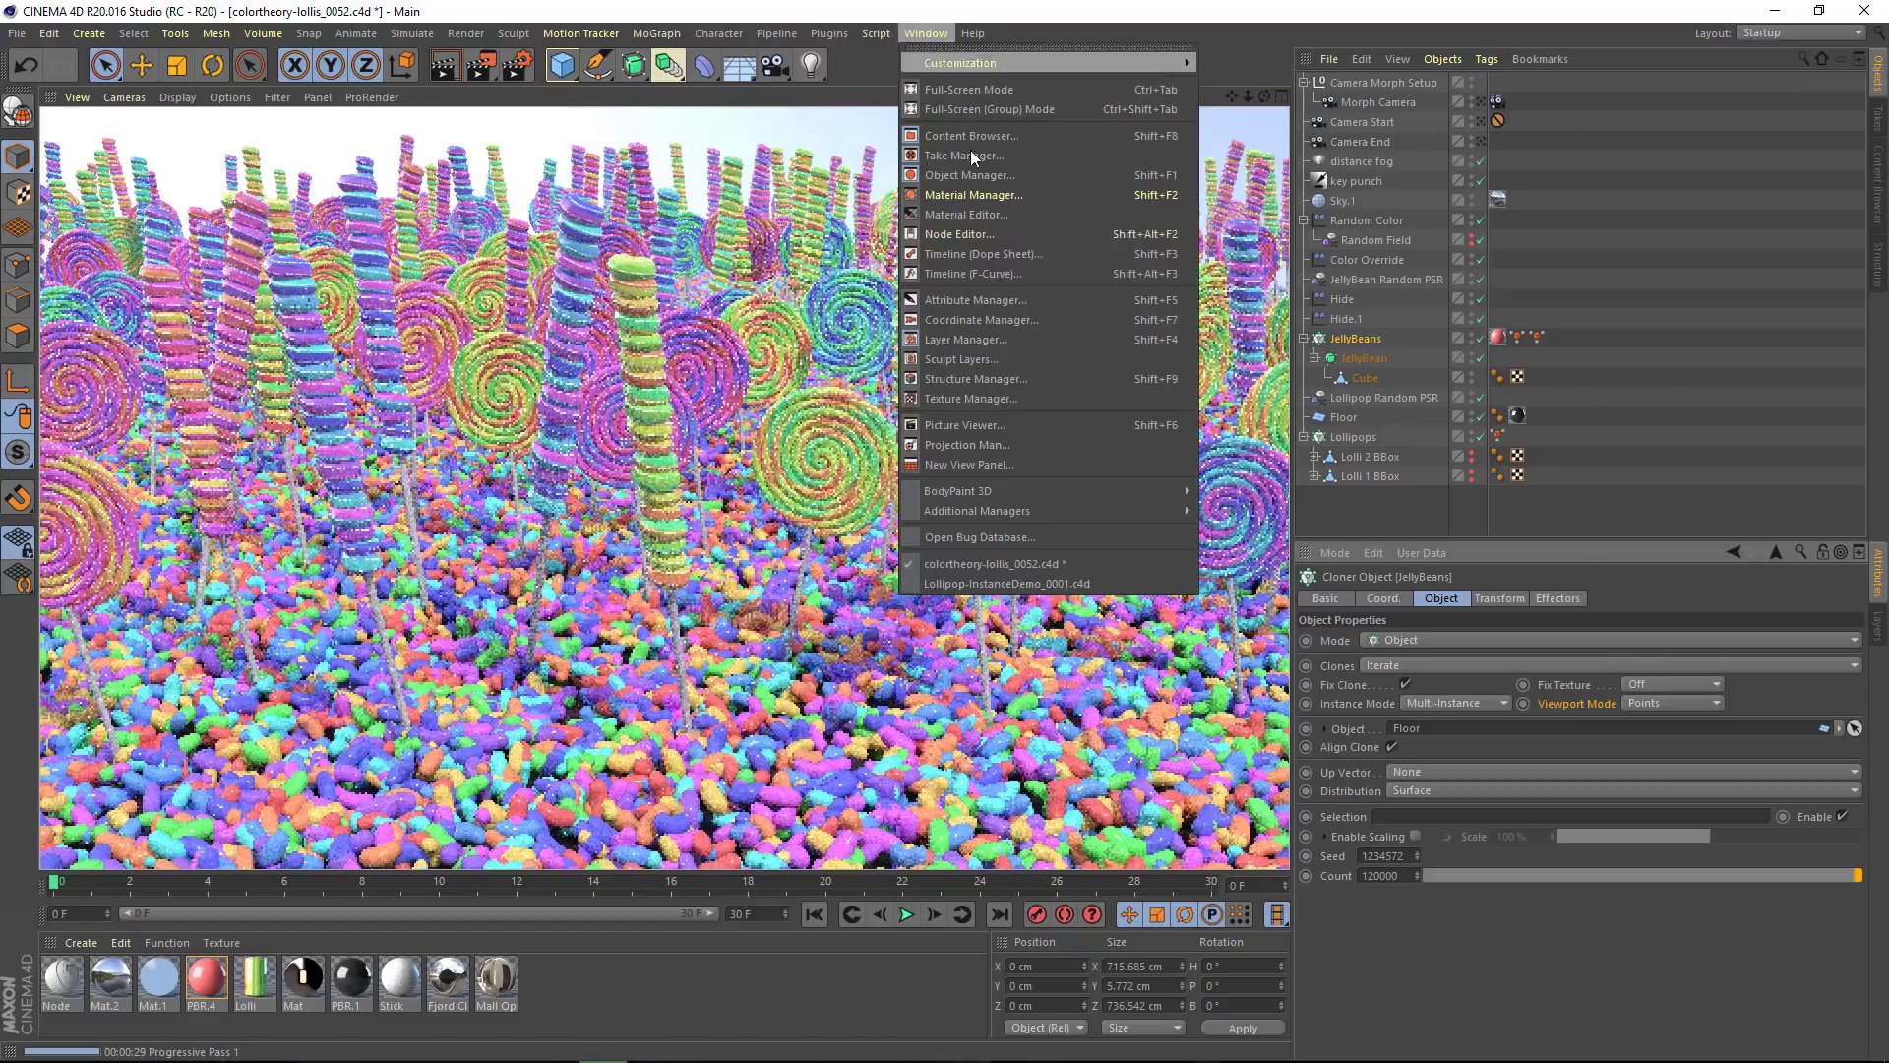
pyautogui.click(977, 581)
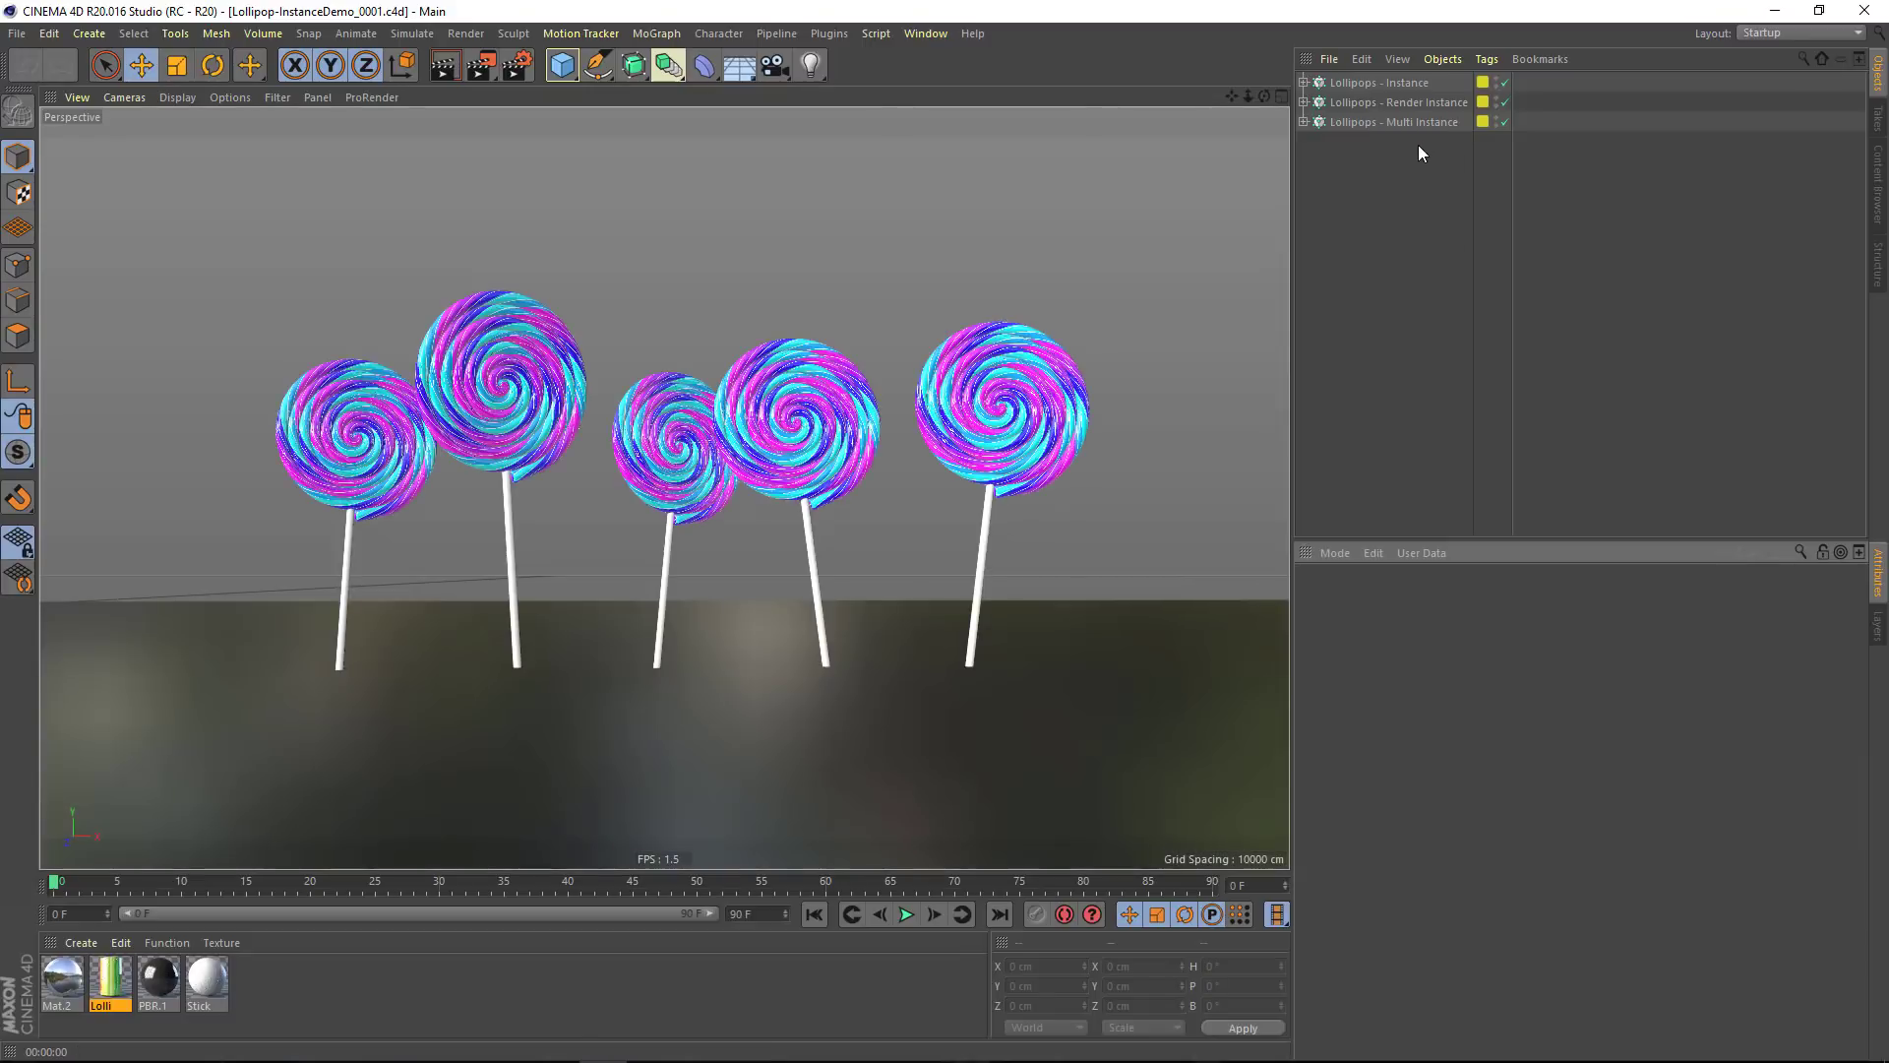
pyautogui.click(1408, 85)
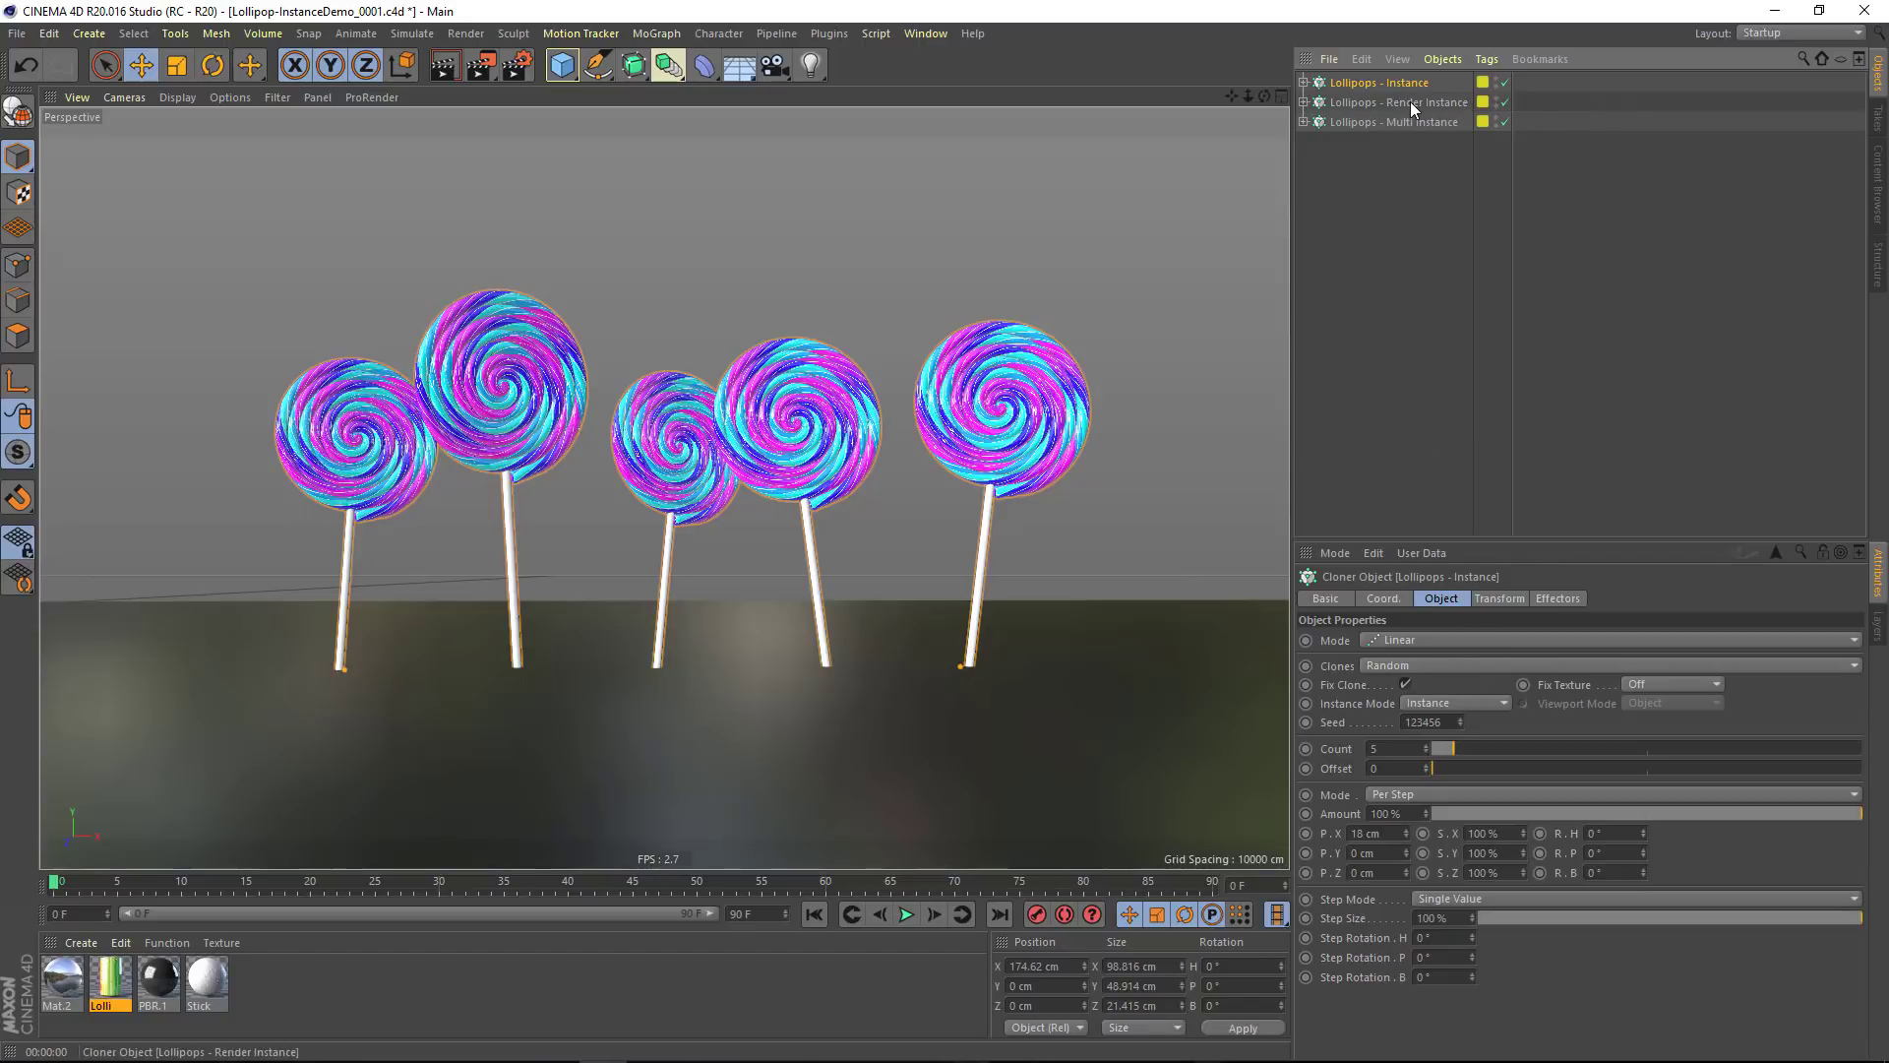
pyautogui.click(1409, 102)
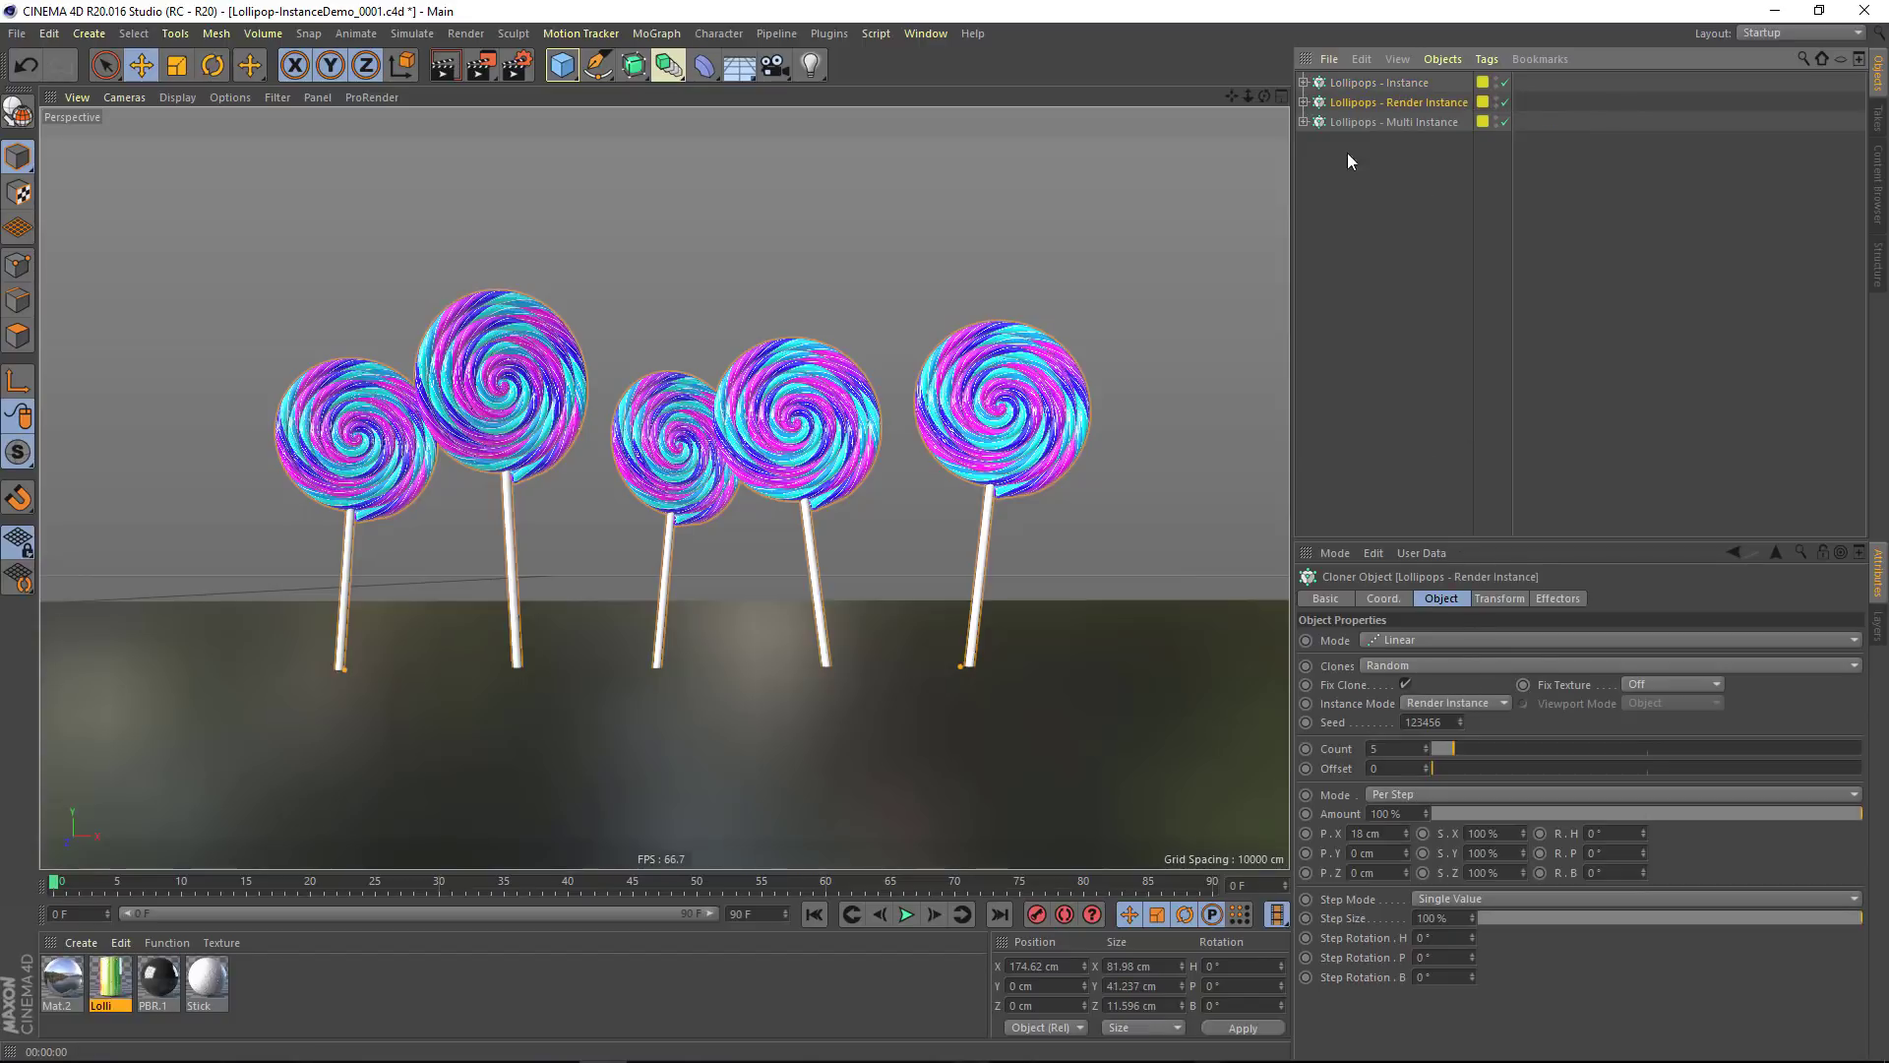
pyautogui.click(1368, 120)
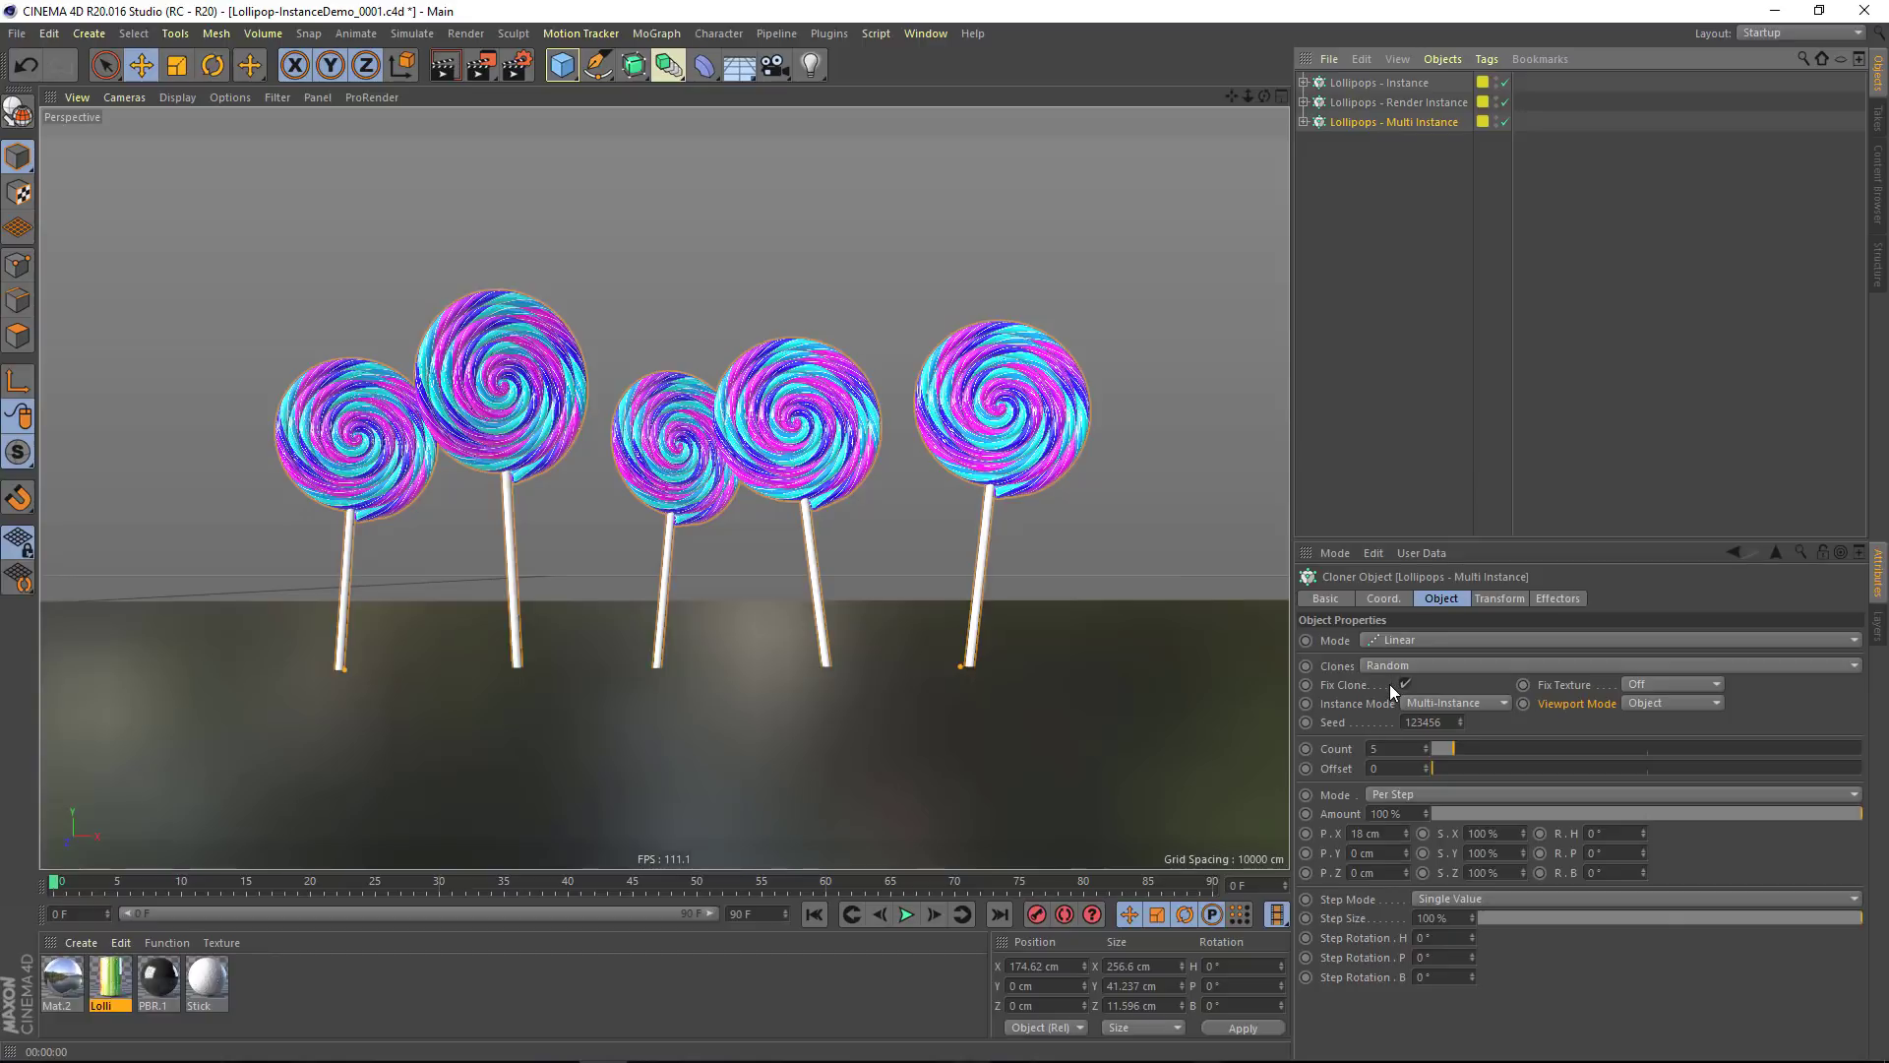
pyautogui.moveTo(1369, 177); pyautogui.dragTo(1310, 51)
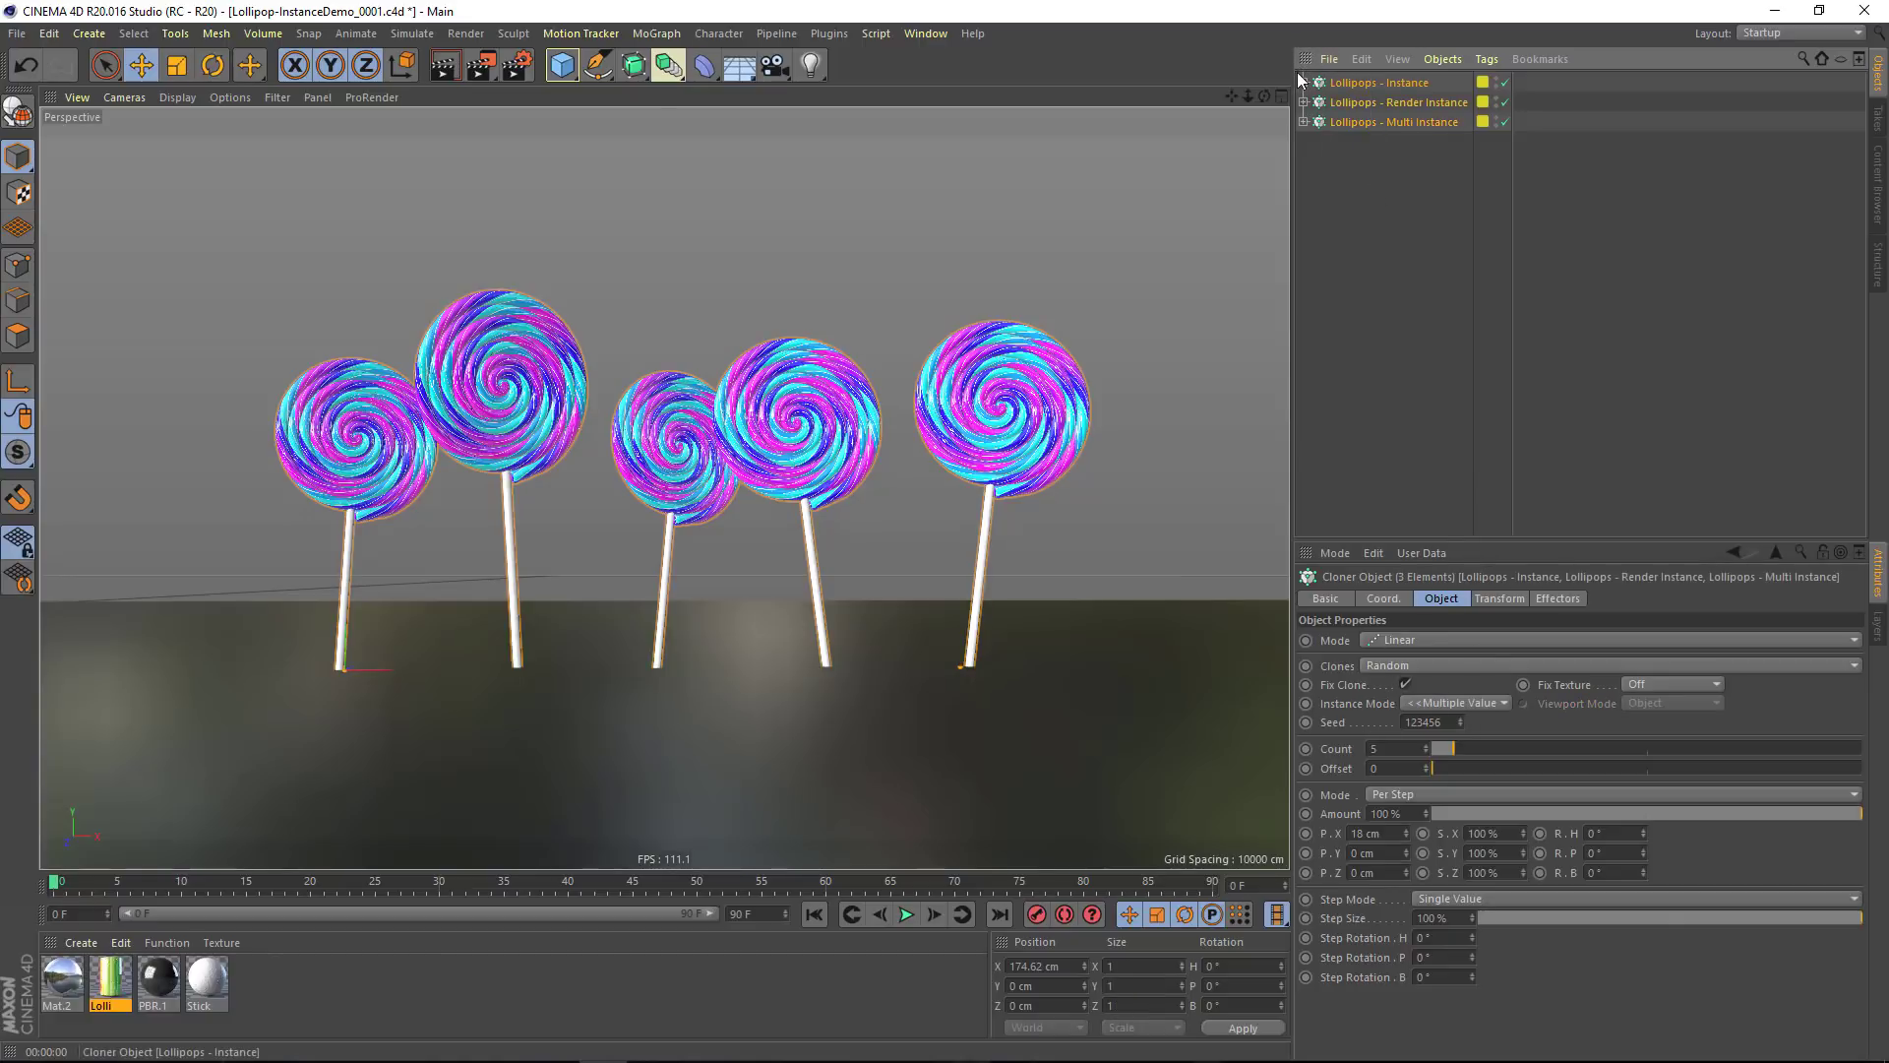
pyautogui.press('c')
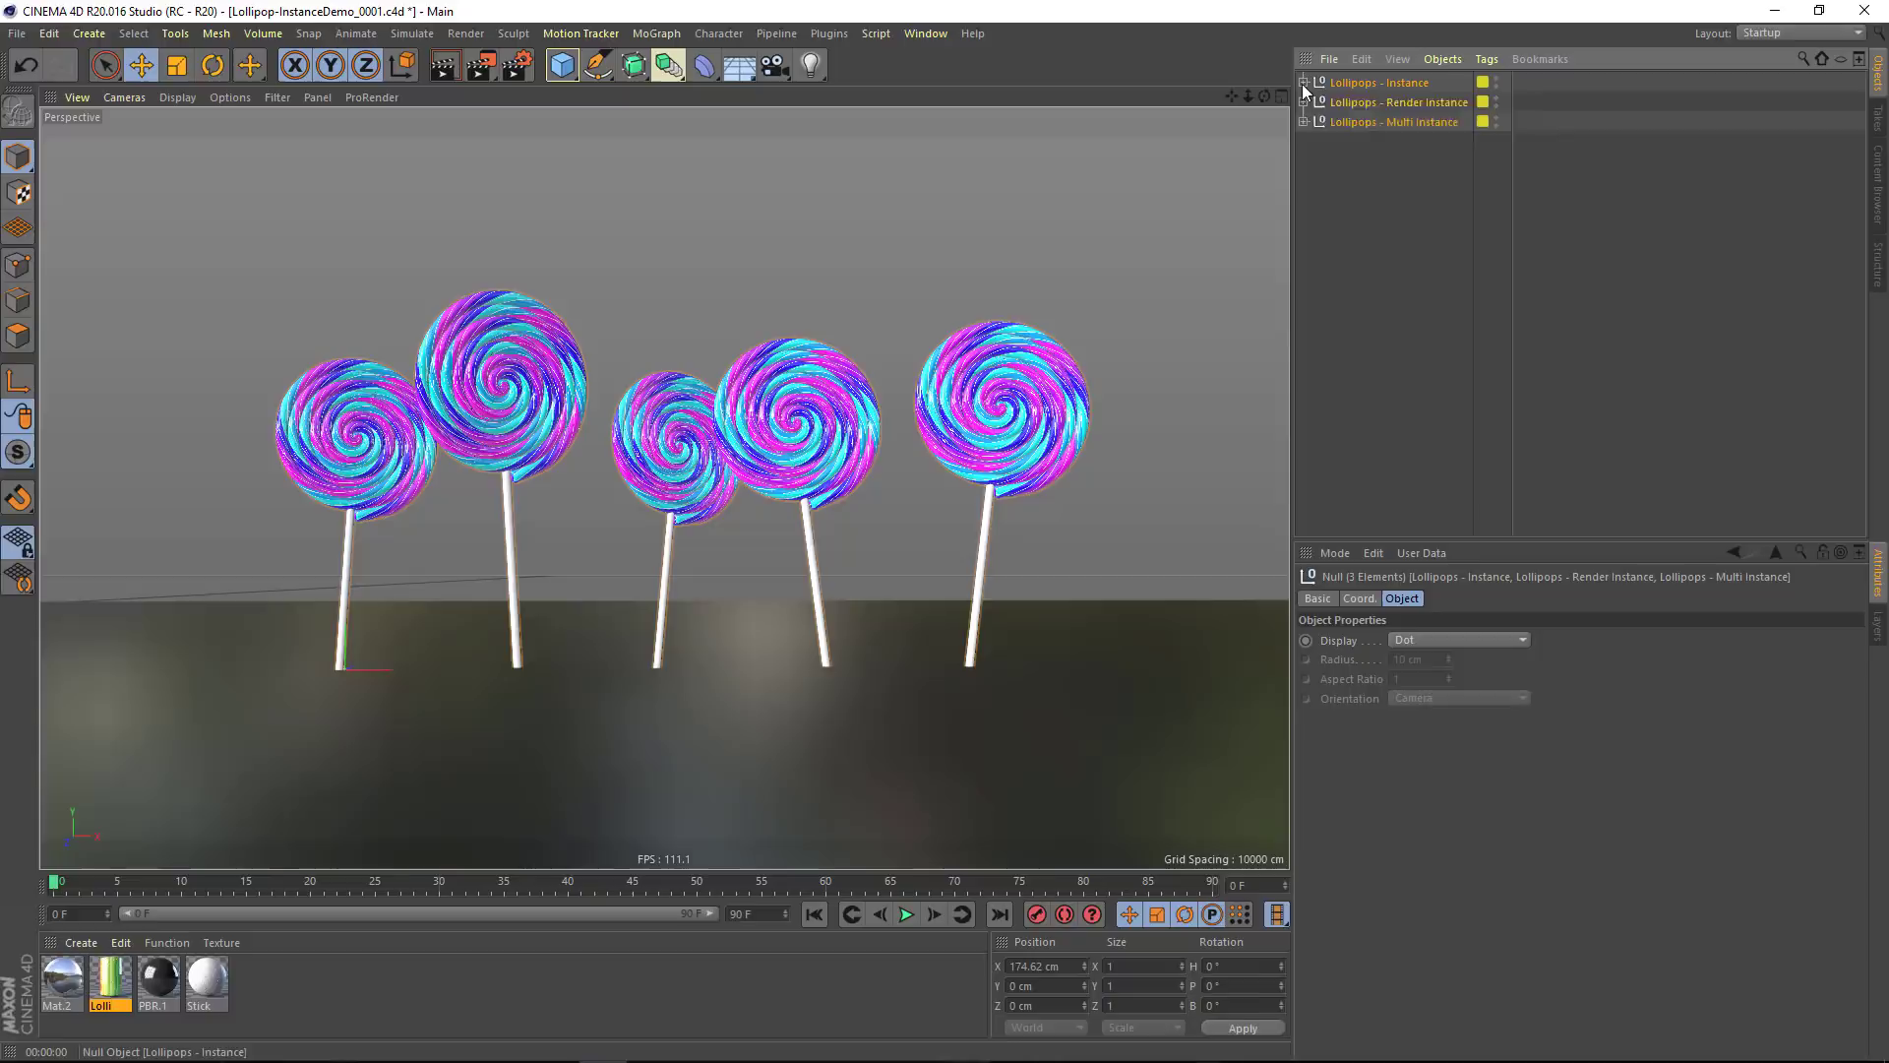
# Expand Lollipops - Instance and collapse its five groups, Lolli 1 0 to Lolli 1 4
pyautogui.keyDown('ctrl'); pyautogui.click(1303, 82); pyautogui.keyUp('ctrl')
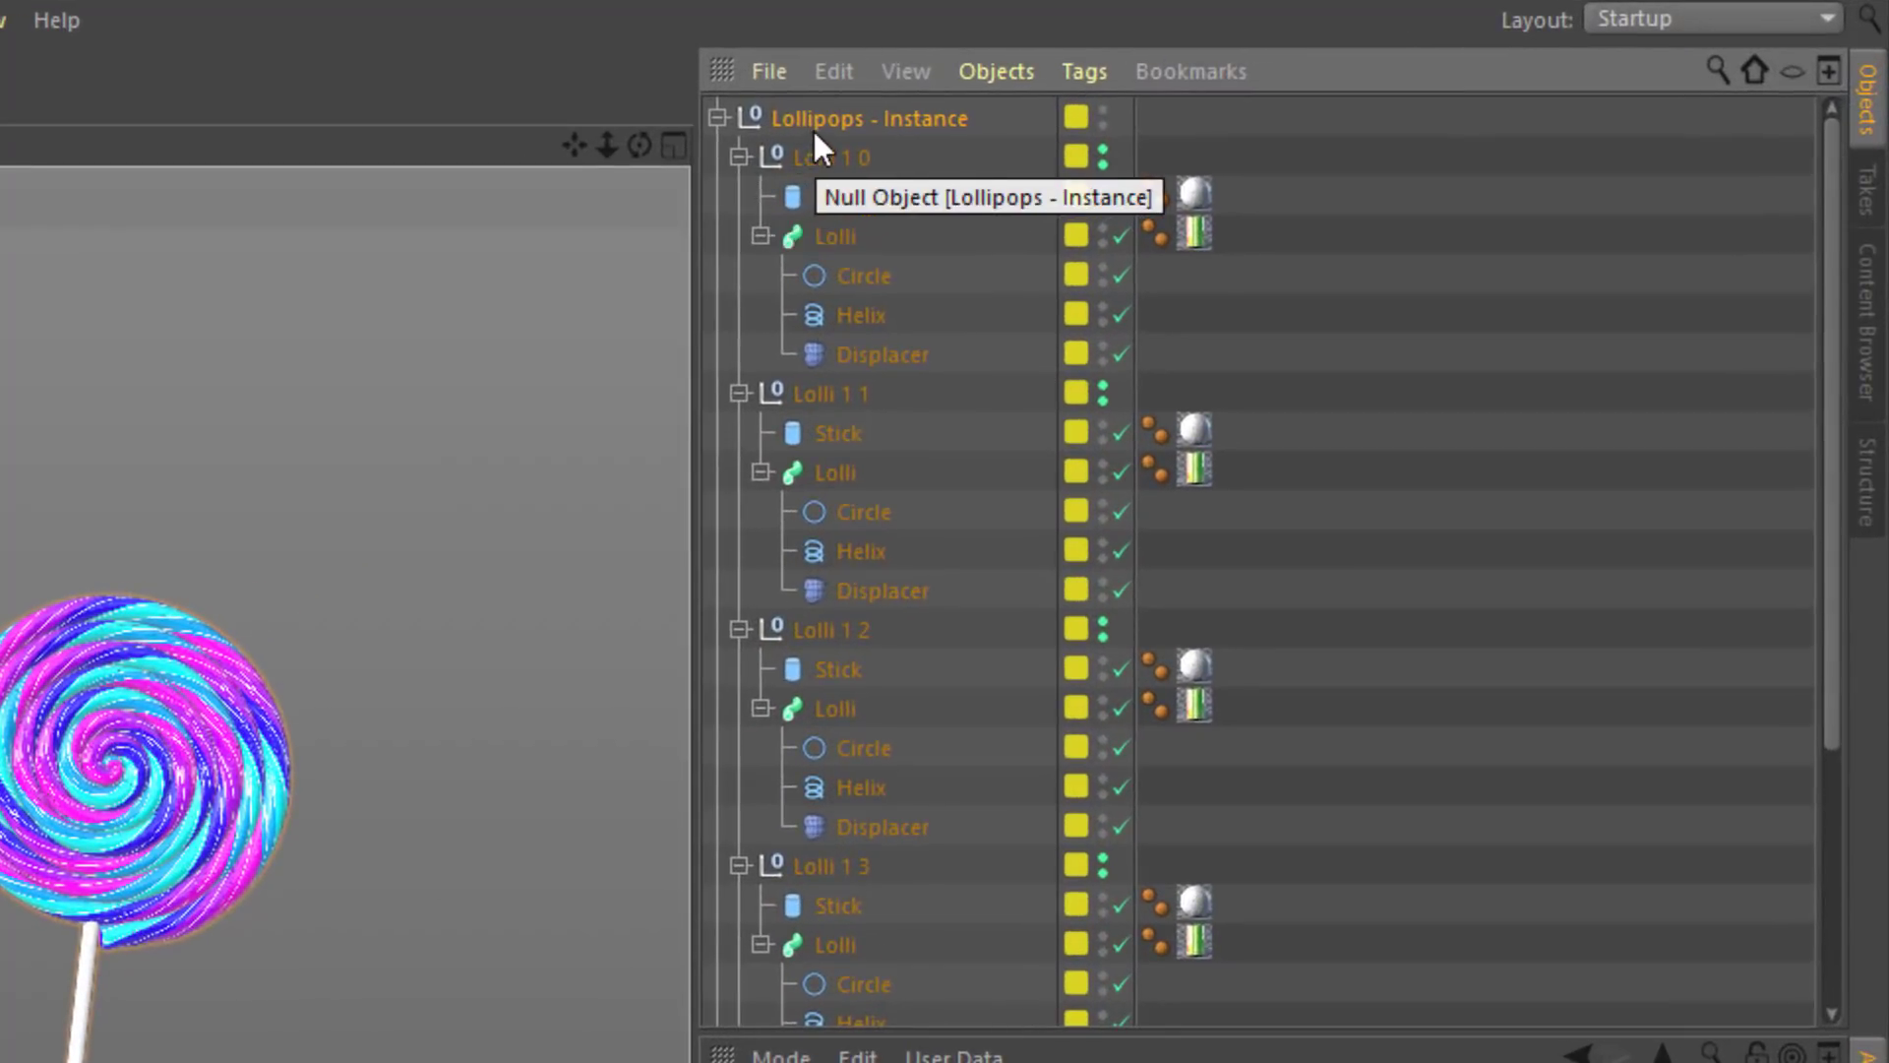
pyautogui.click(739, 158)
pyautogui.click(740, 197)
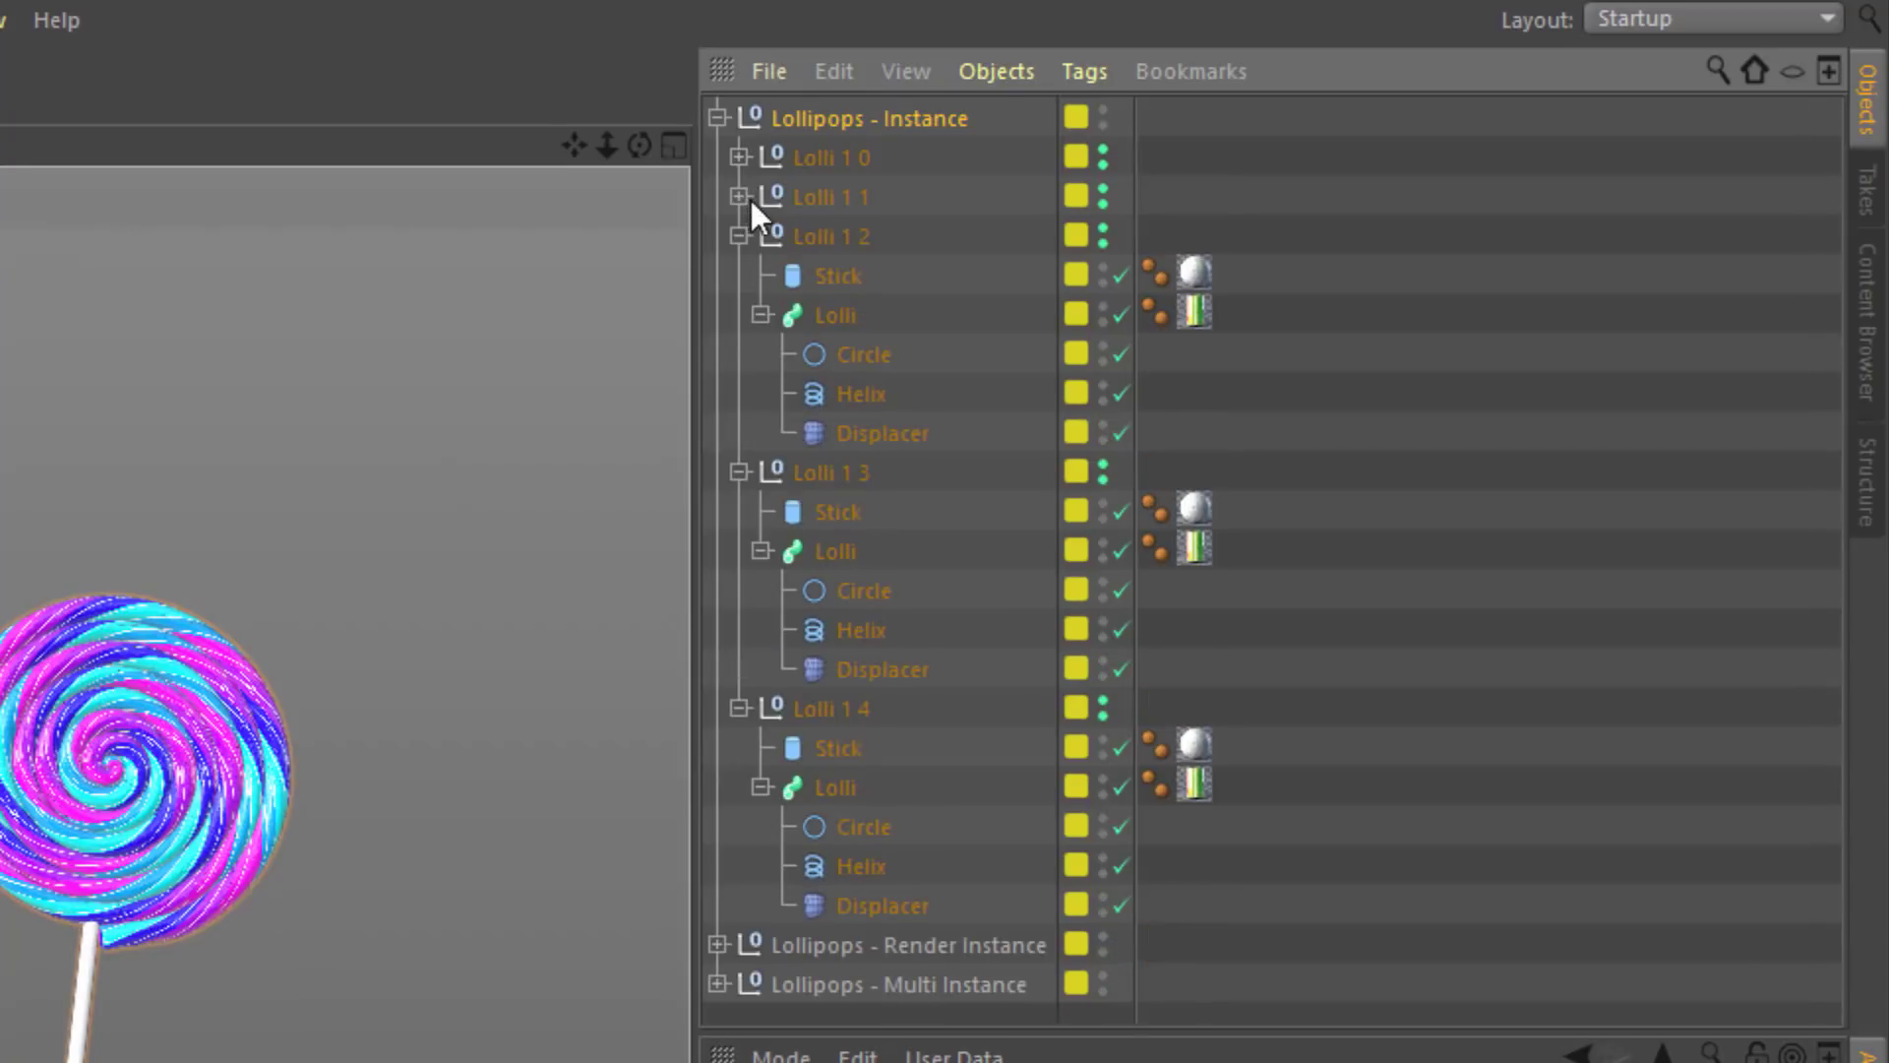
pyautogui.click(739, 236)
pyautogui.click(739, 276)
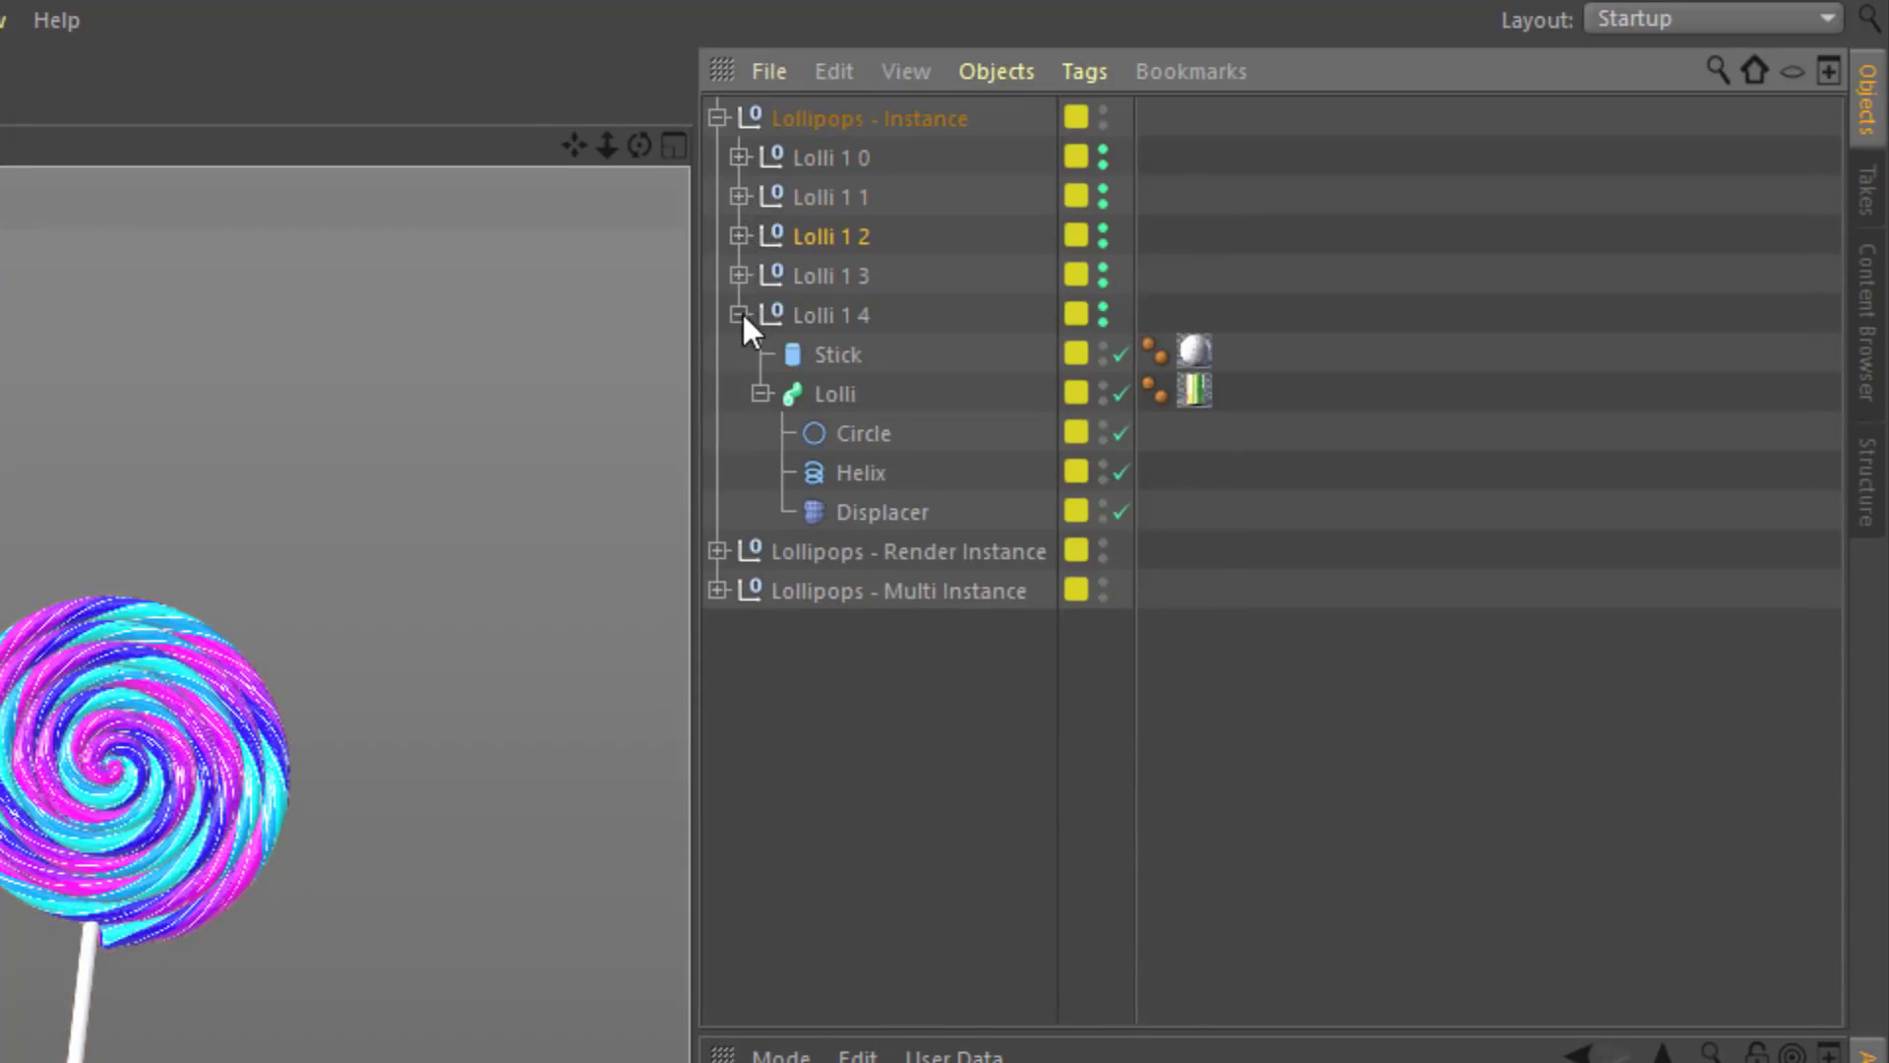
pyautogui.click(739, 315)
# Expand Lolli 1 4 back through Lolli 1 0 to inspect each group's parts
pyautogui.click(739, 315)
pyautogui.click(739, 275)
pyautogui.click(739, 236)
pyautogui.click(739, 197)
pyautogui.click(739, 158)
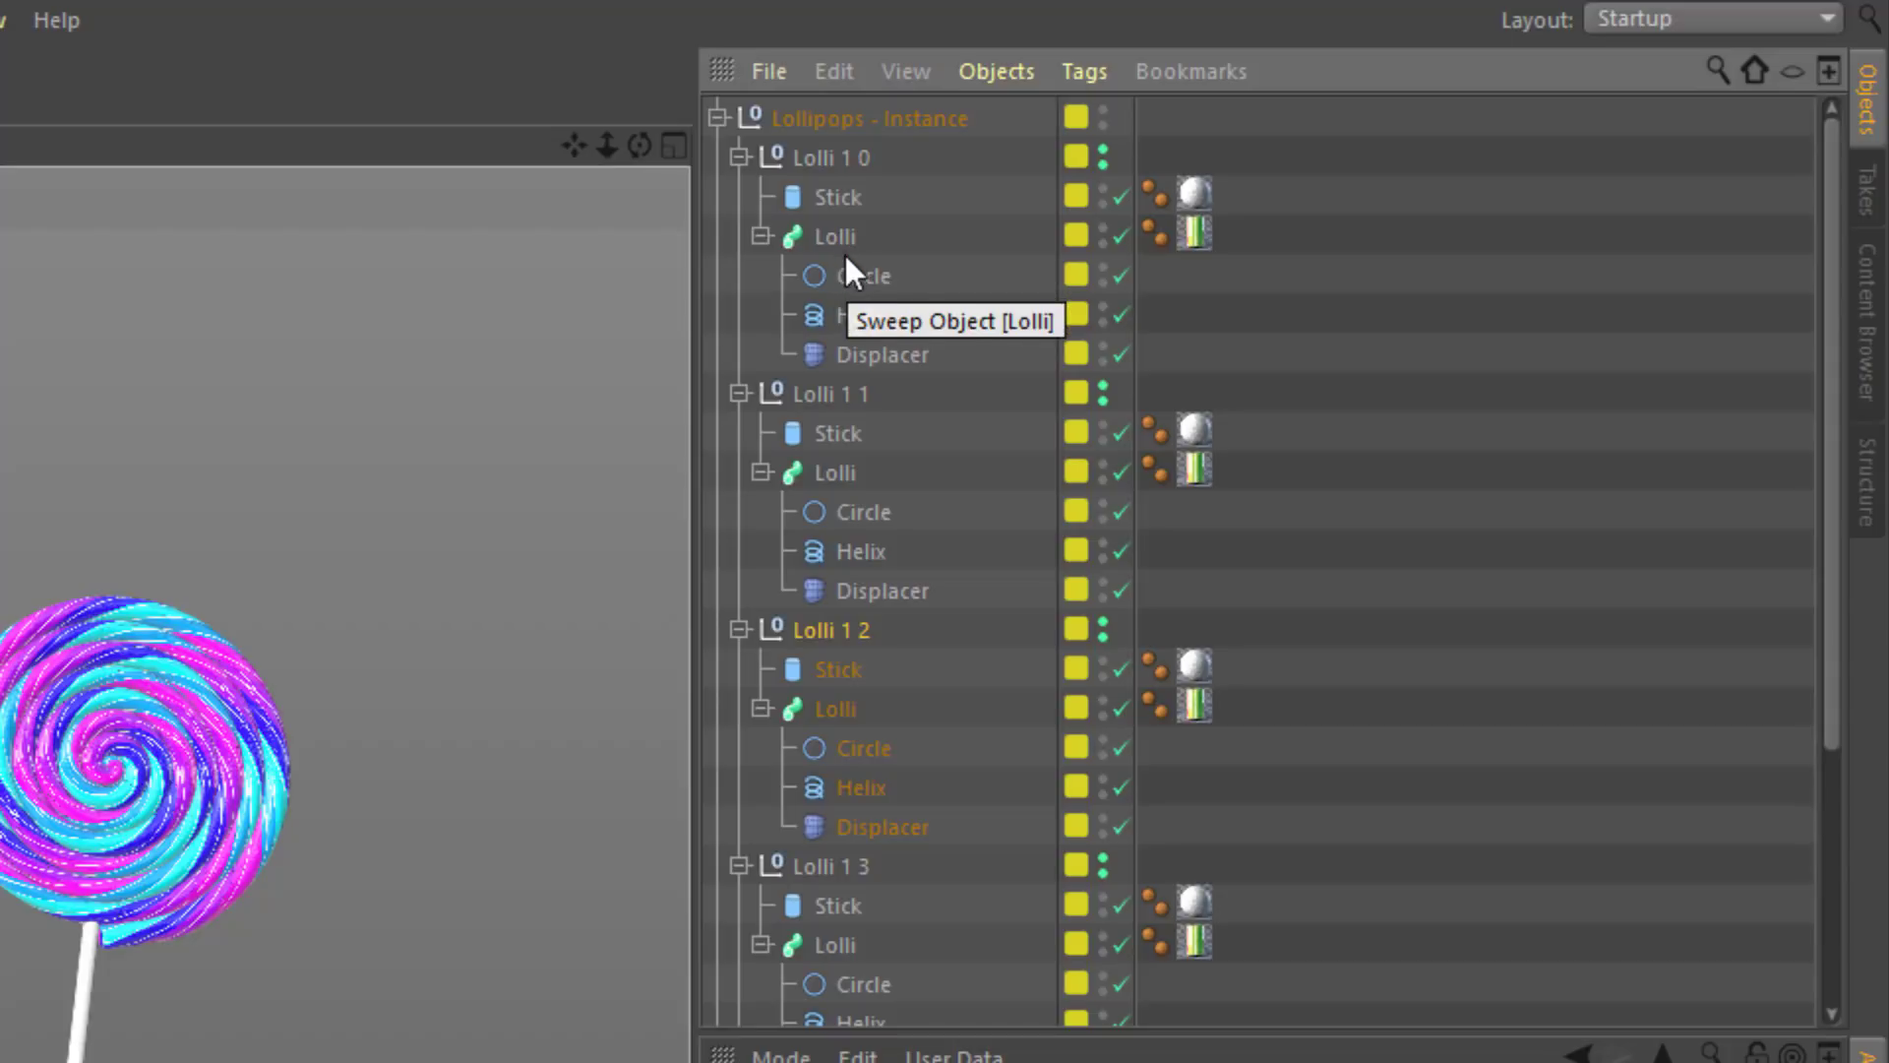
# Collapse all five Lolli groups, Lolli 1 0 through Lolli 1 4, again
pyautogui.click(748, 167)
pyautogui.click(739, 235)
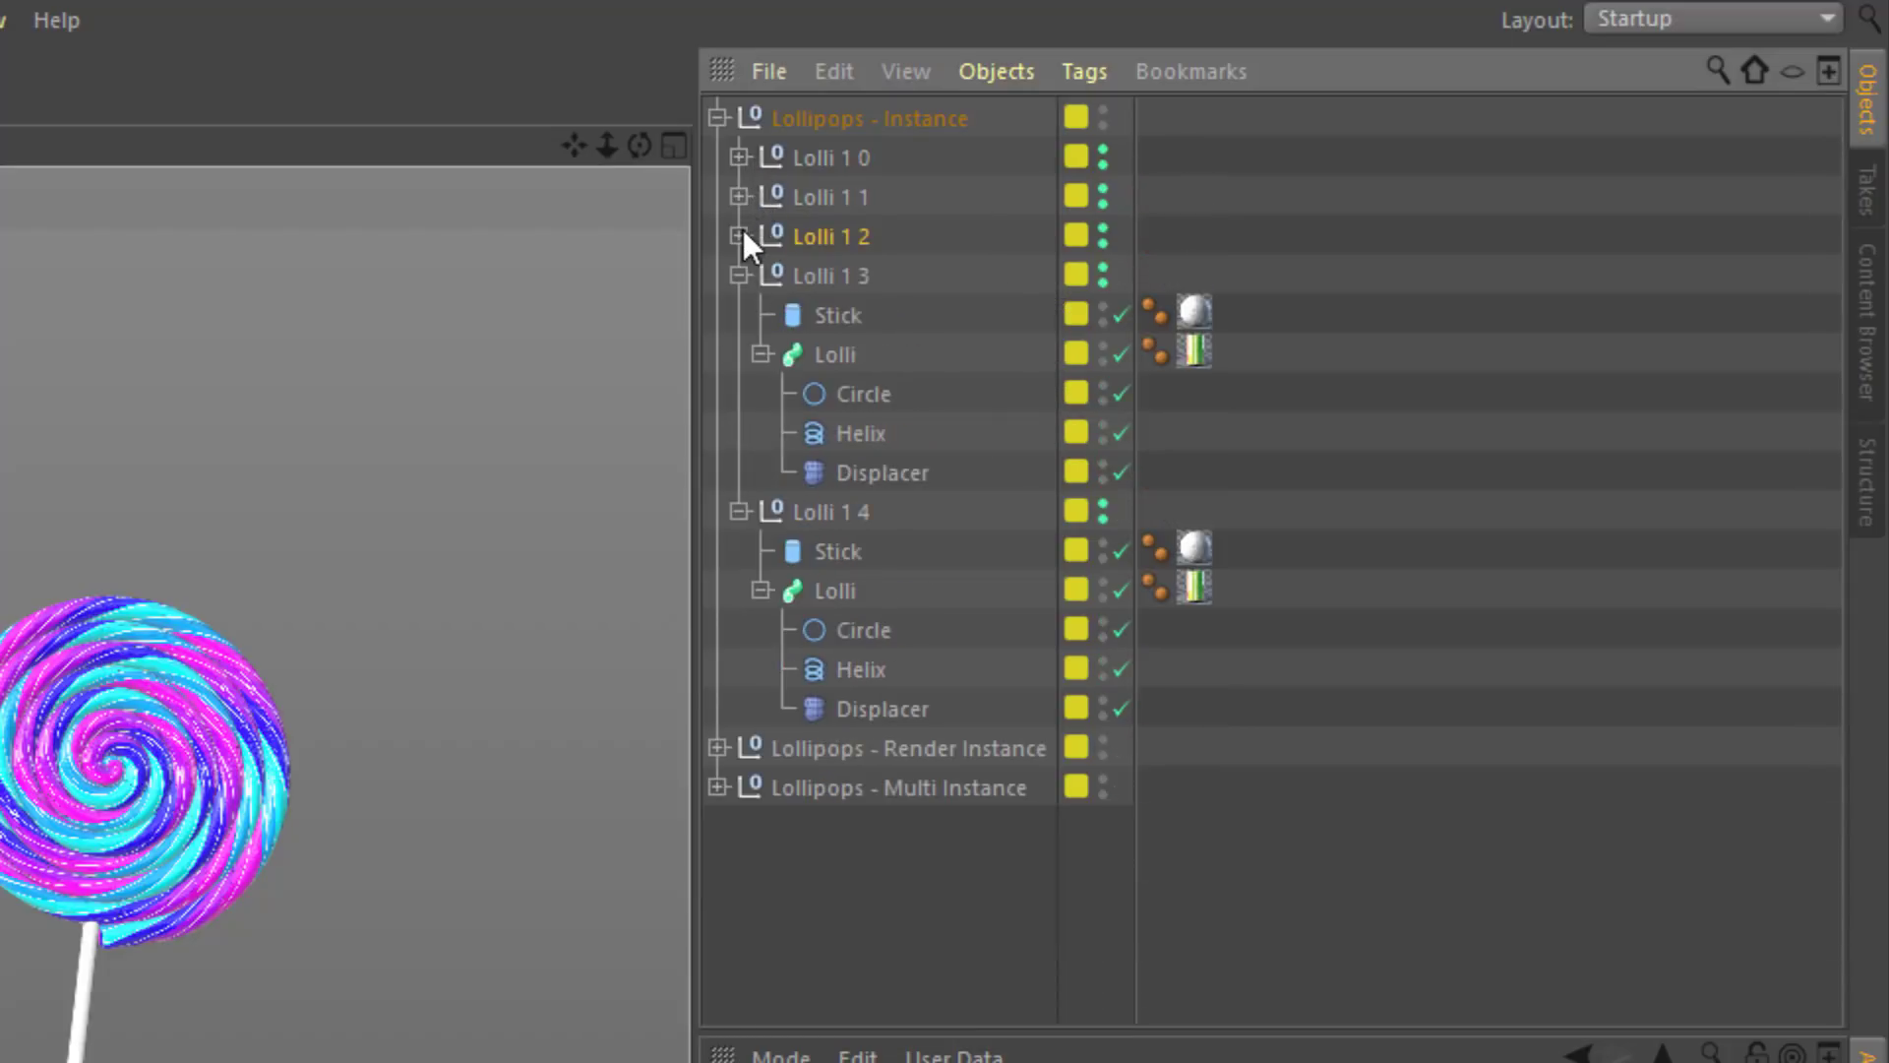
pyautogui.click(739, 276)
pyautogui.click(736, 313)
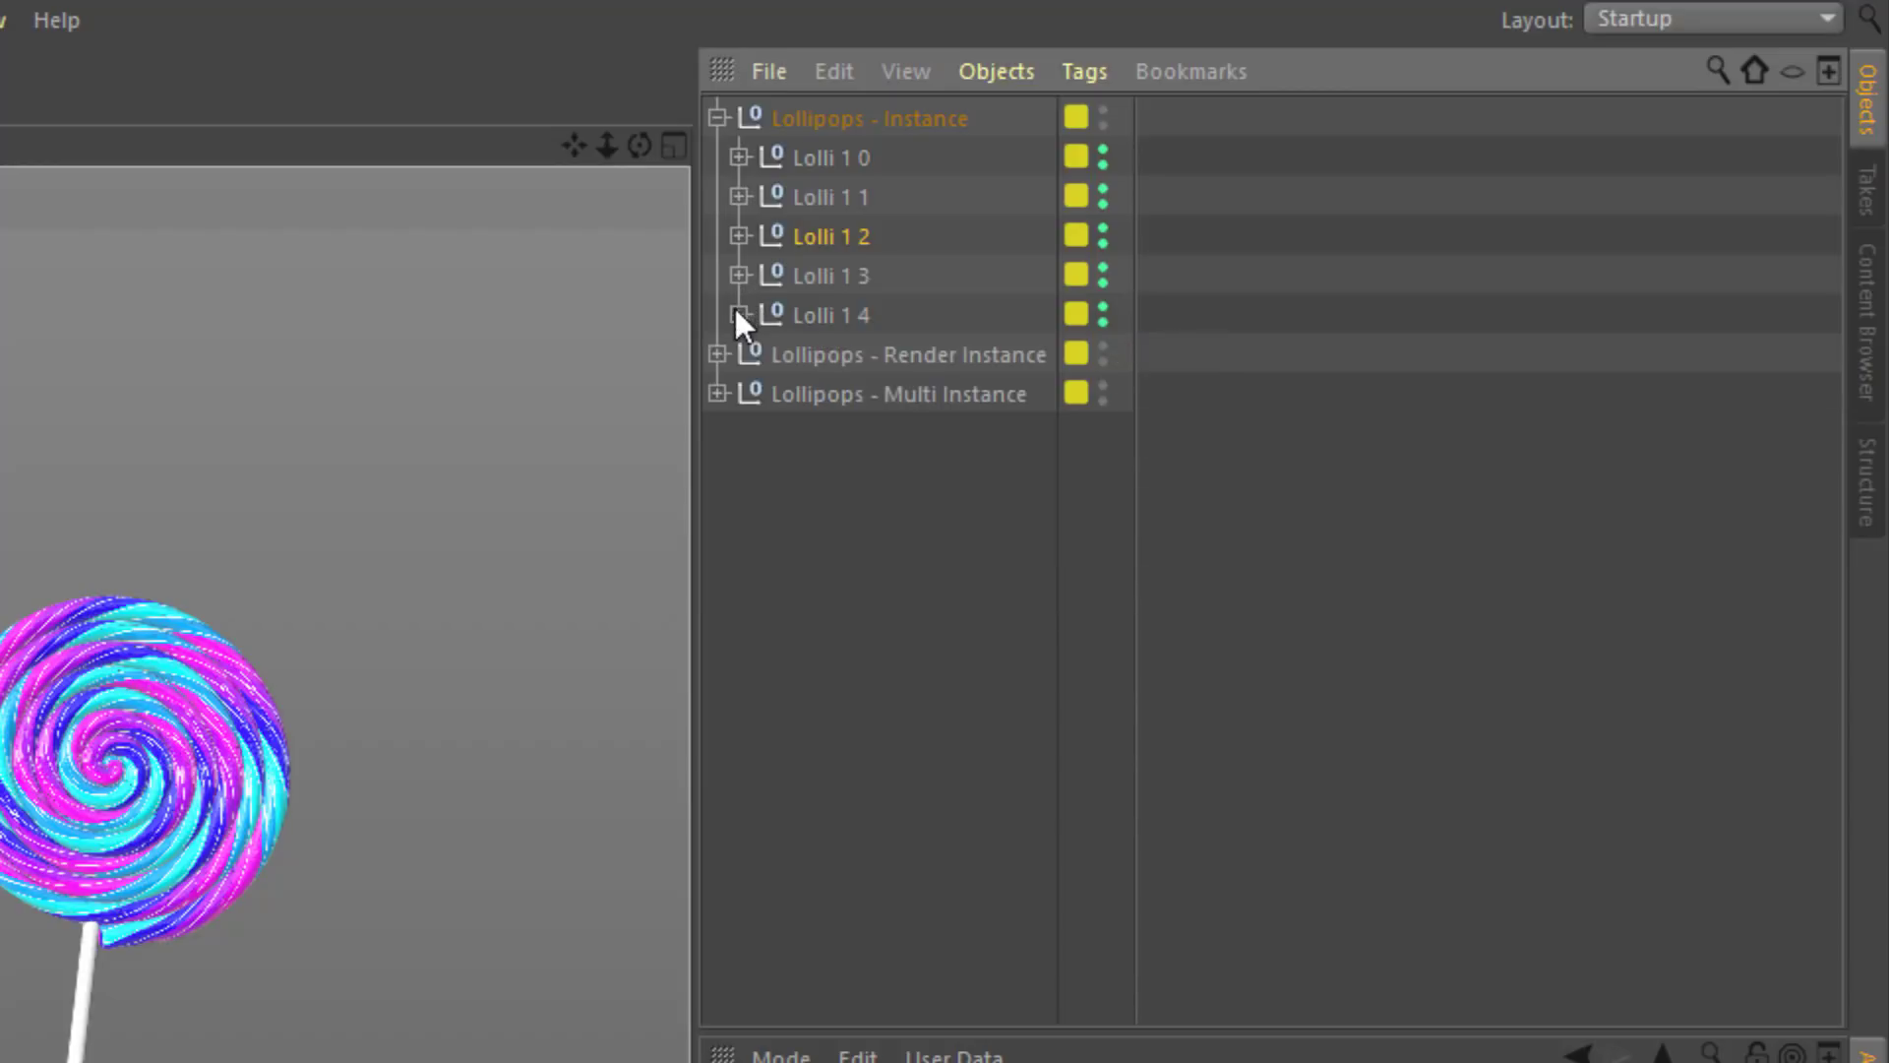
pyautogui.click(715, 352)
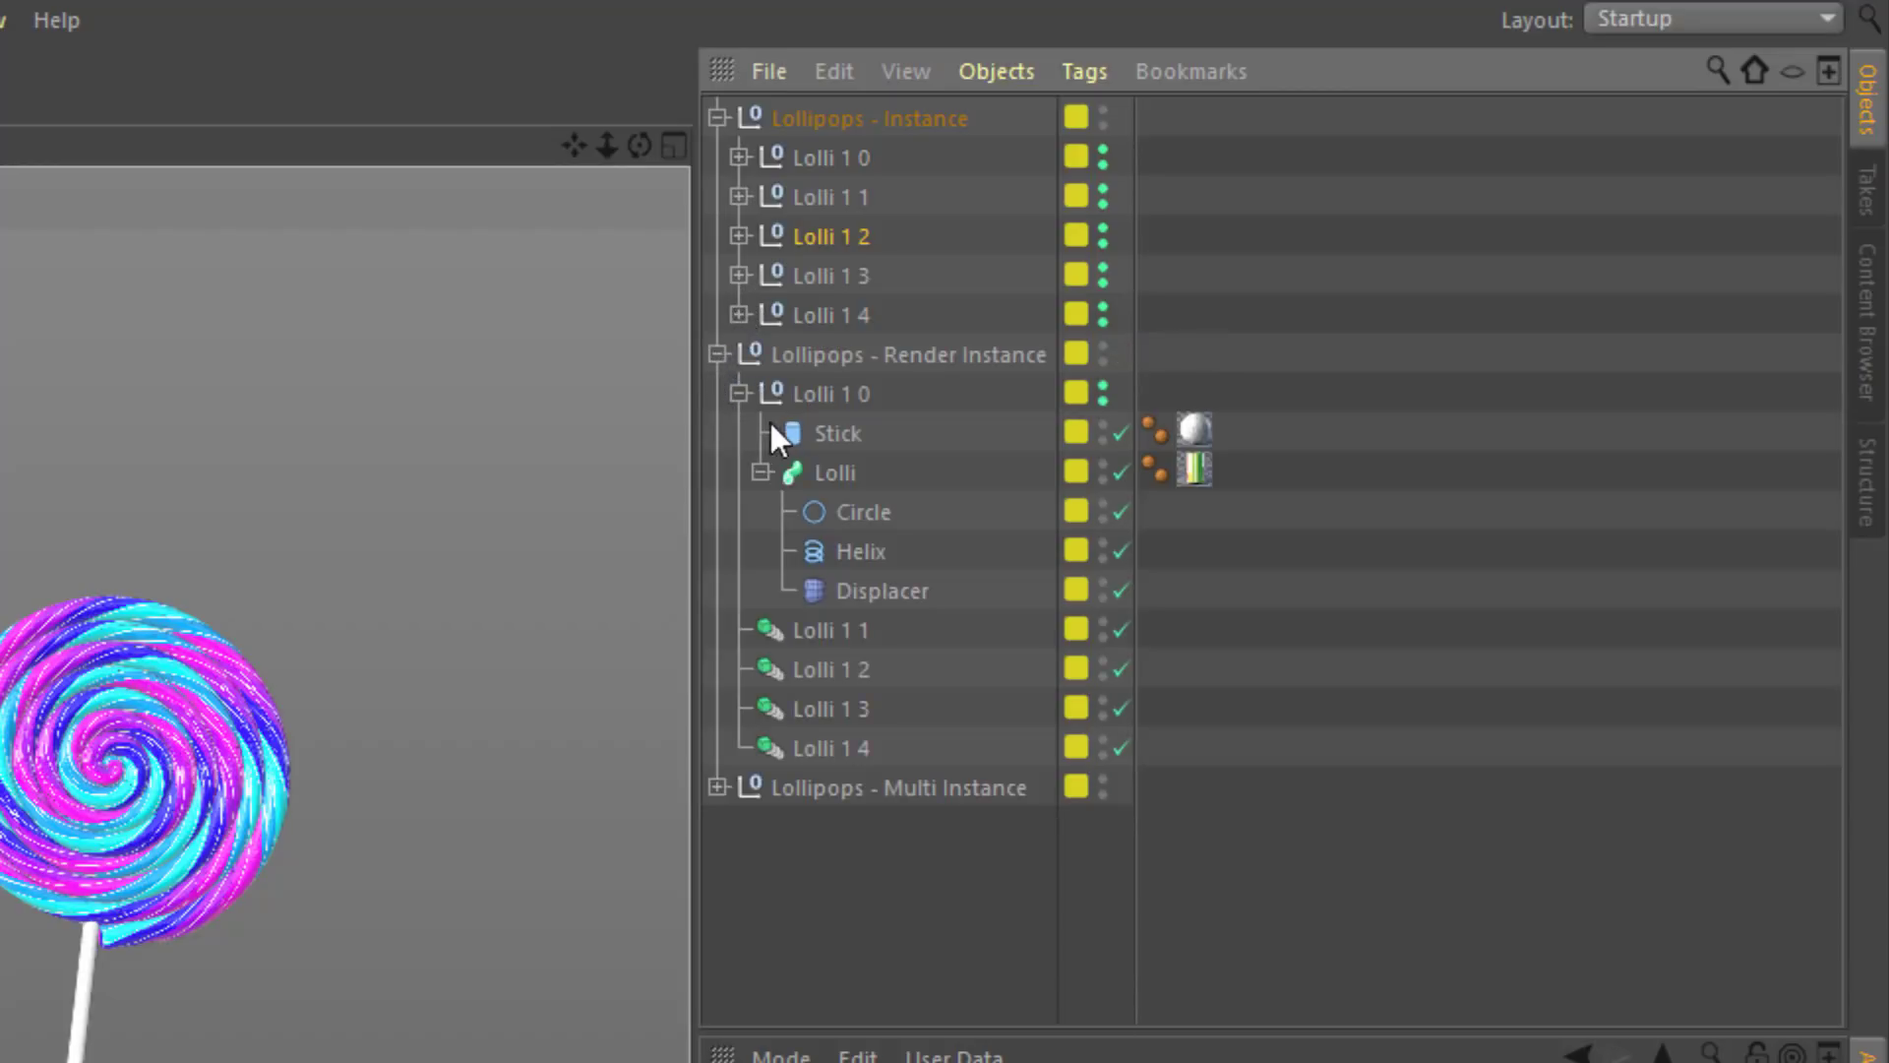
pyautogui.click(817, 393)
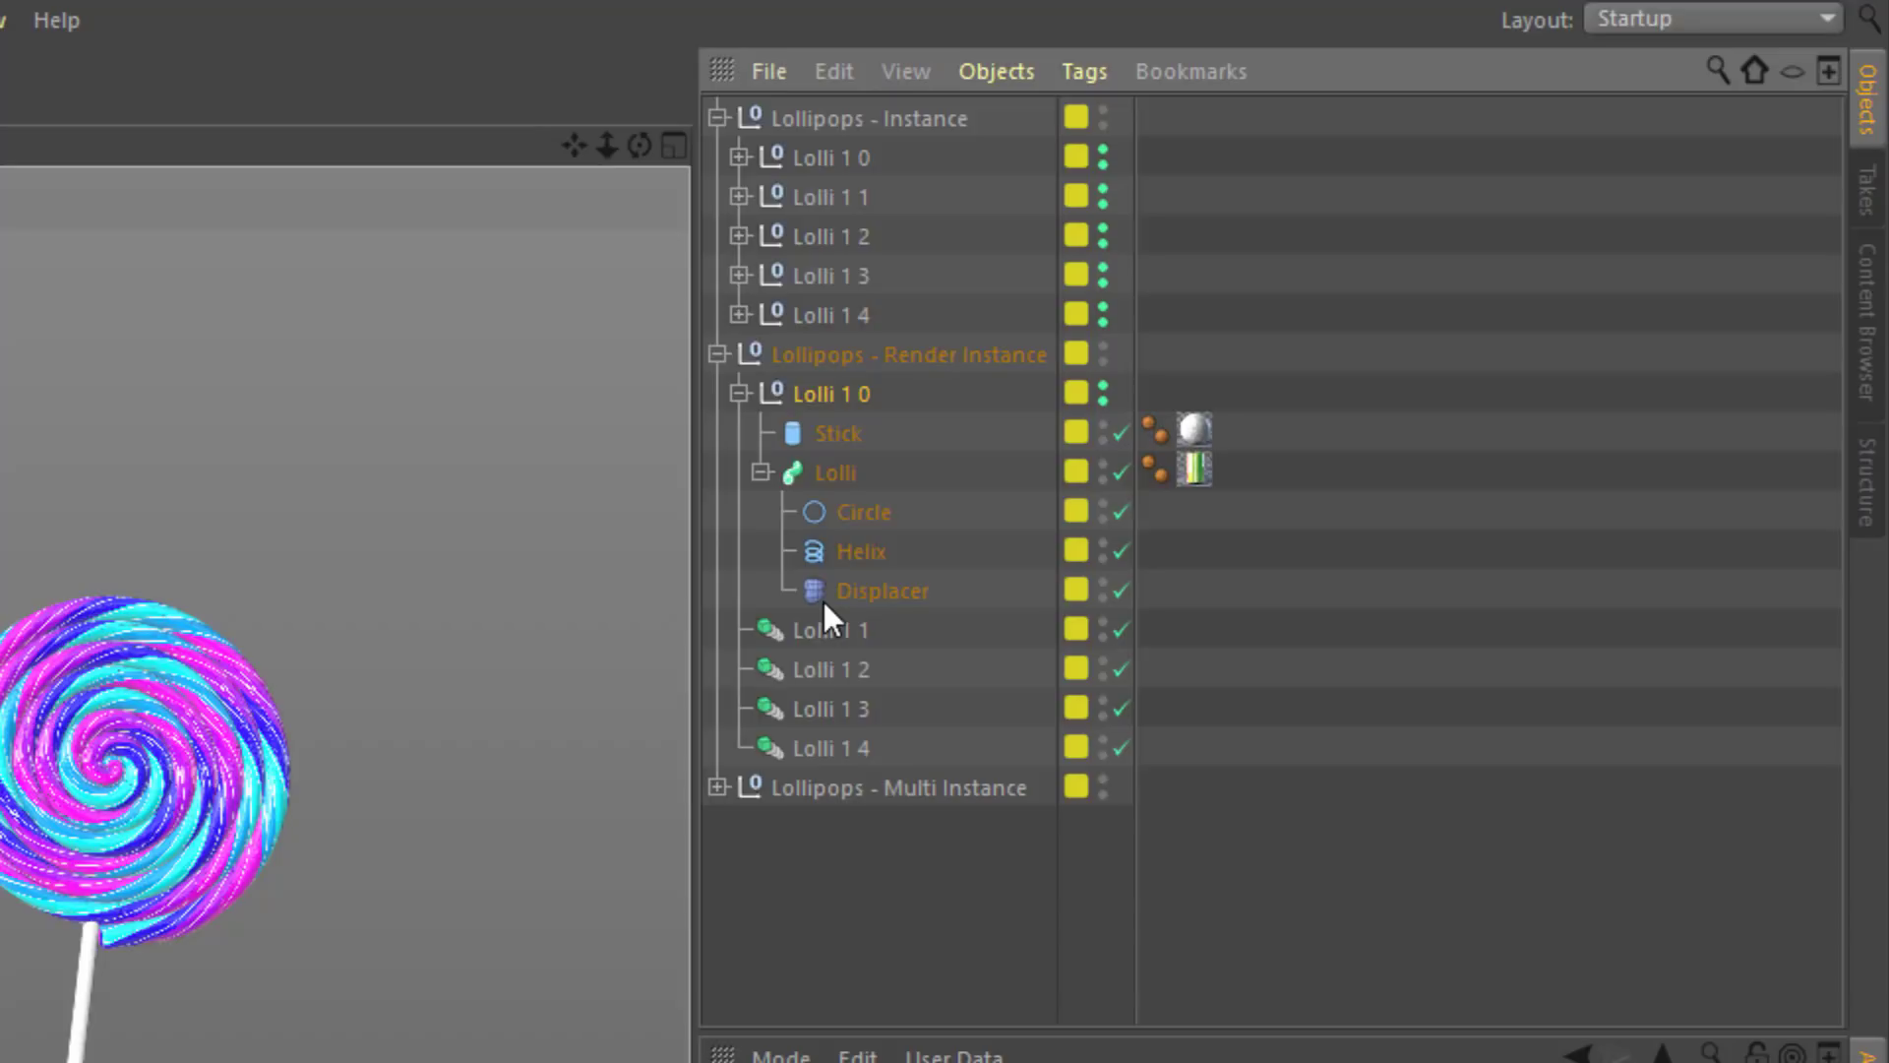
pyautogui.click(824, 629)
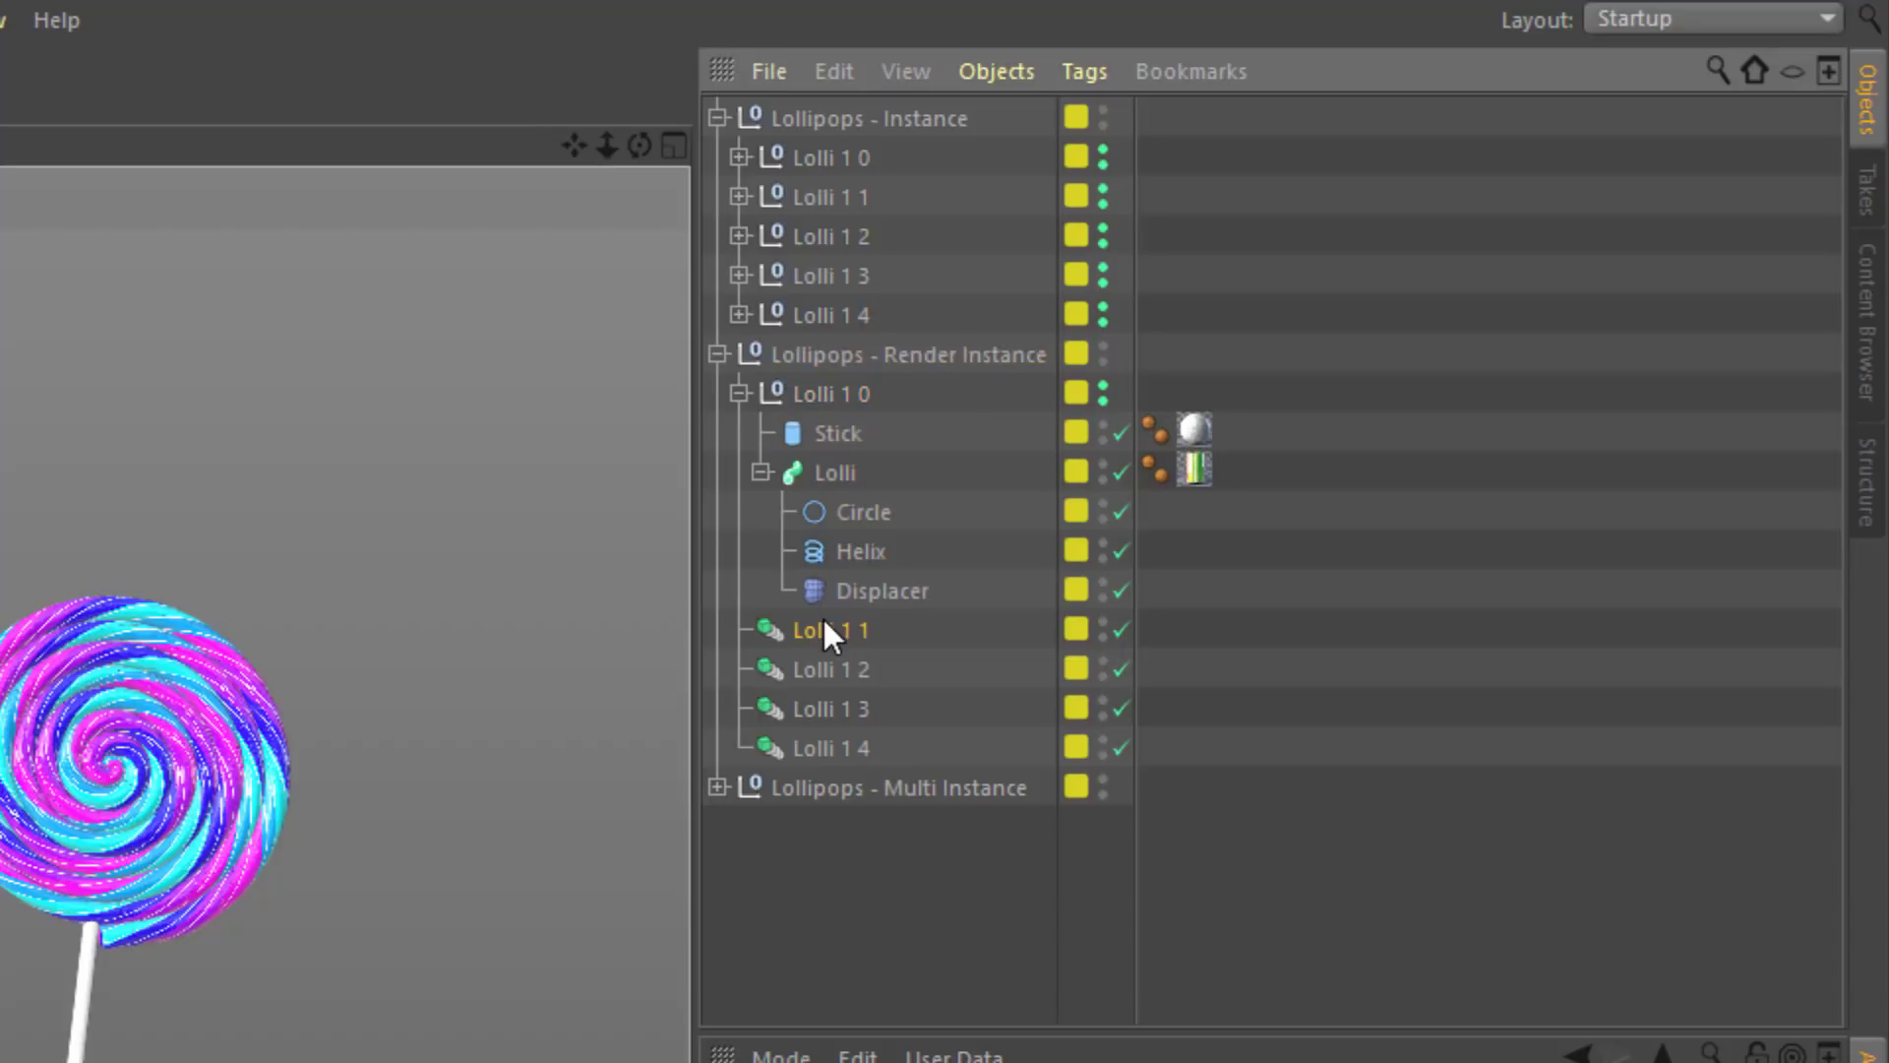
pyautogui.click(819, 670)
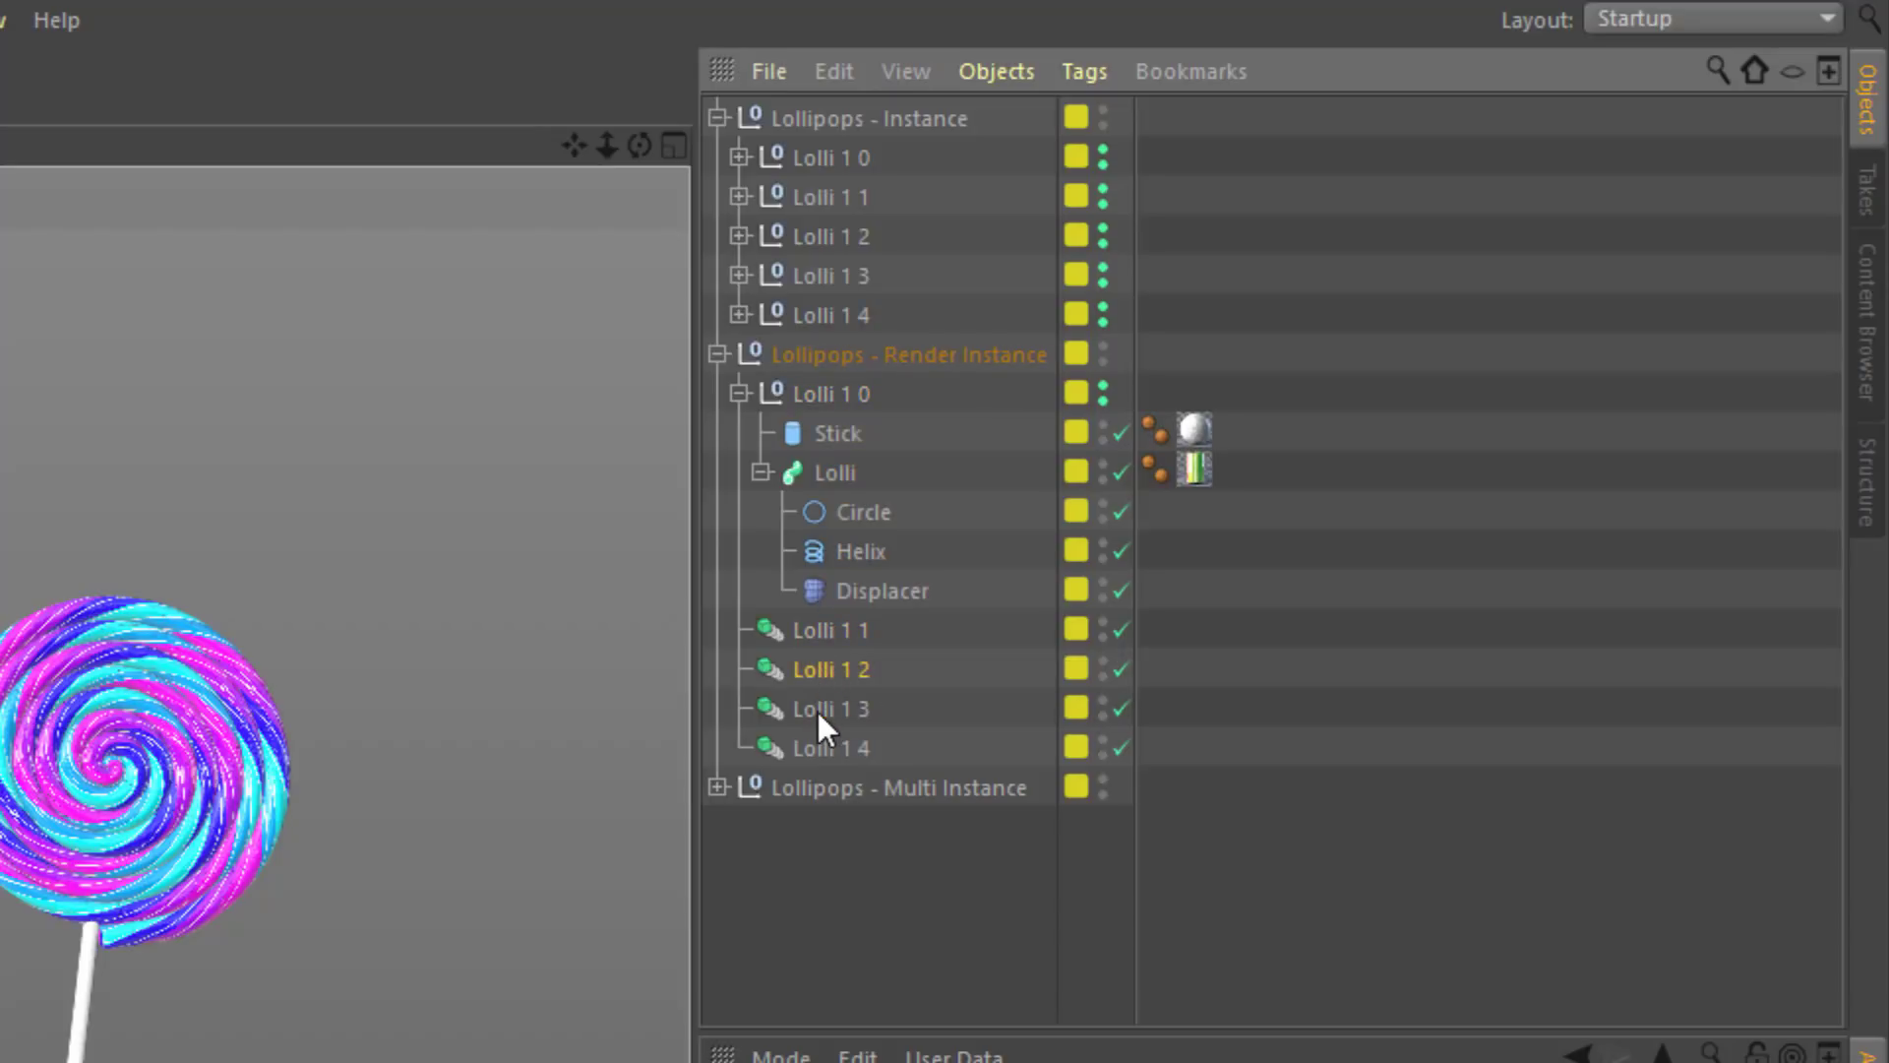
pyautogui.click(819, 751)
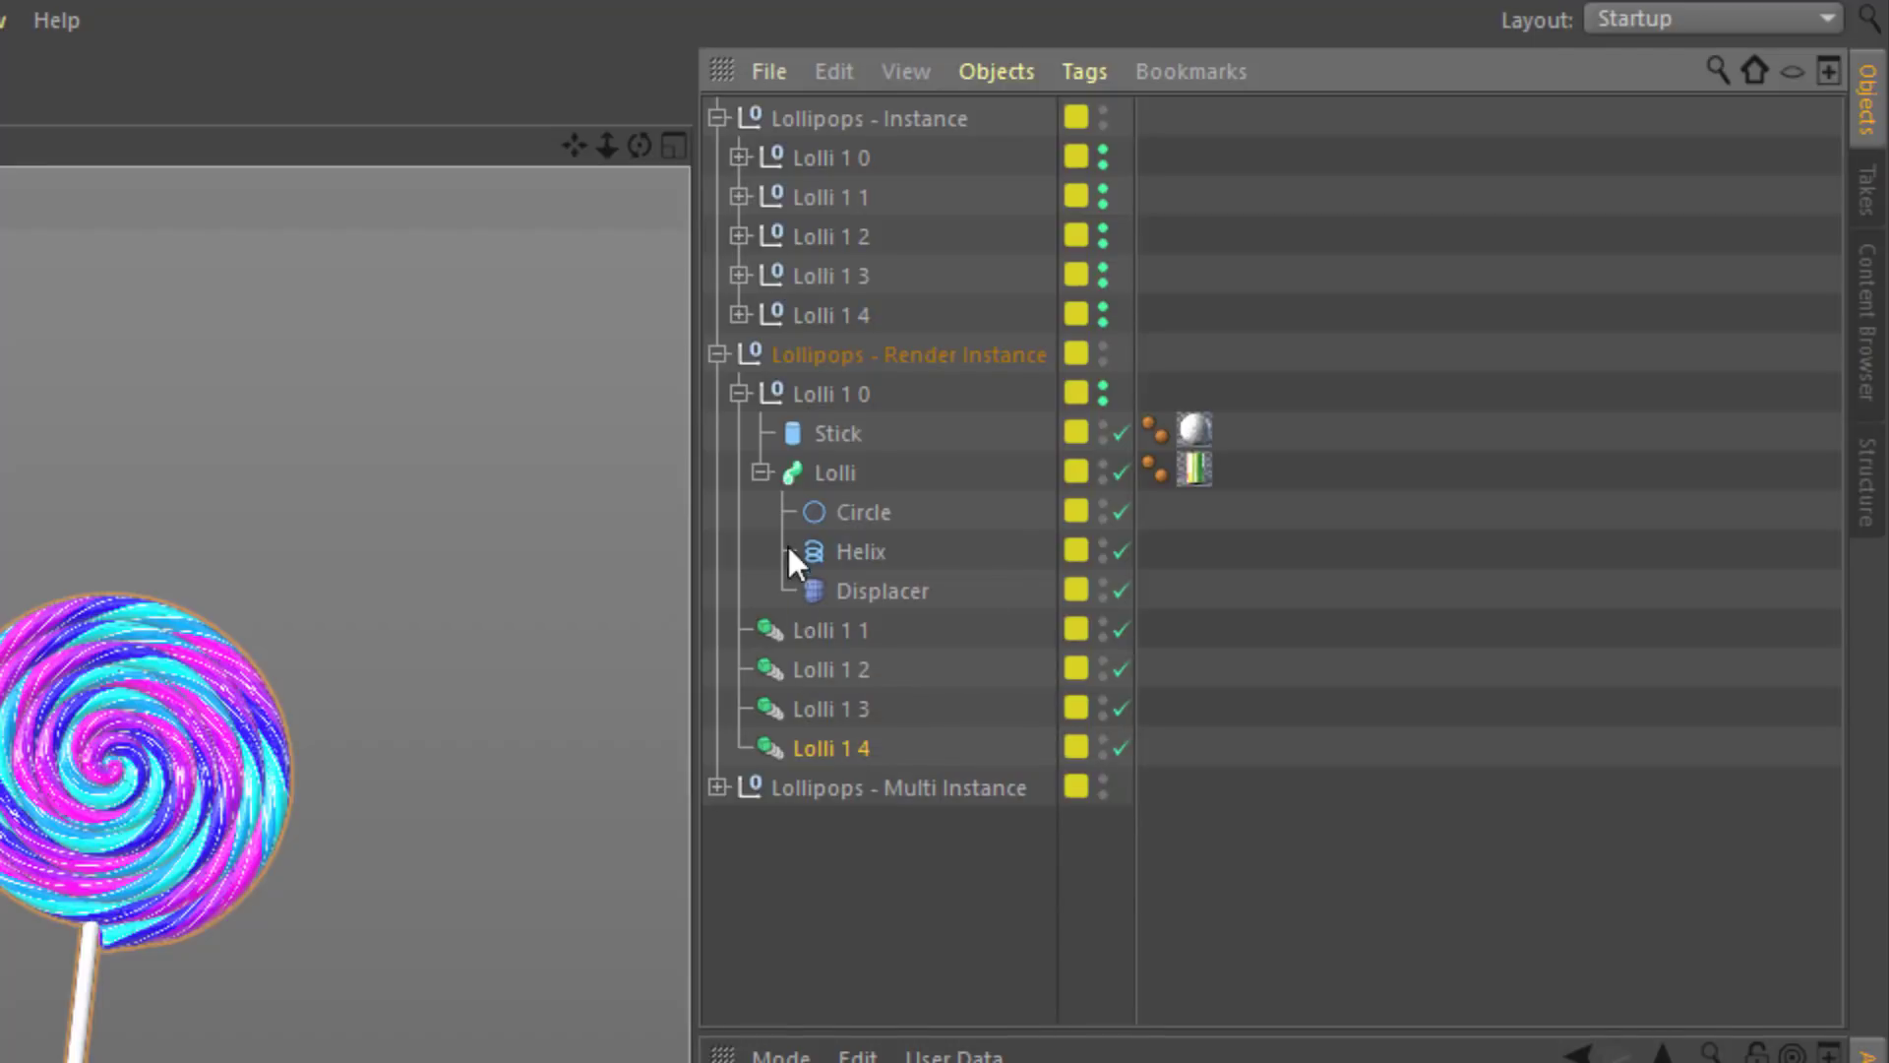
pyautogui.click(718, 354)
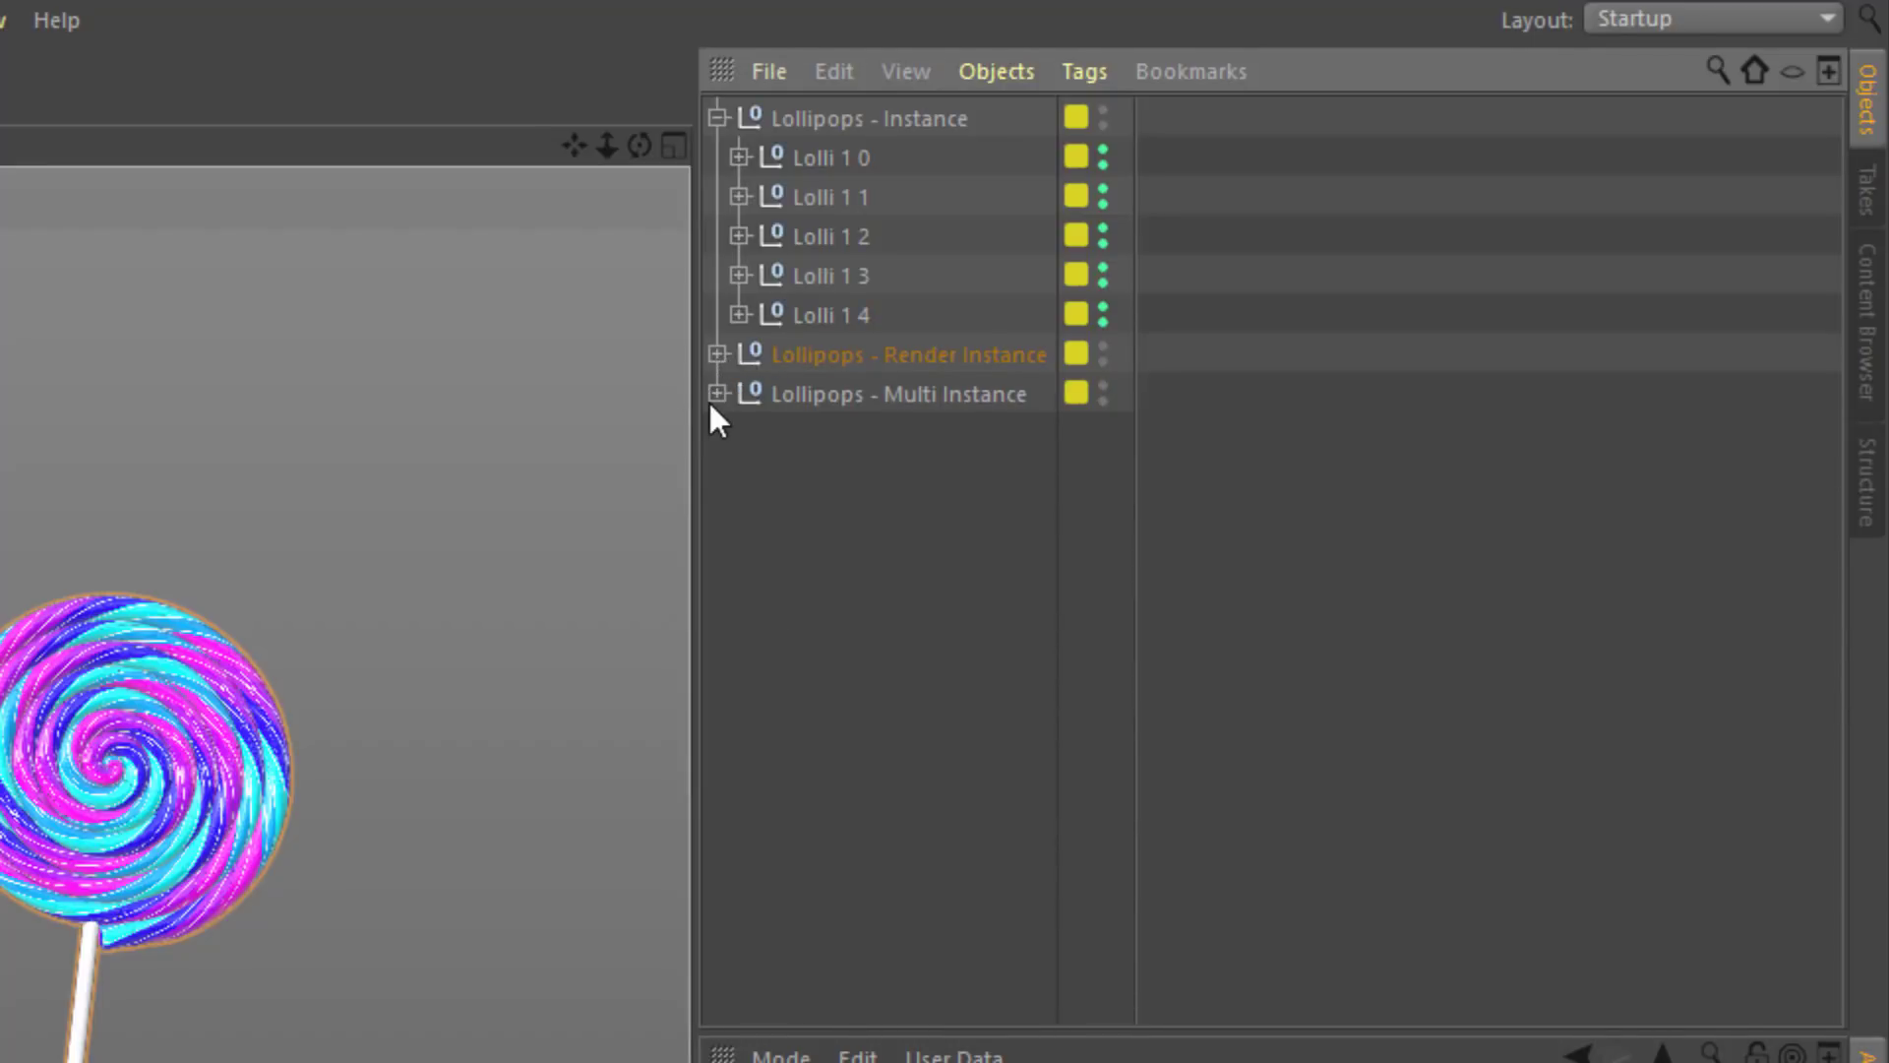
# Expand Lollipops - Multi Instance and its Null, then select the Null holding Lolli 1 0
pyautogui.click(717, 393)
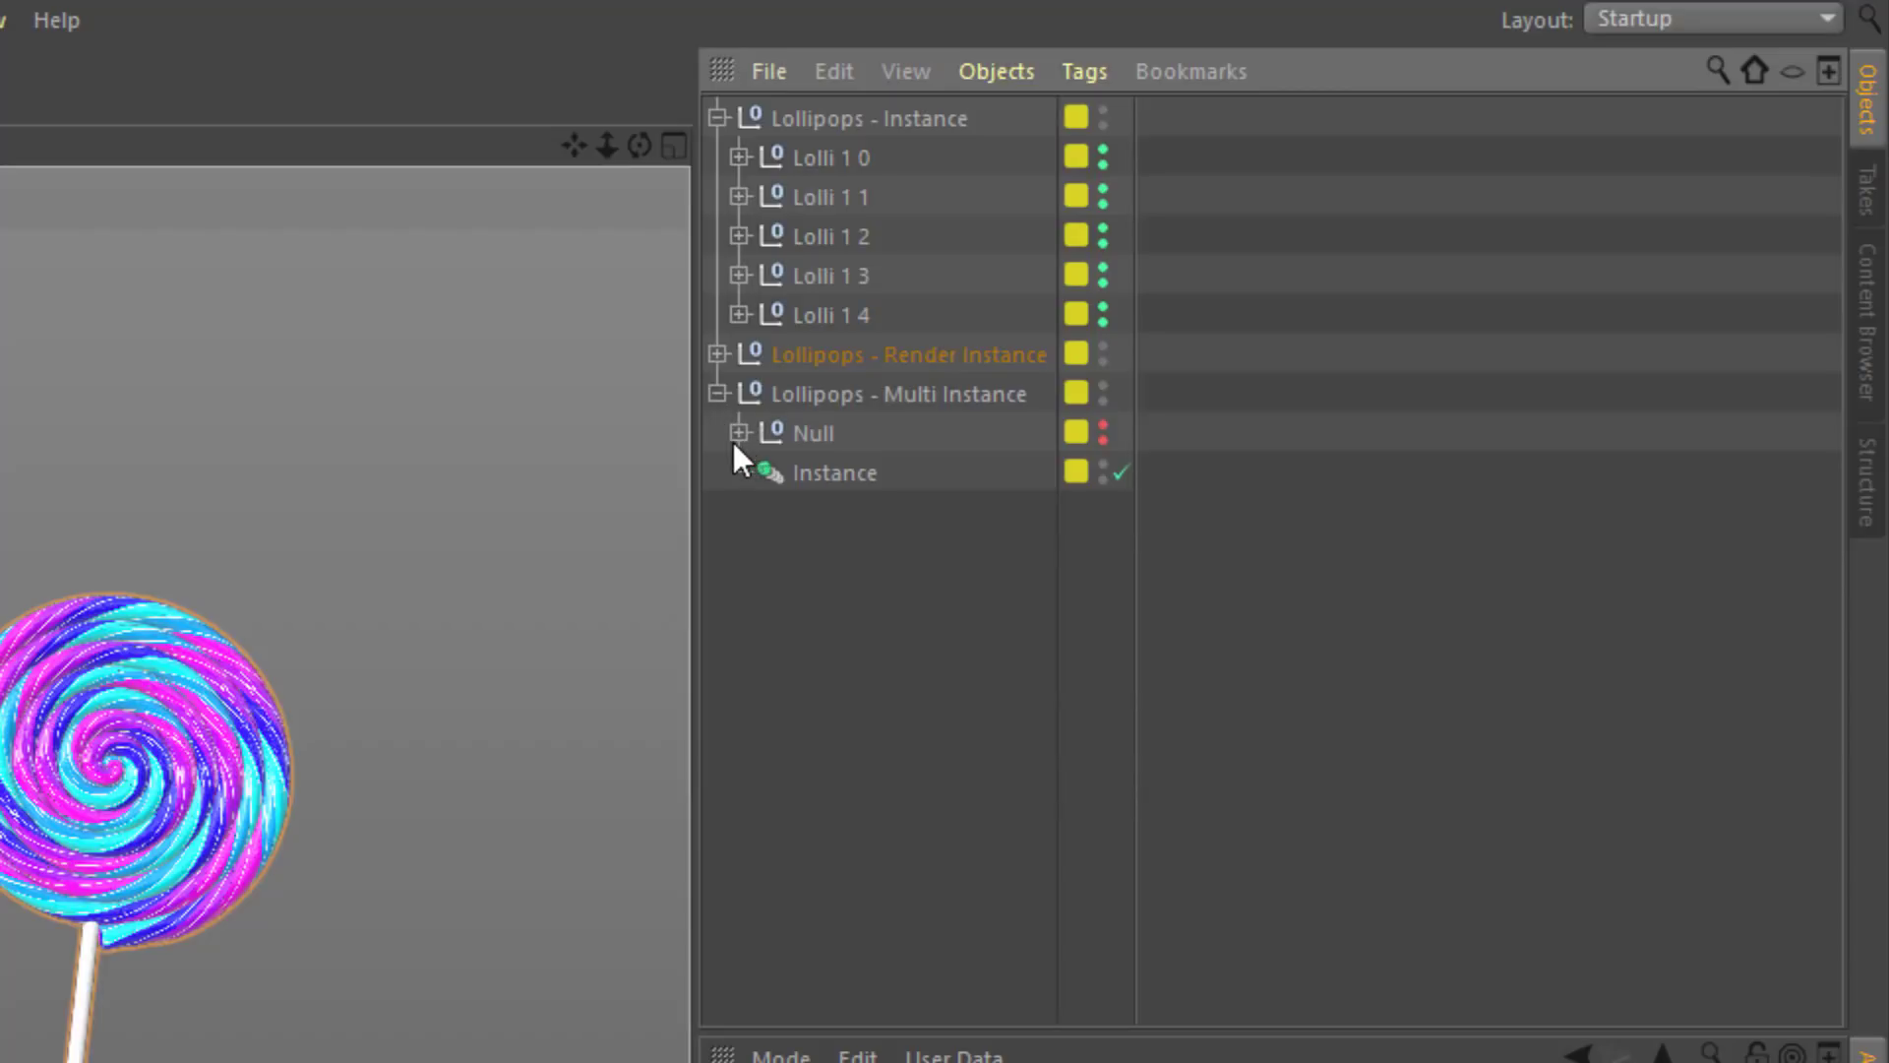
pyautogui.click(728, 431)
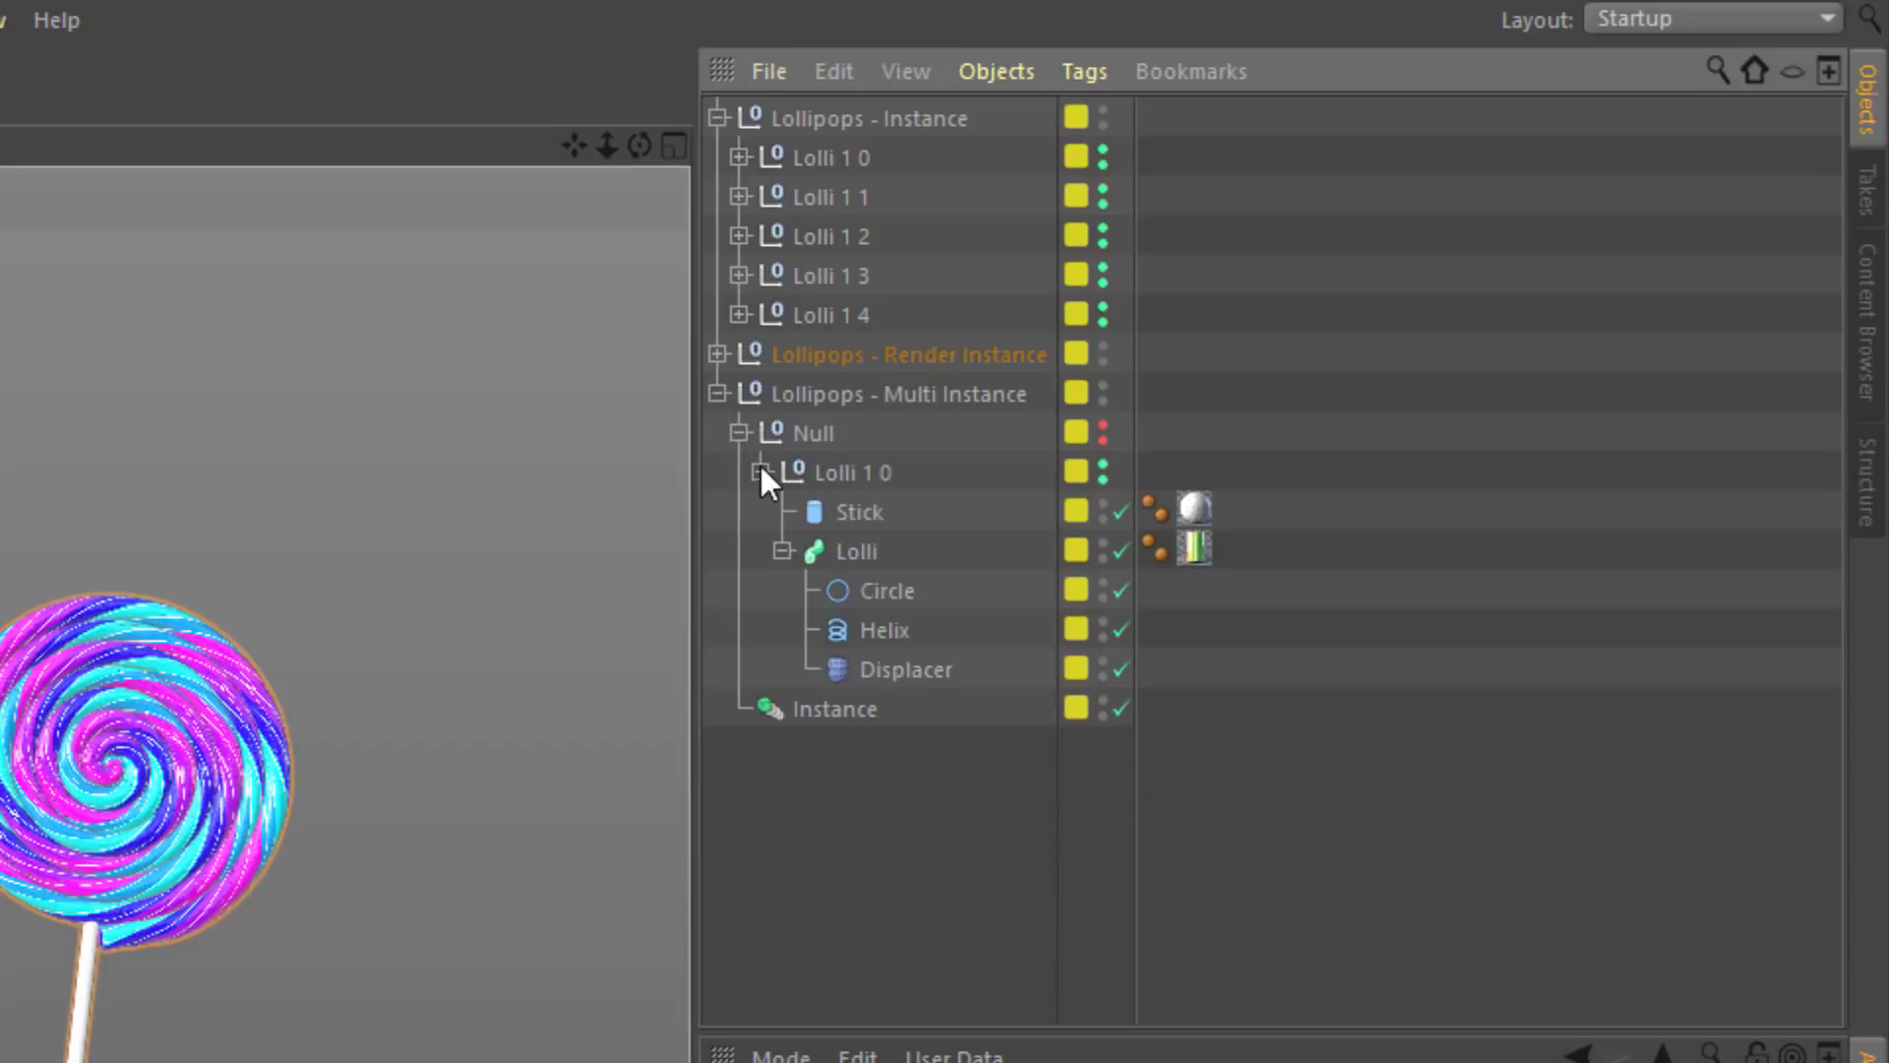
pyautogui.click(801, 435)
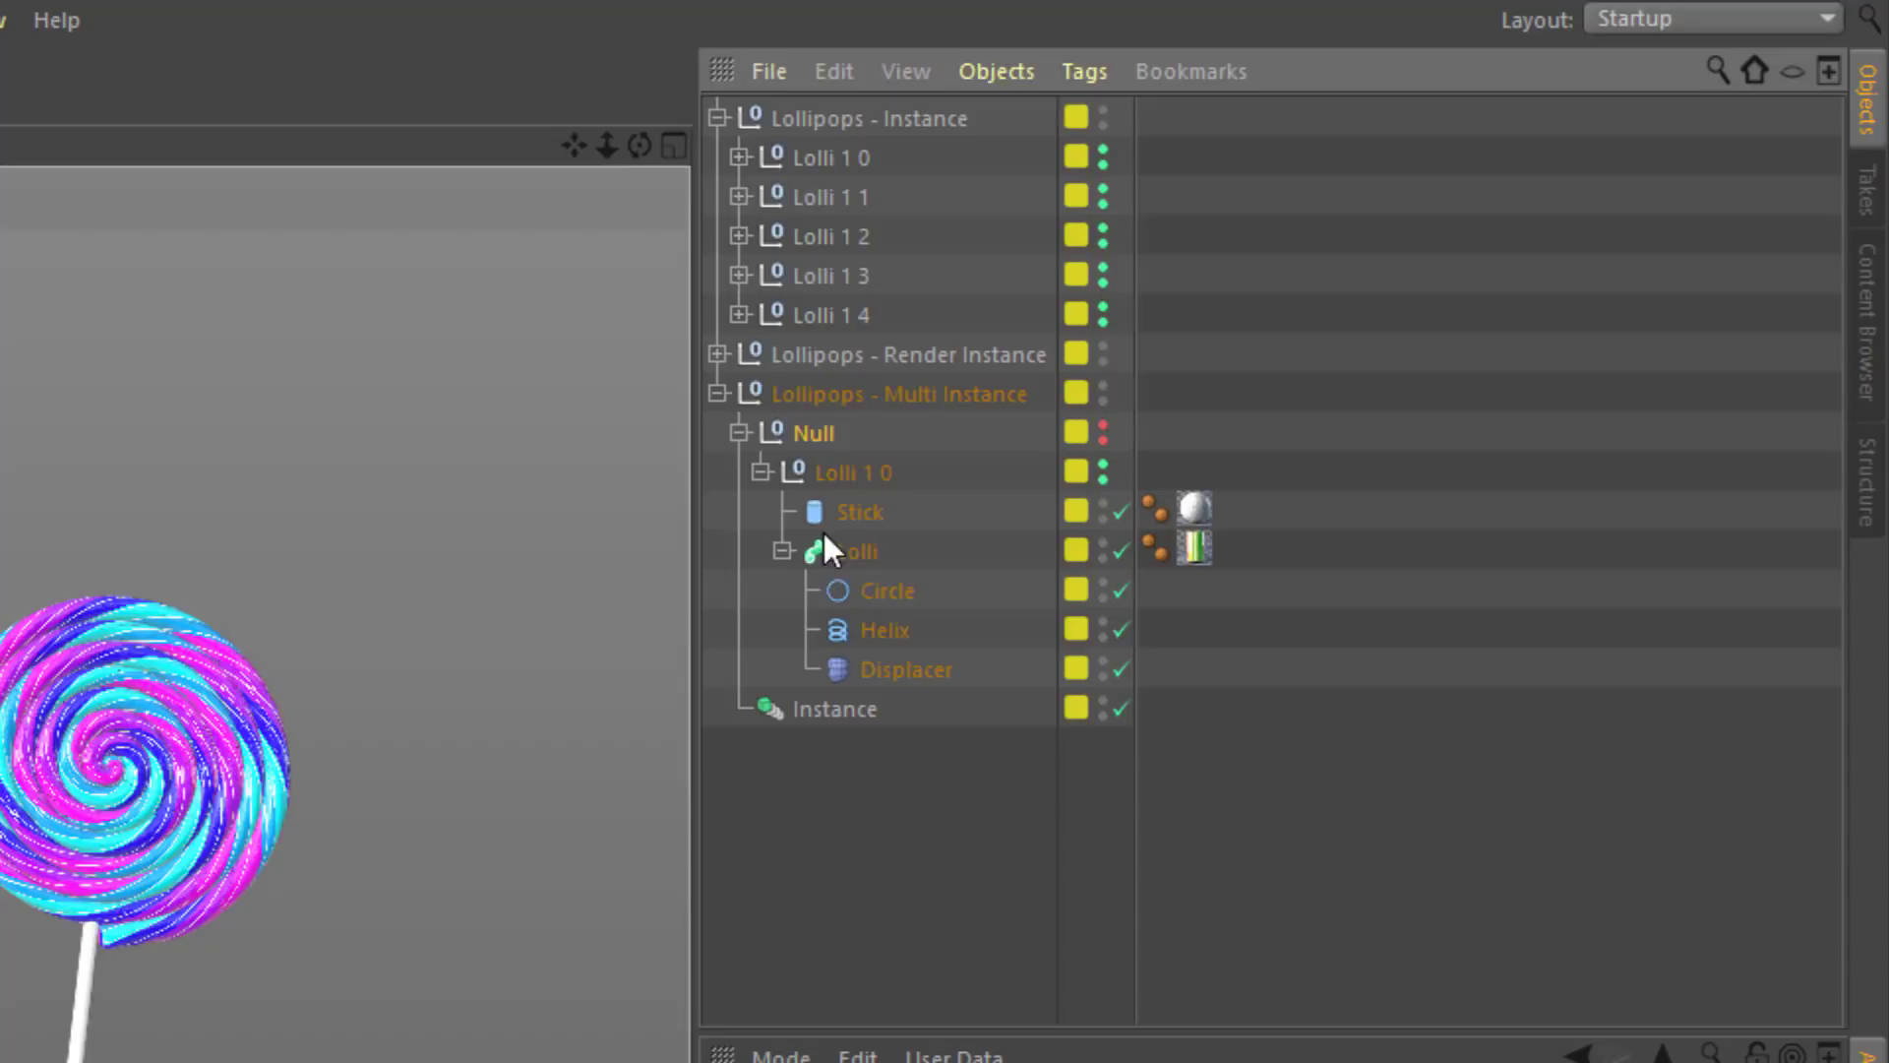
# Select the Multi Instance group's Instance object to view its Lolli 1 0 reference settings
pyautogui.click(839, 707)
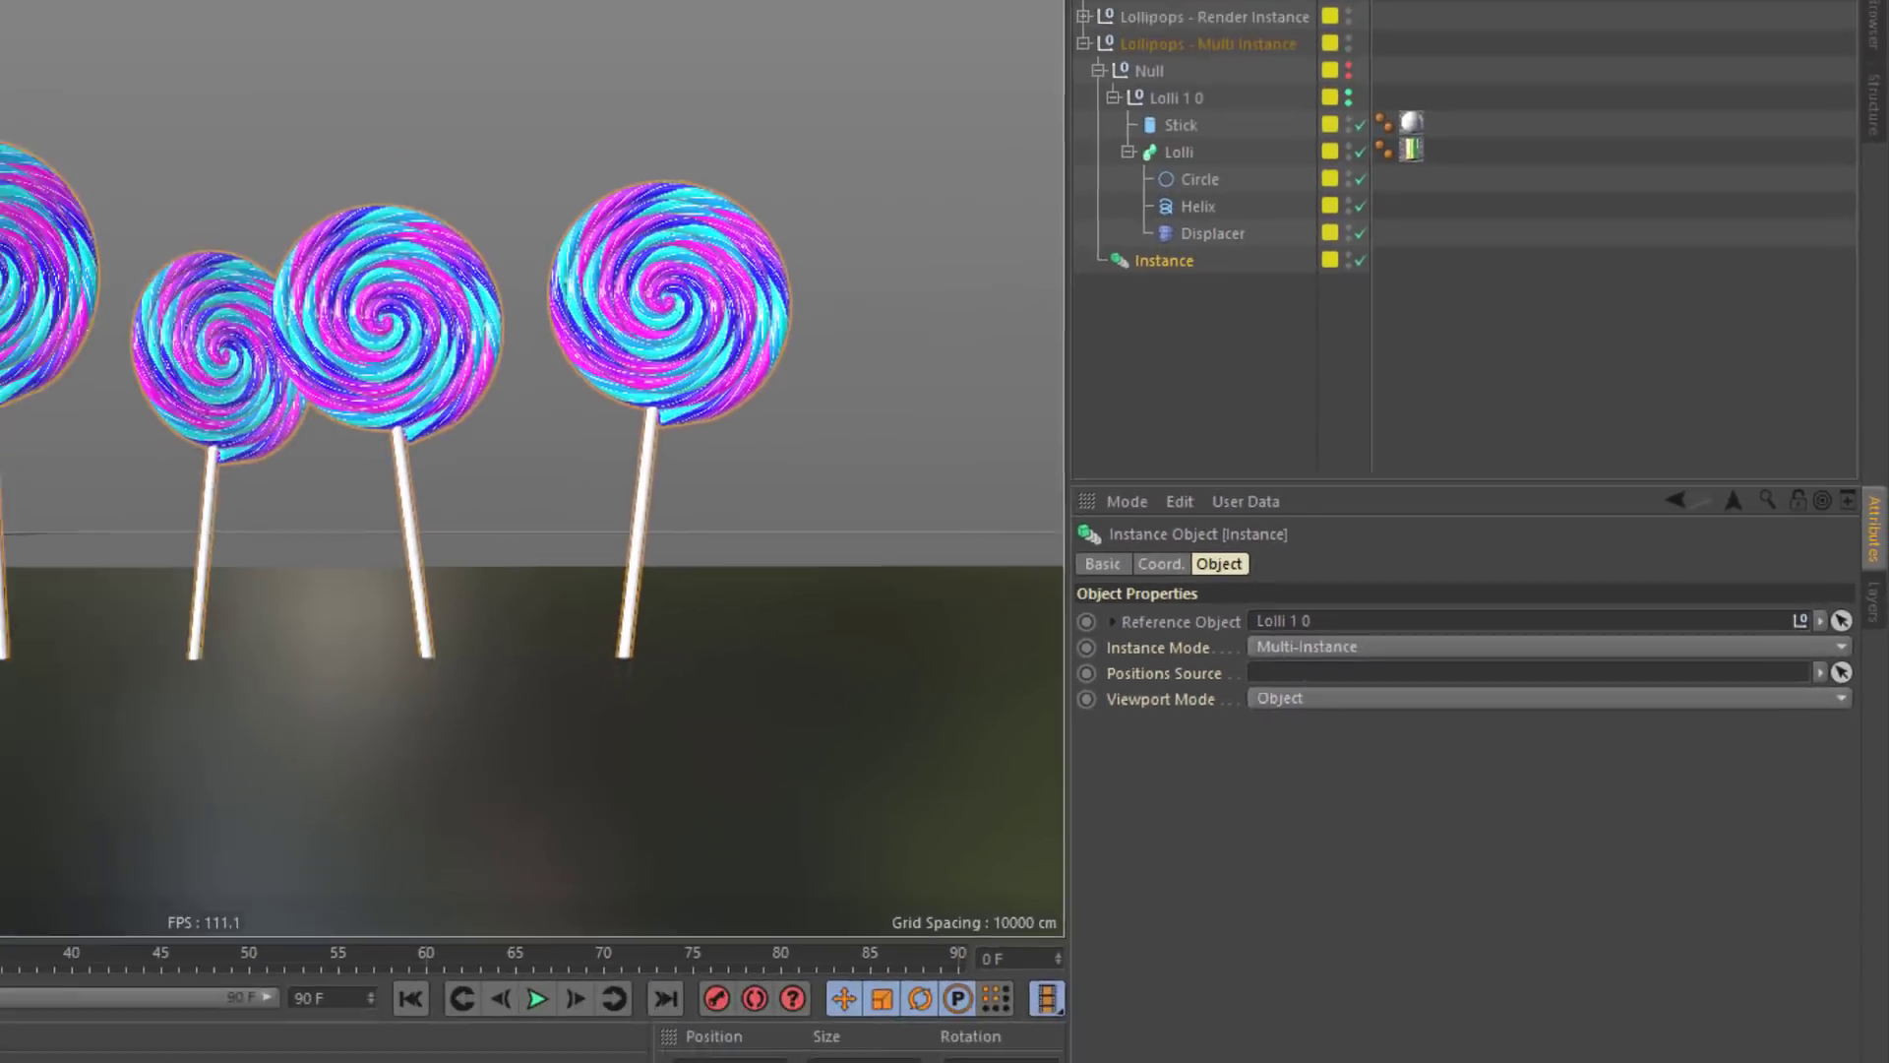
# Add a Matrix object as the Instance's Positions Source and frame the resulting lollipop field
pyautogui.click(656, 33)
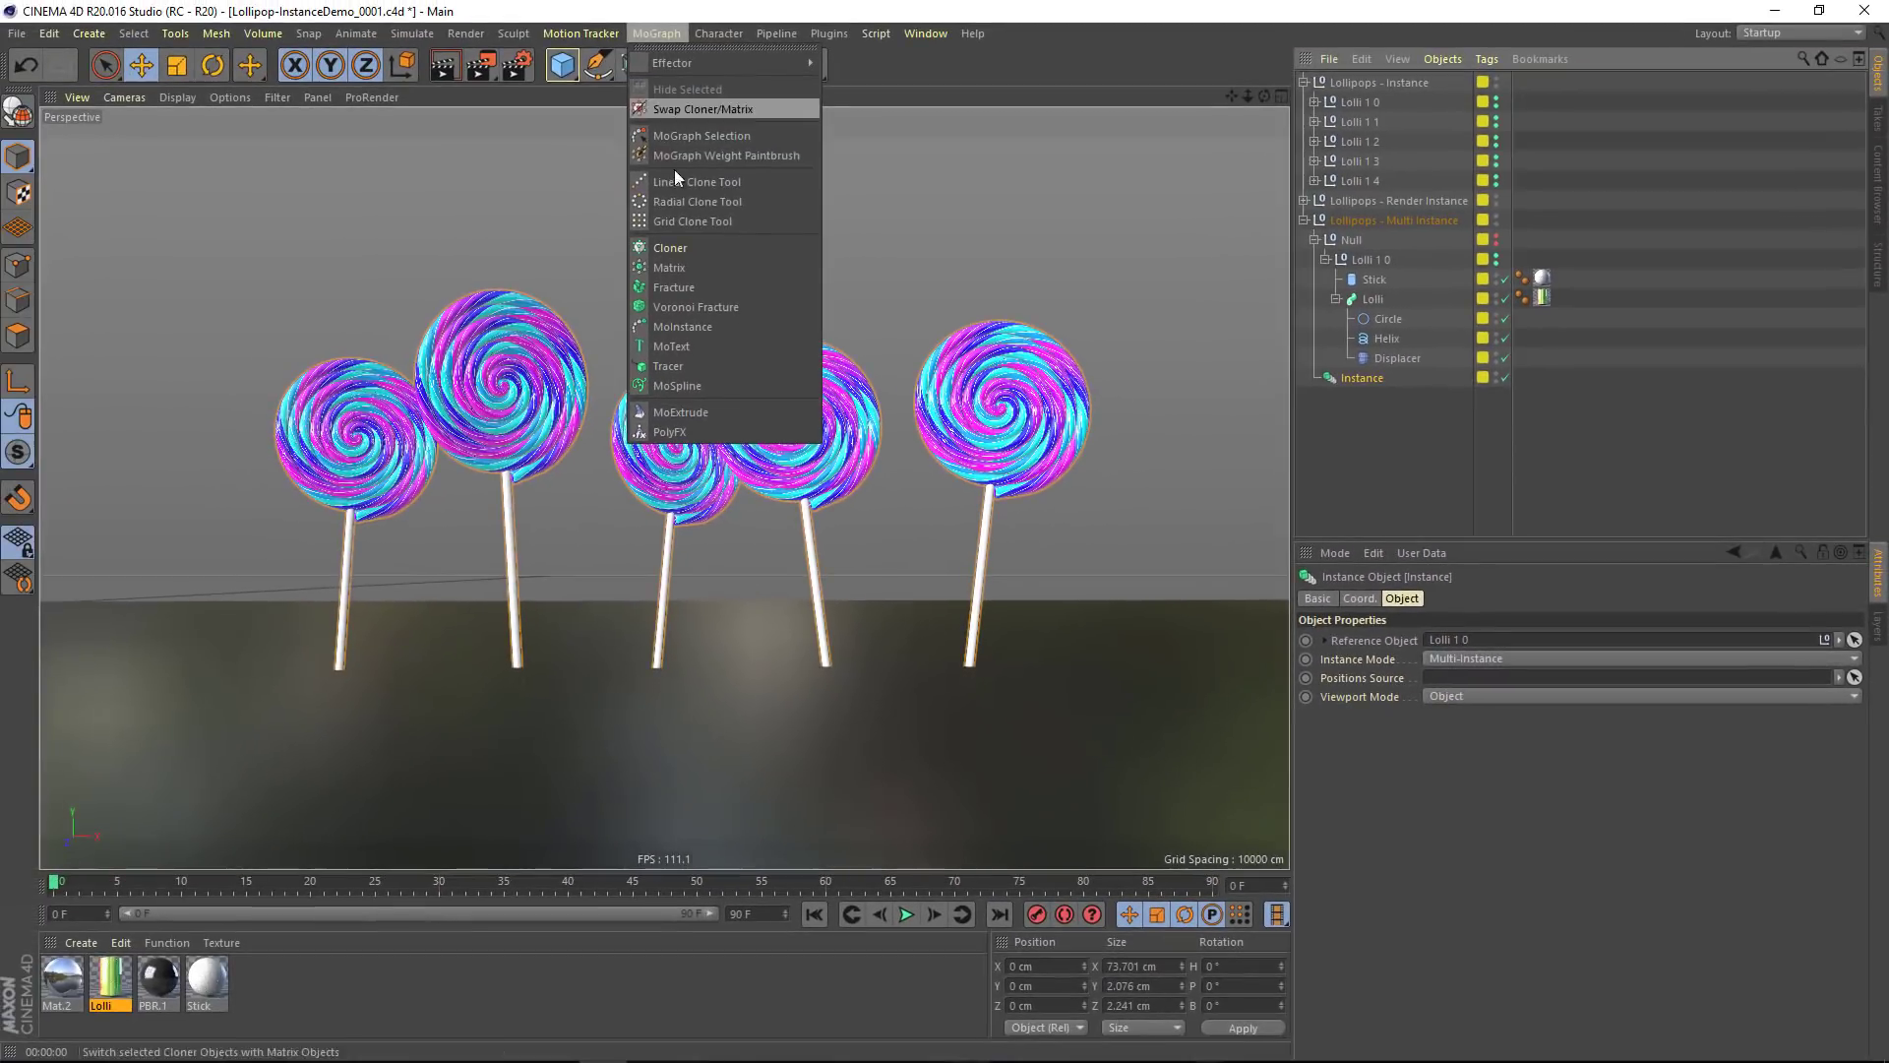
pyautogui.click(679, 264)
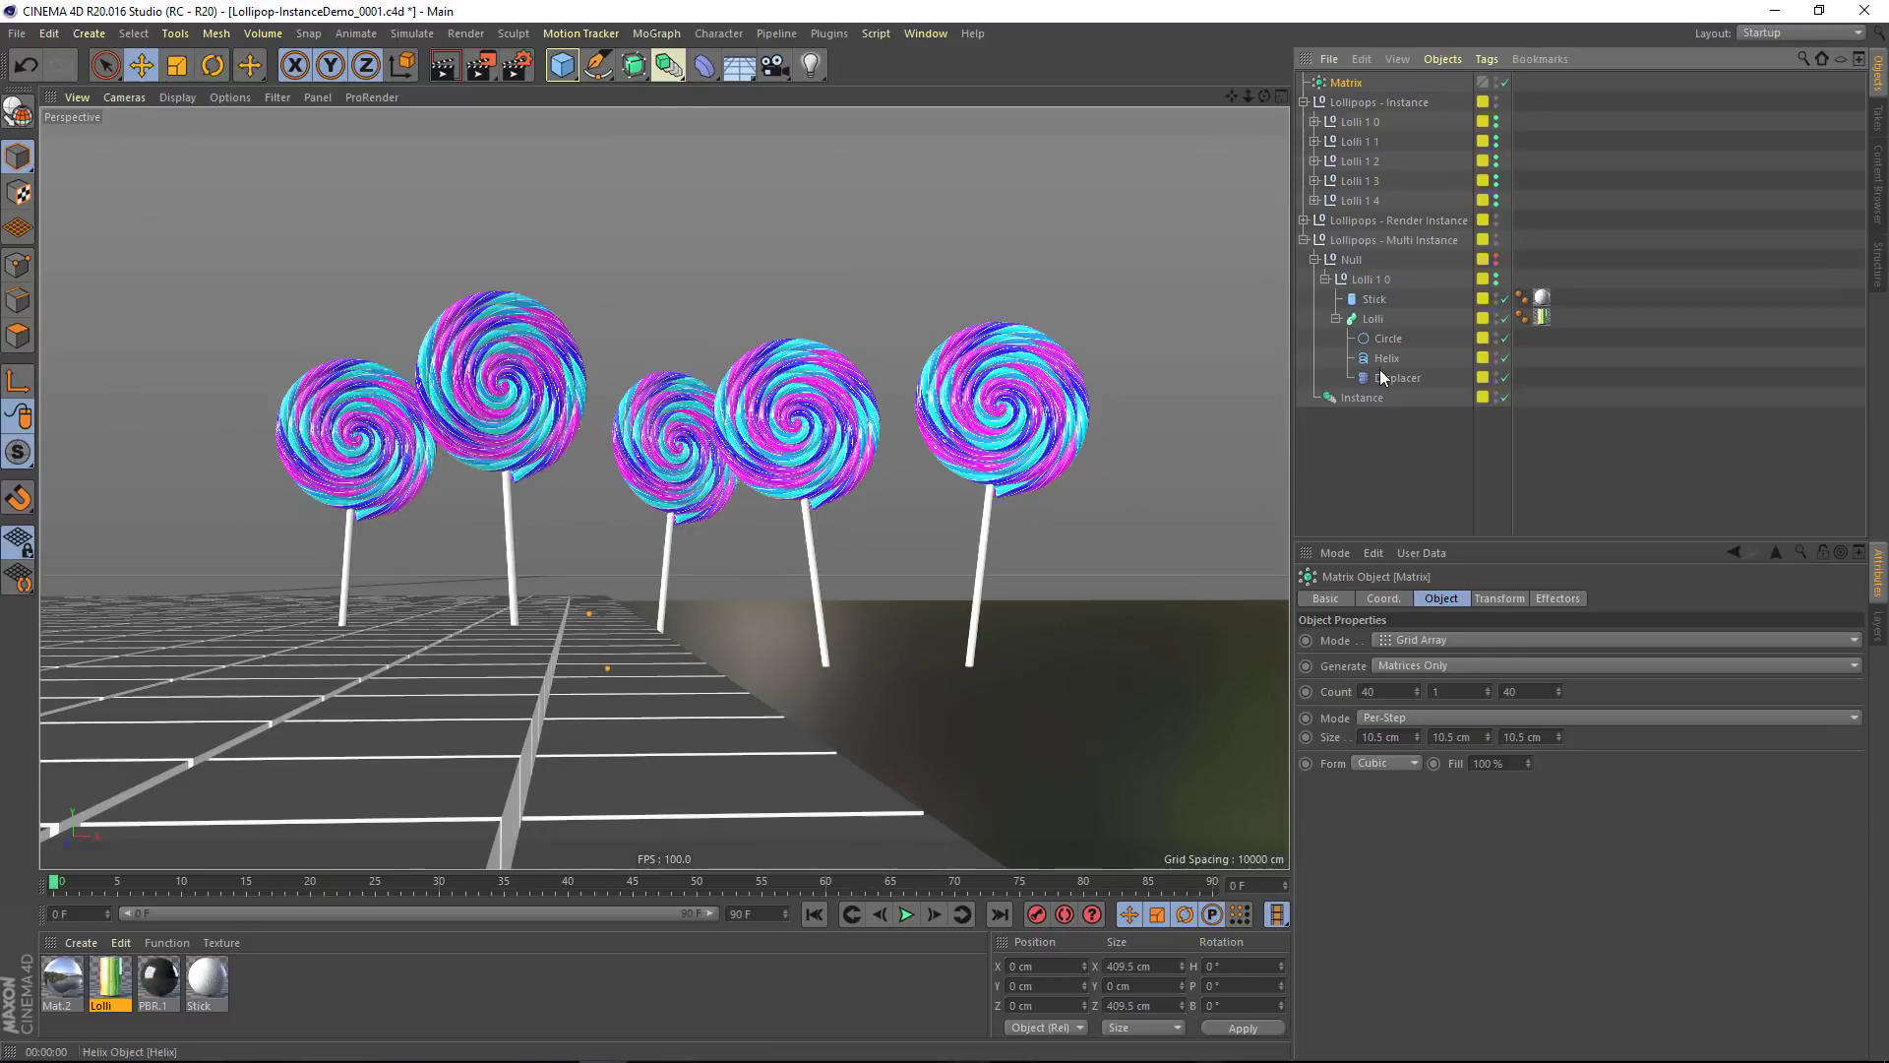
pyautogui.moveTo(1346, 83); pyautogui.dragTo(1502, 679)
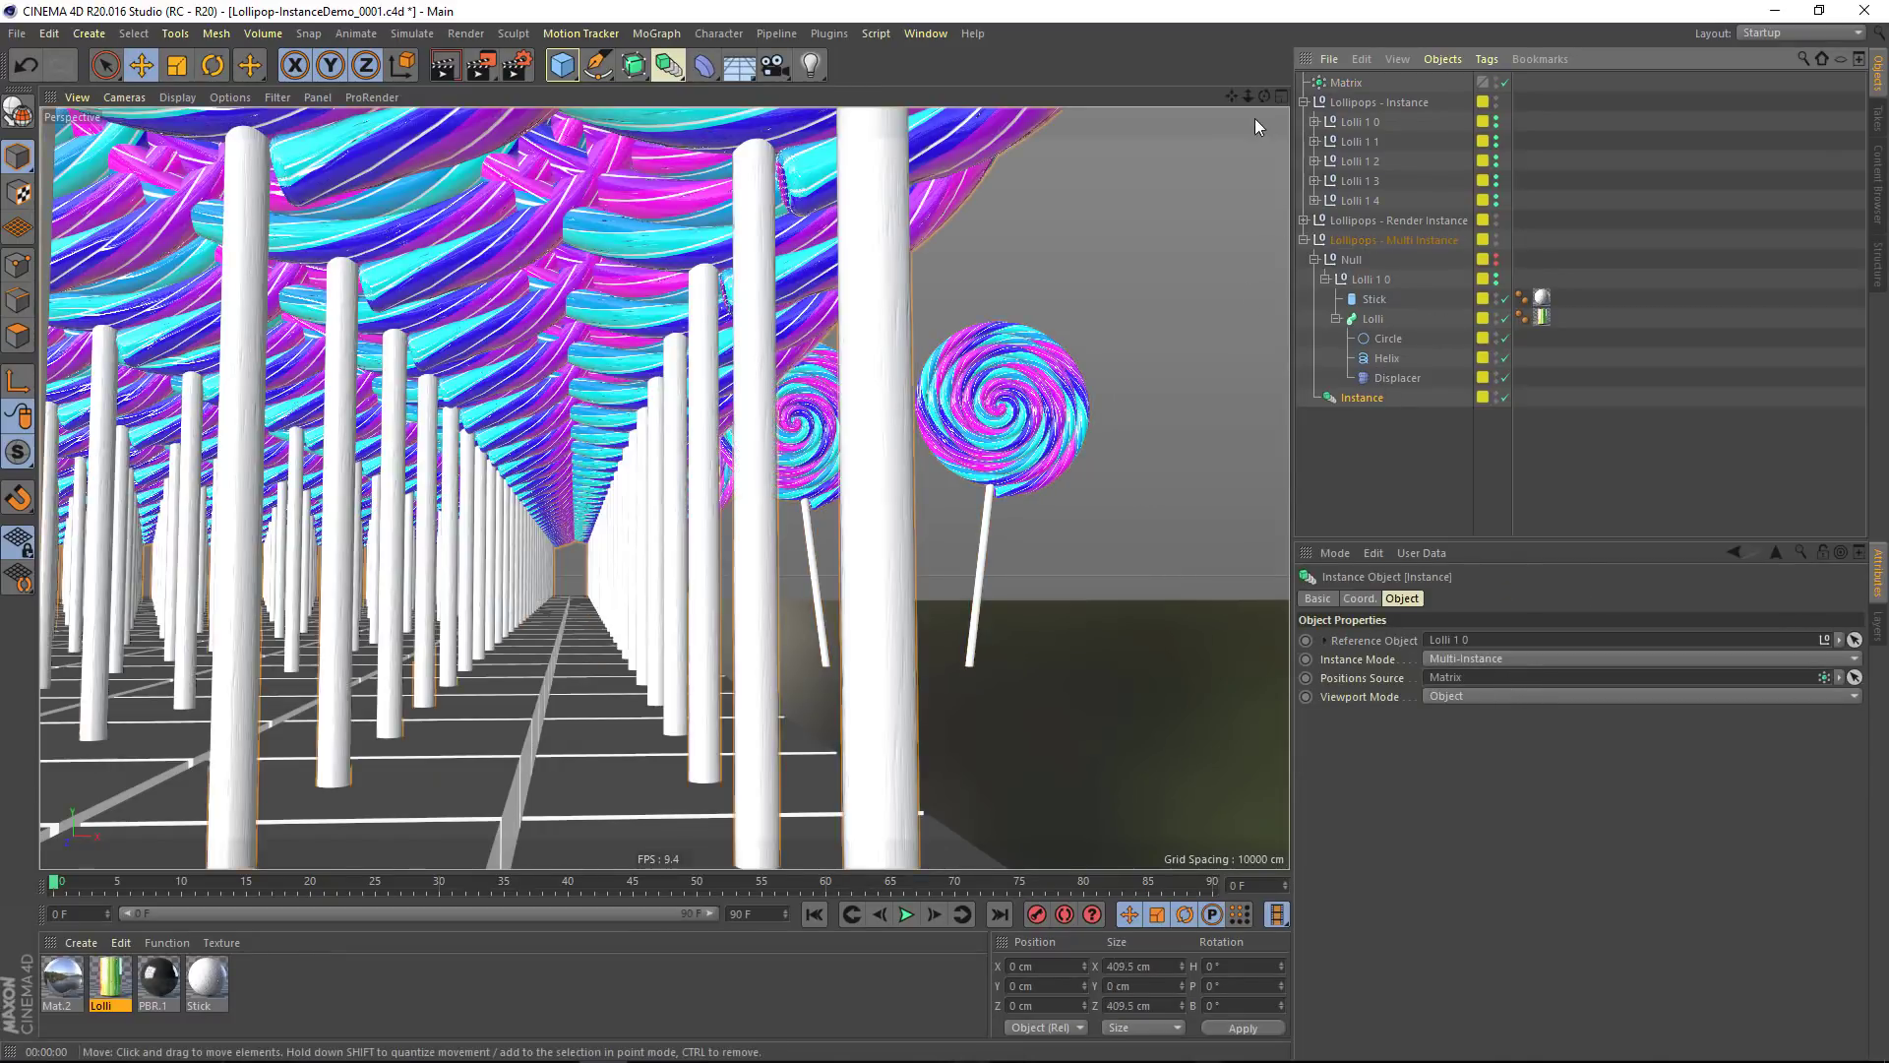
pyautogui.moveTo(1232, 99); pyautogui.dragTo(1232, 128)
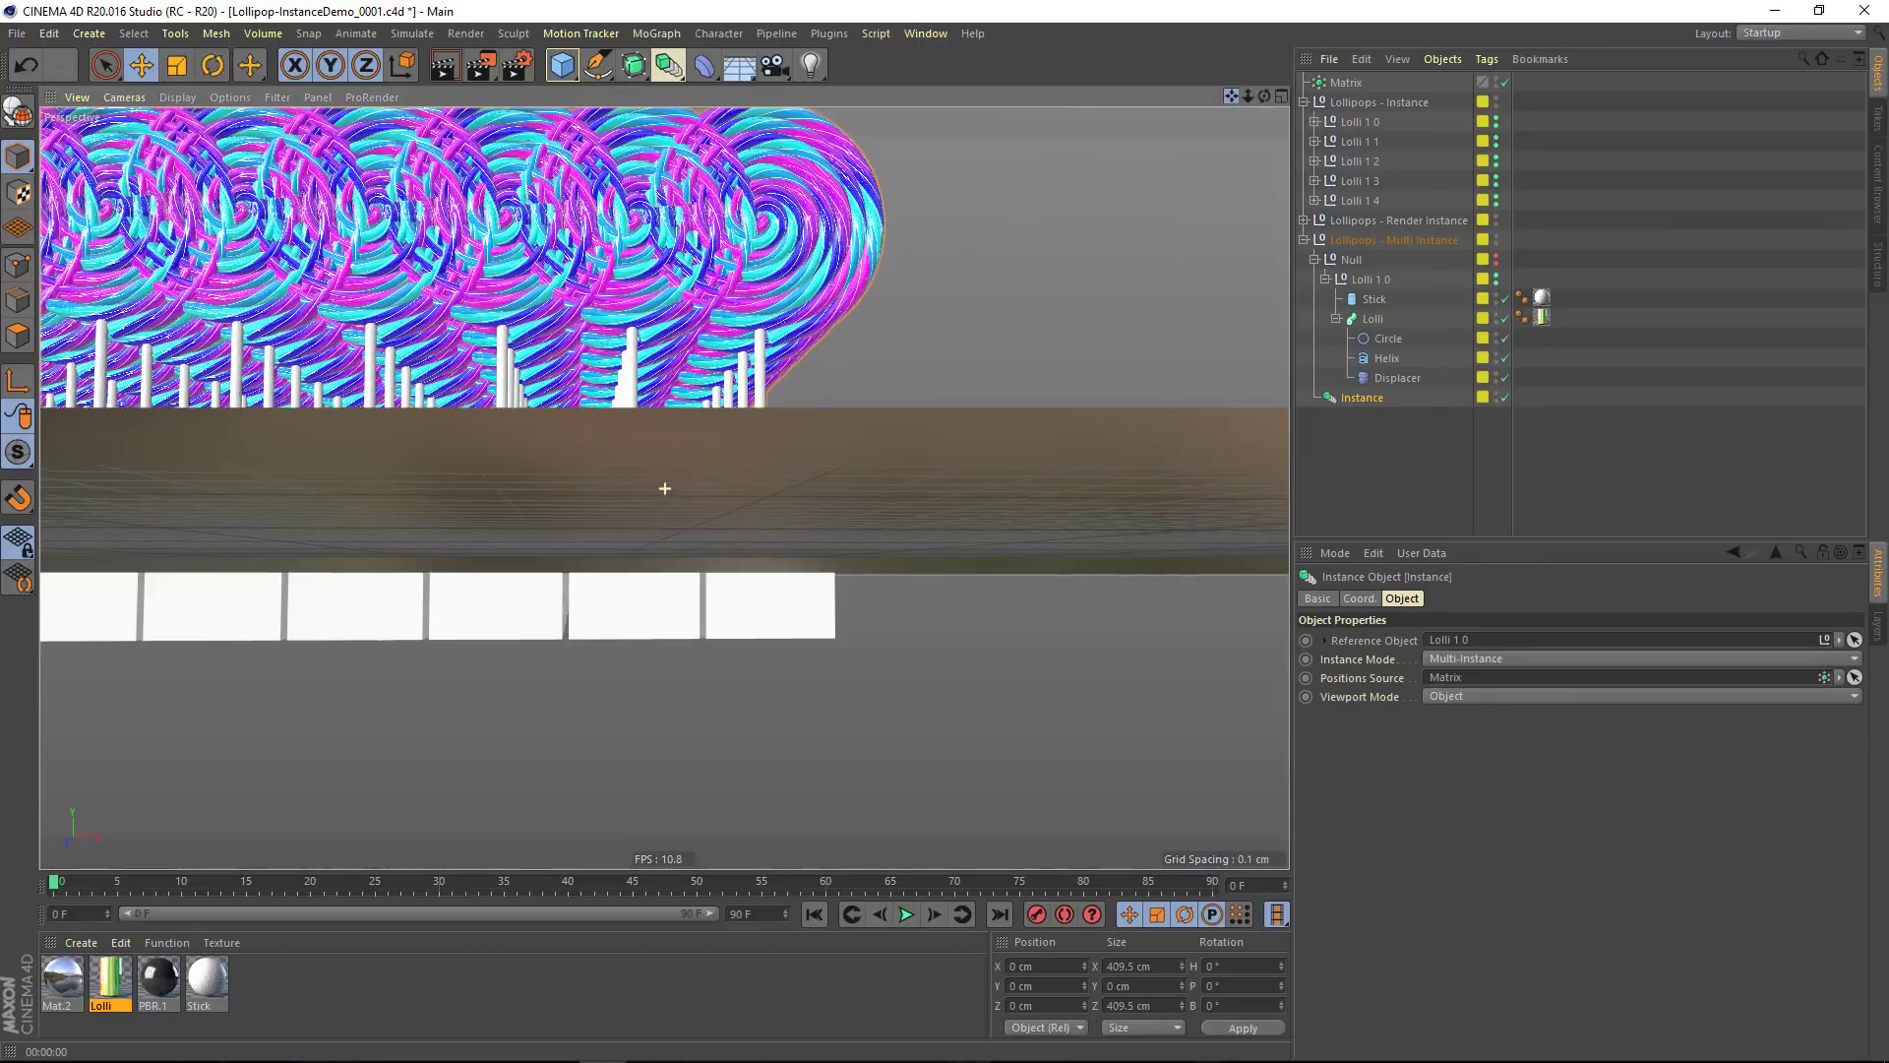
pyautogui.moveTo(665, 488); pyautogui.dragTo(1018, 155)
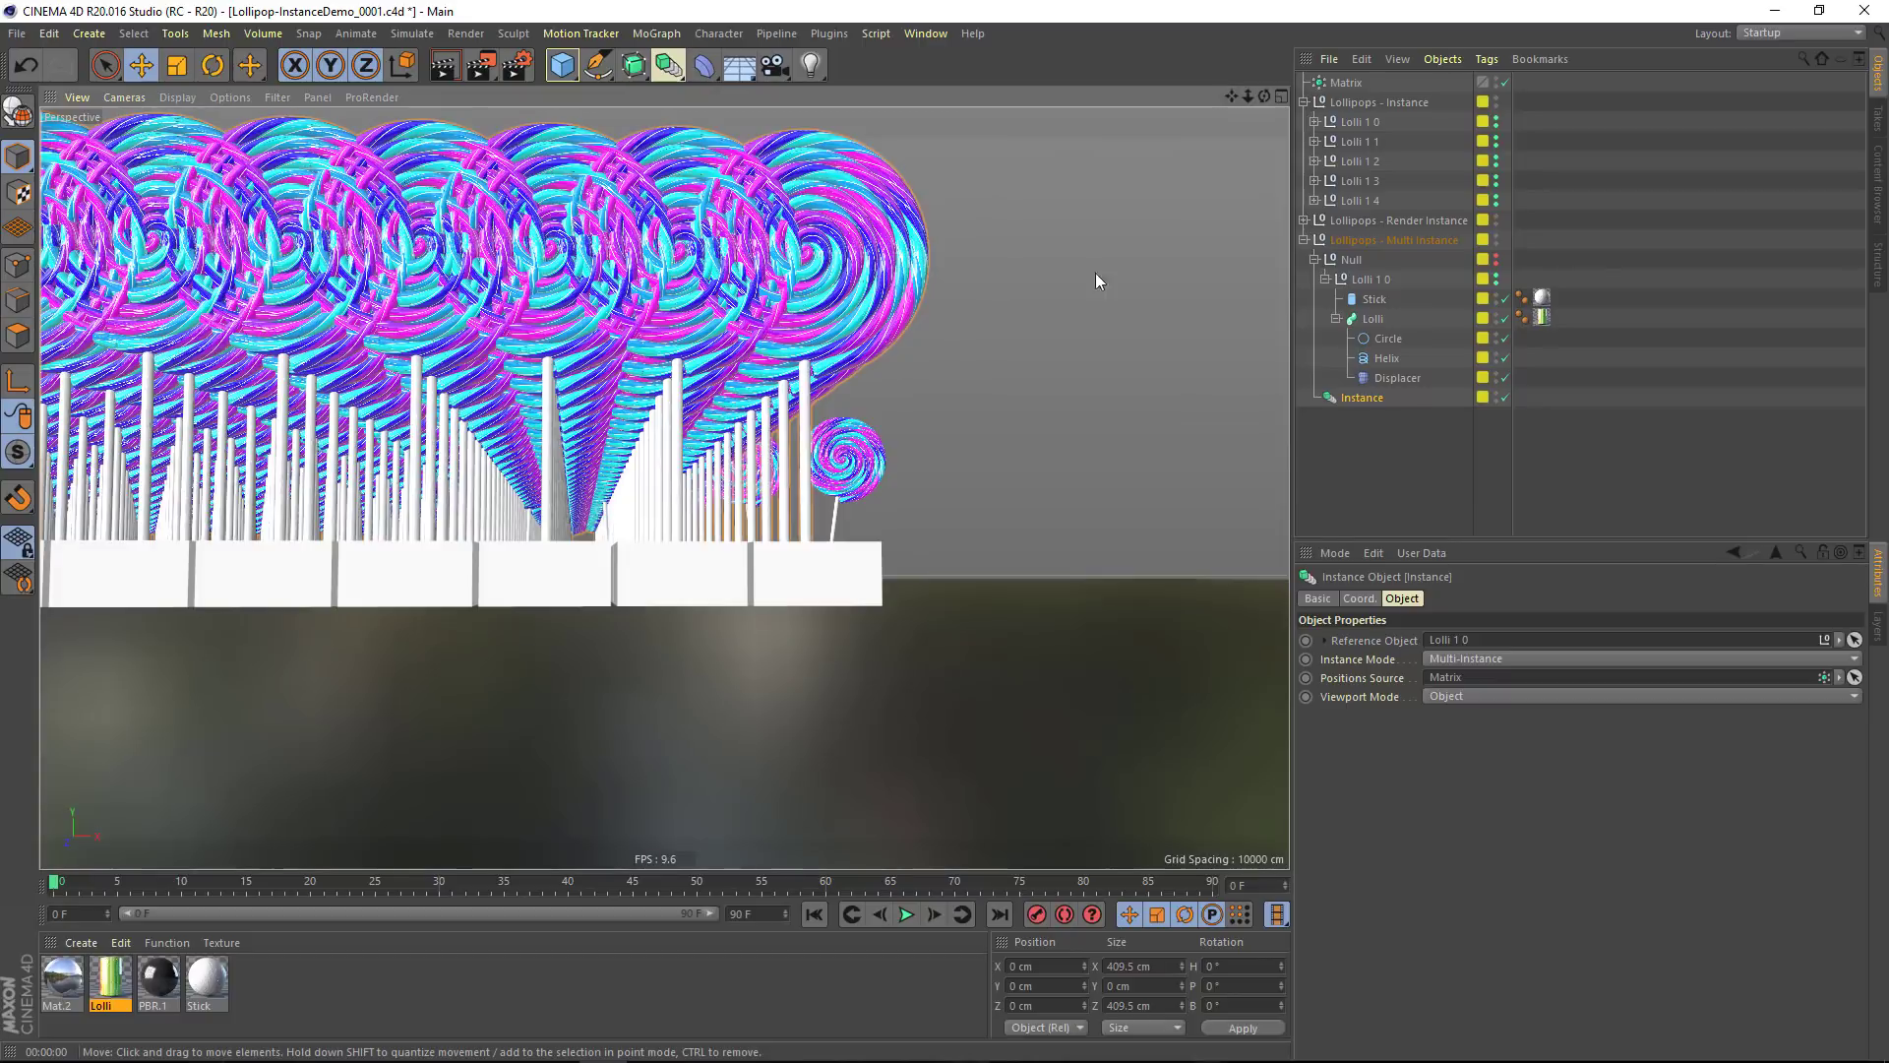
# Switch the Instance's viewport mode to Points, then back to Object
pyautogui.click(1466, 701)
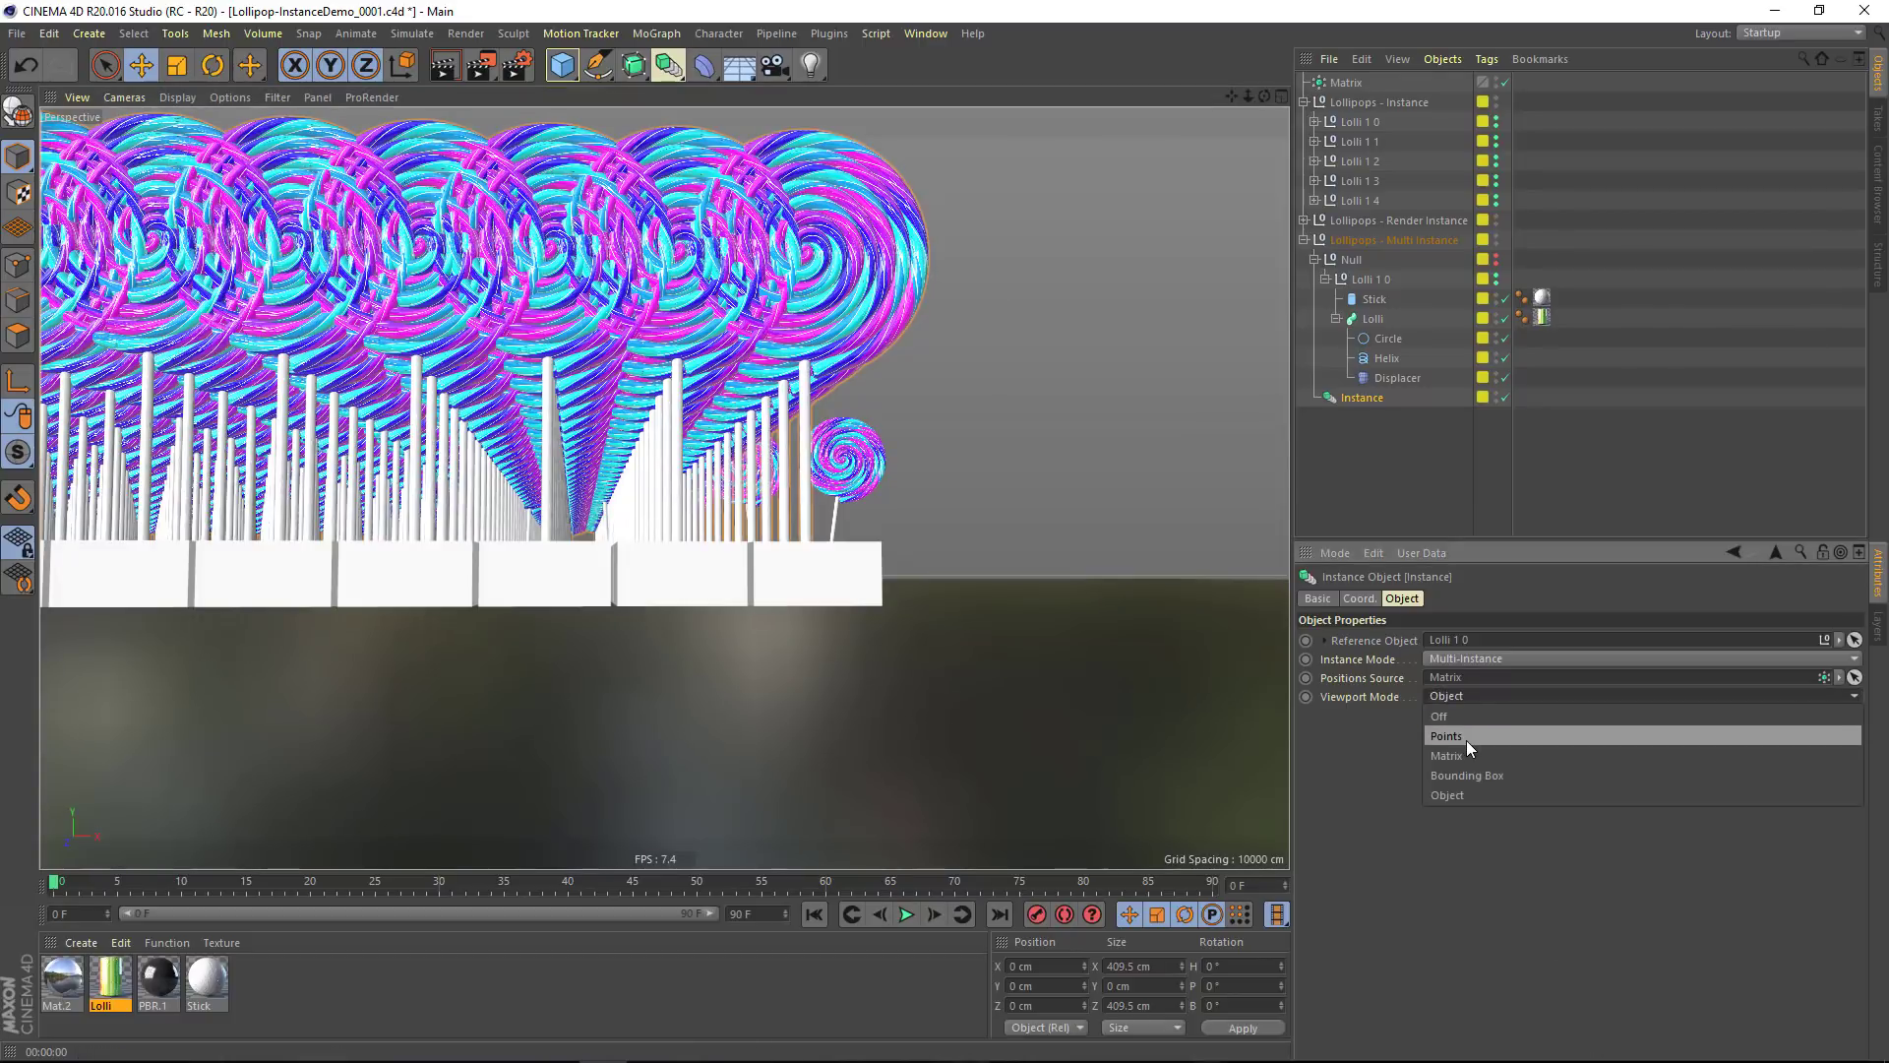
pyautogui.click(1466, 740)
pyautogui.click(1458, 696)
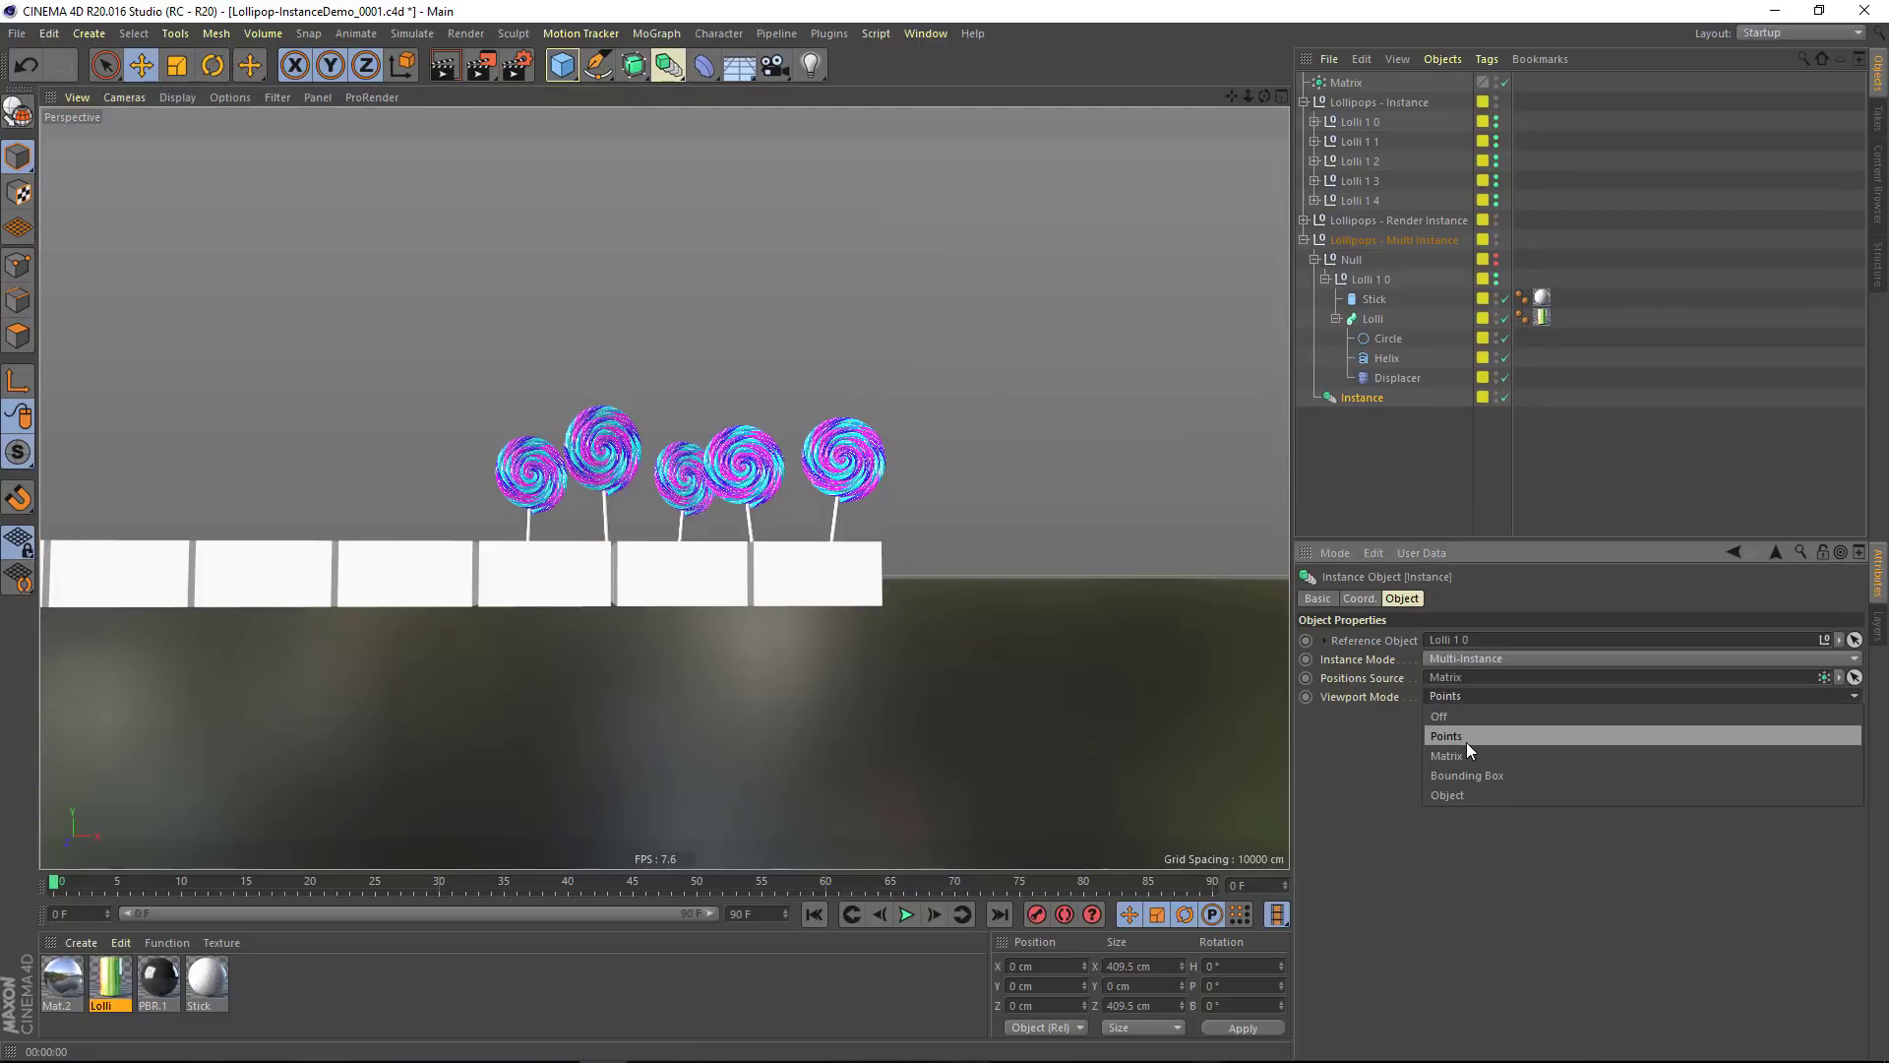
pyautogui.click(1466, 793)
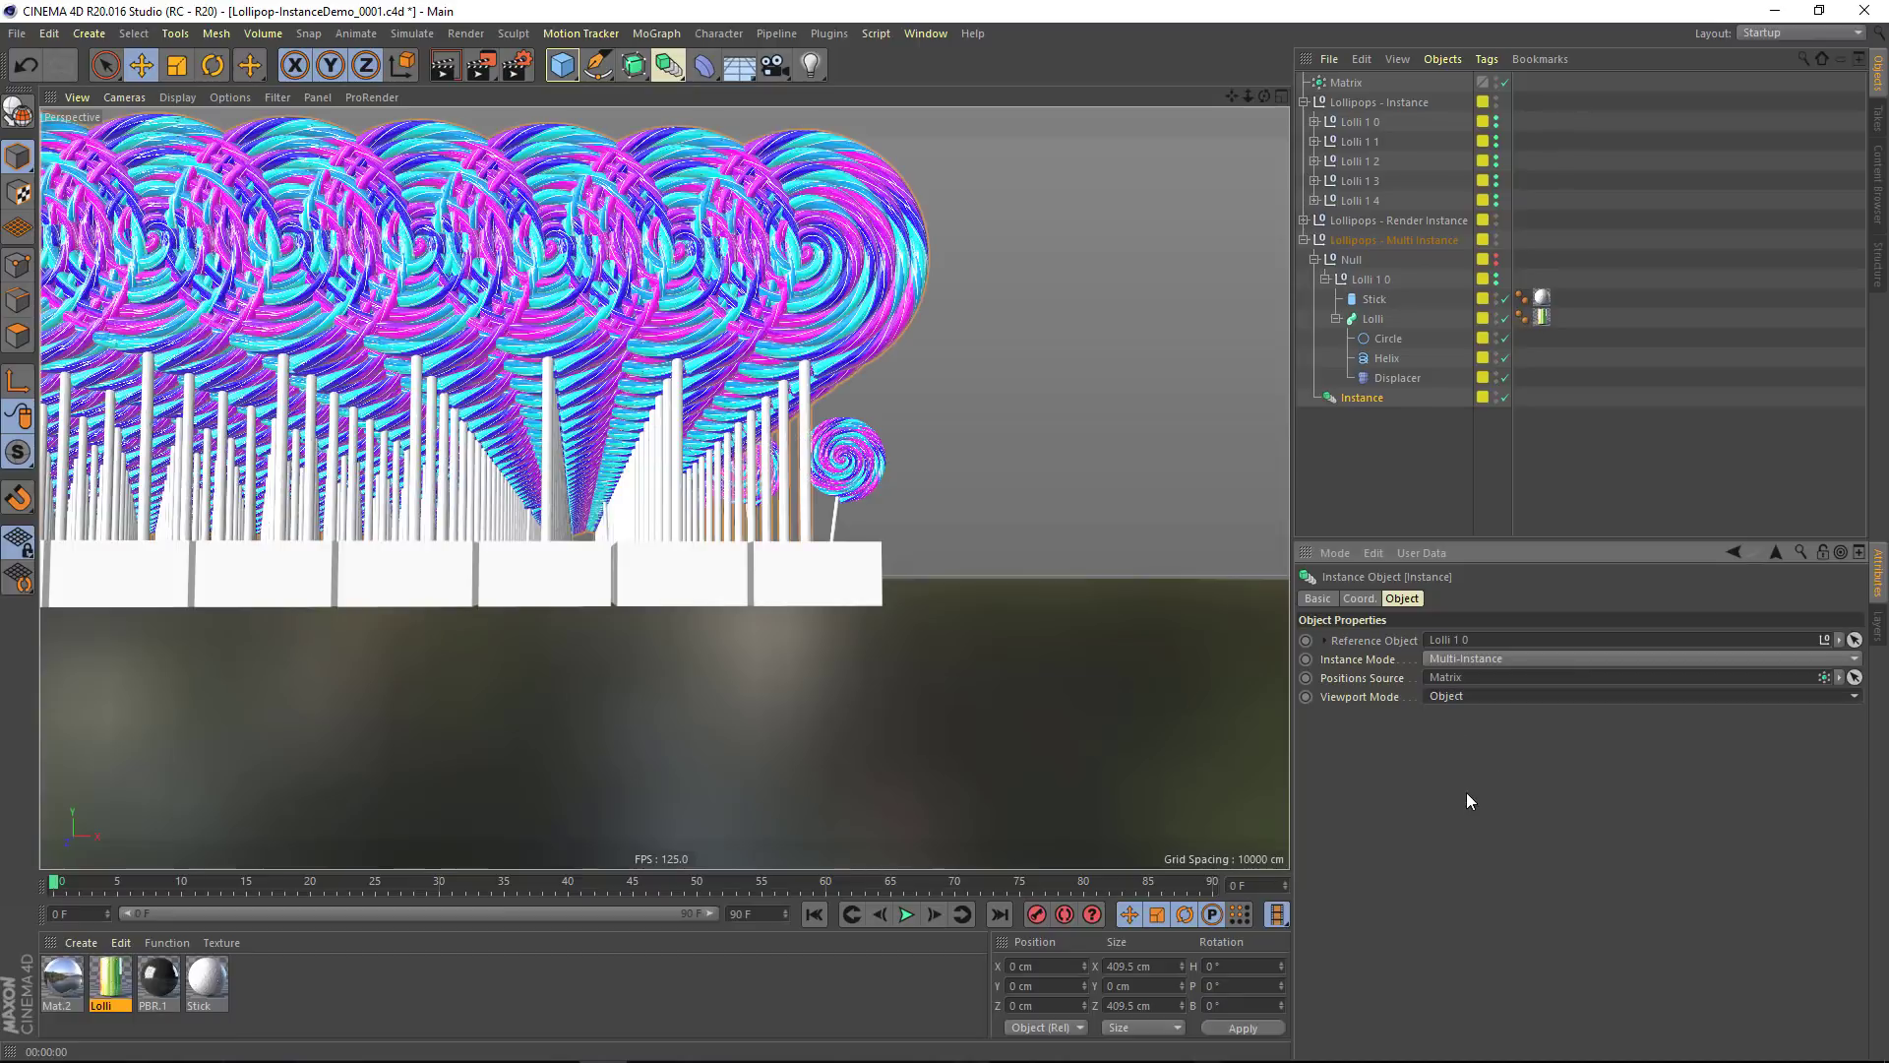
# Return to colortheory-lollis_0052.c4d and show the JellyBeans cloner's Instance Mode choices
pyautogui.click(926, 33)
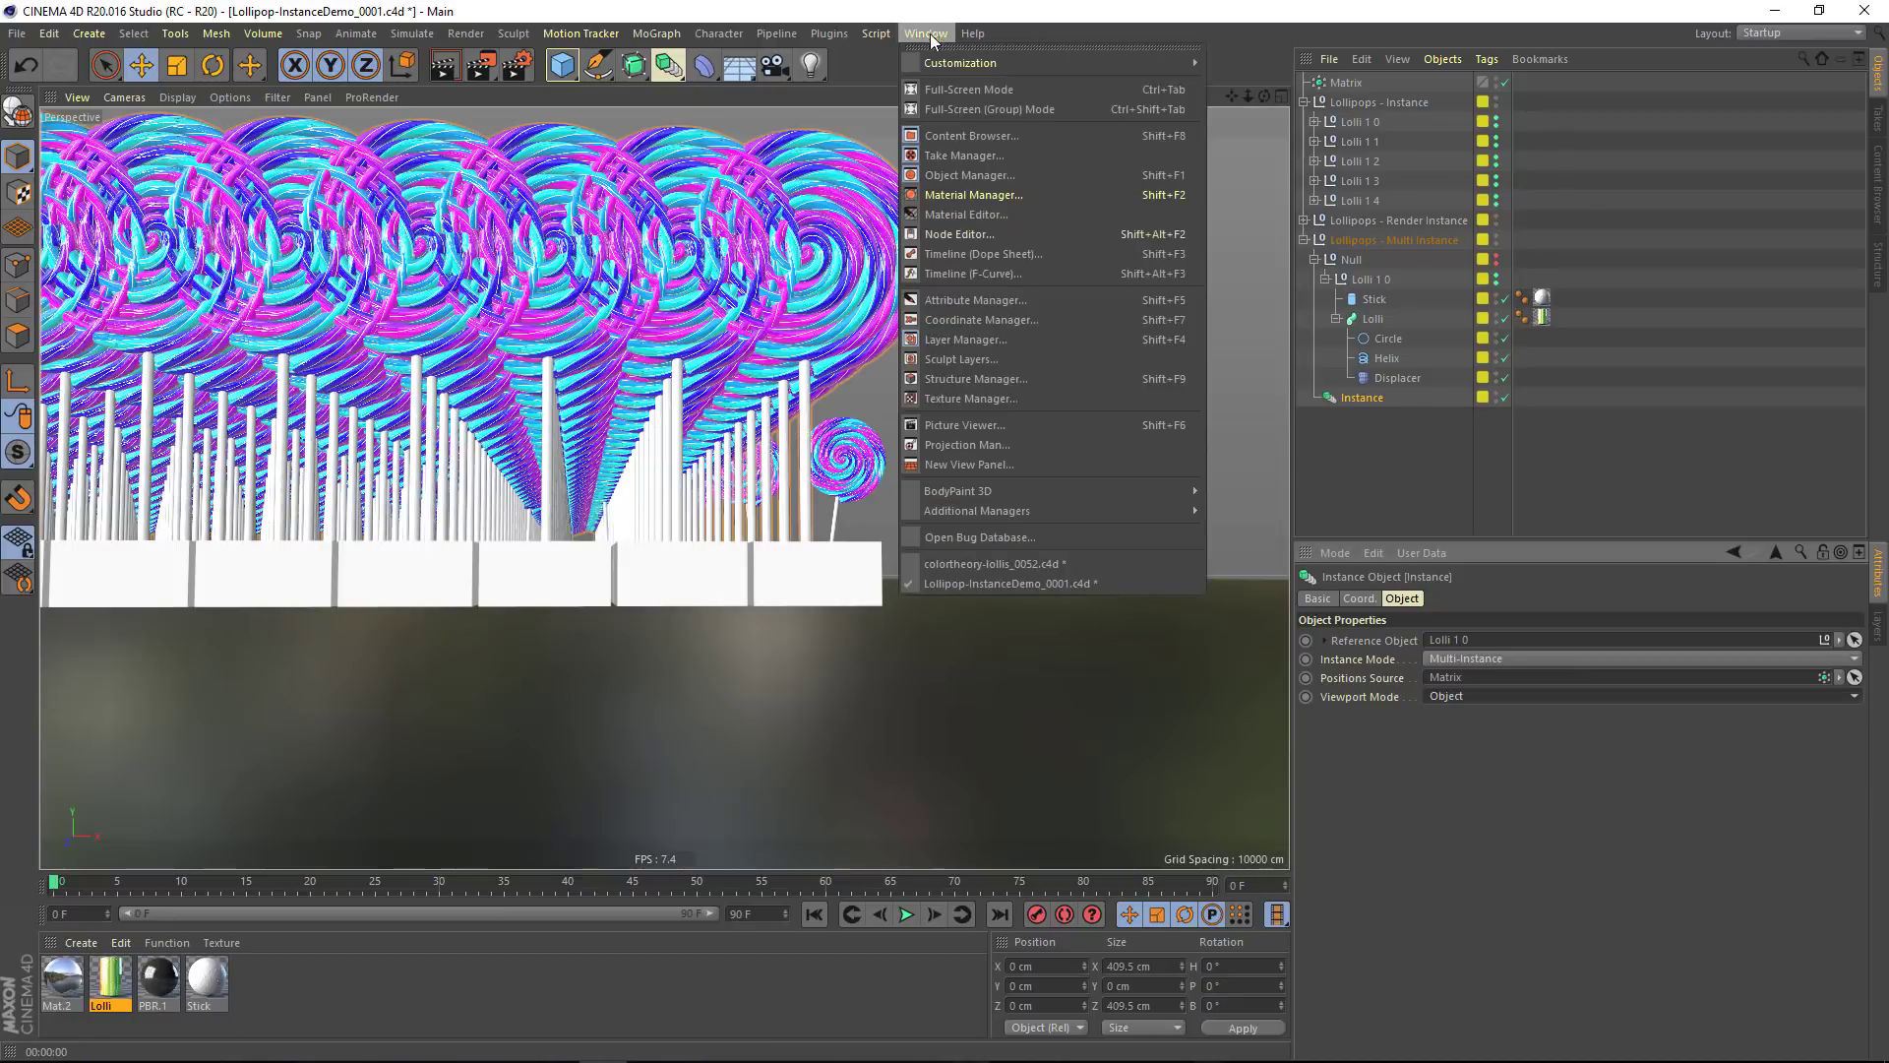
pyautogui.click(1056, 561)
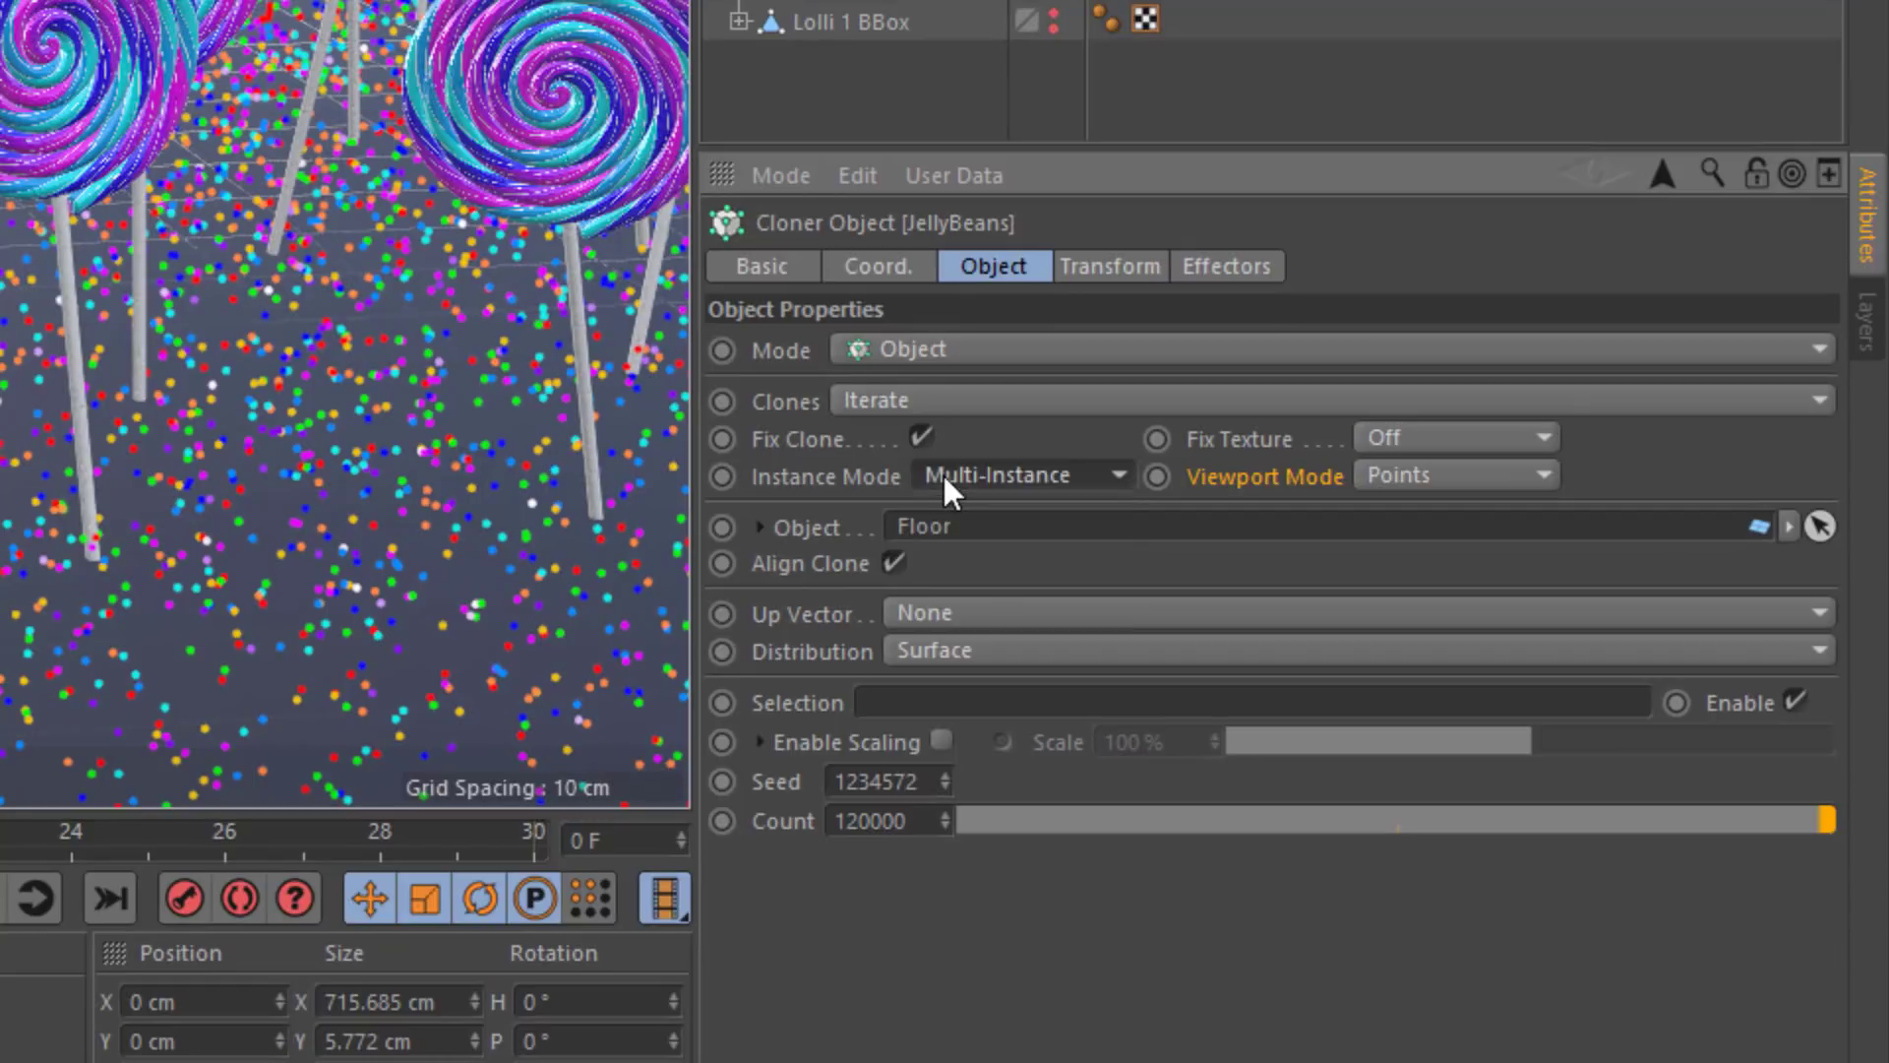
pyautogui.click(943, 475)
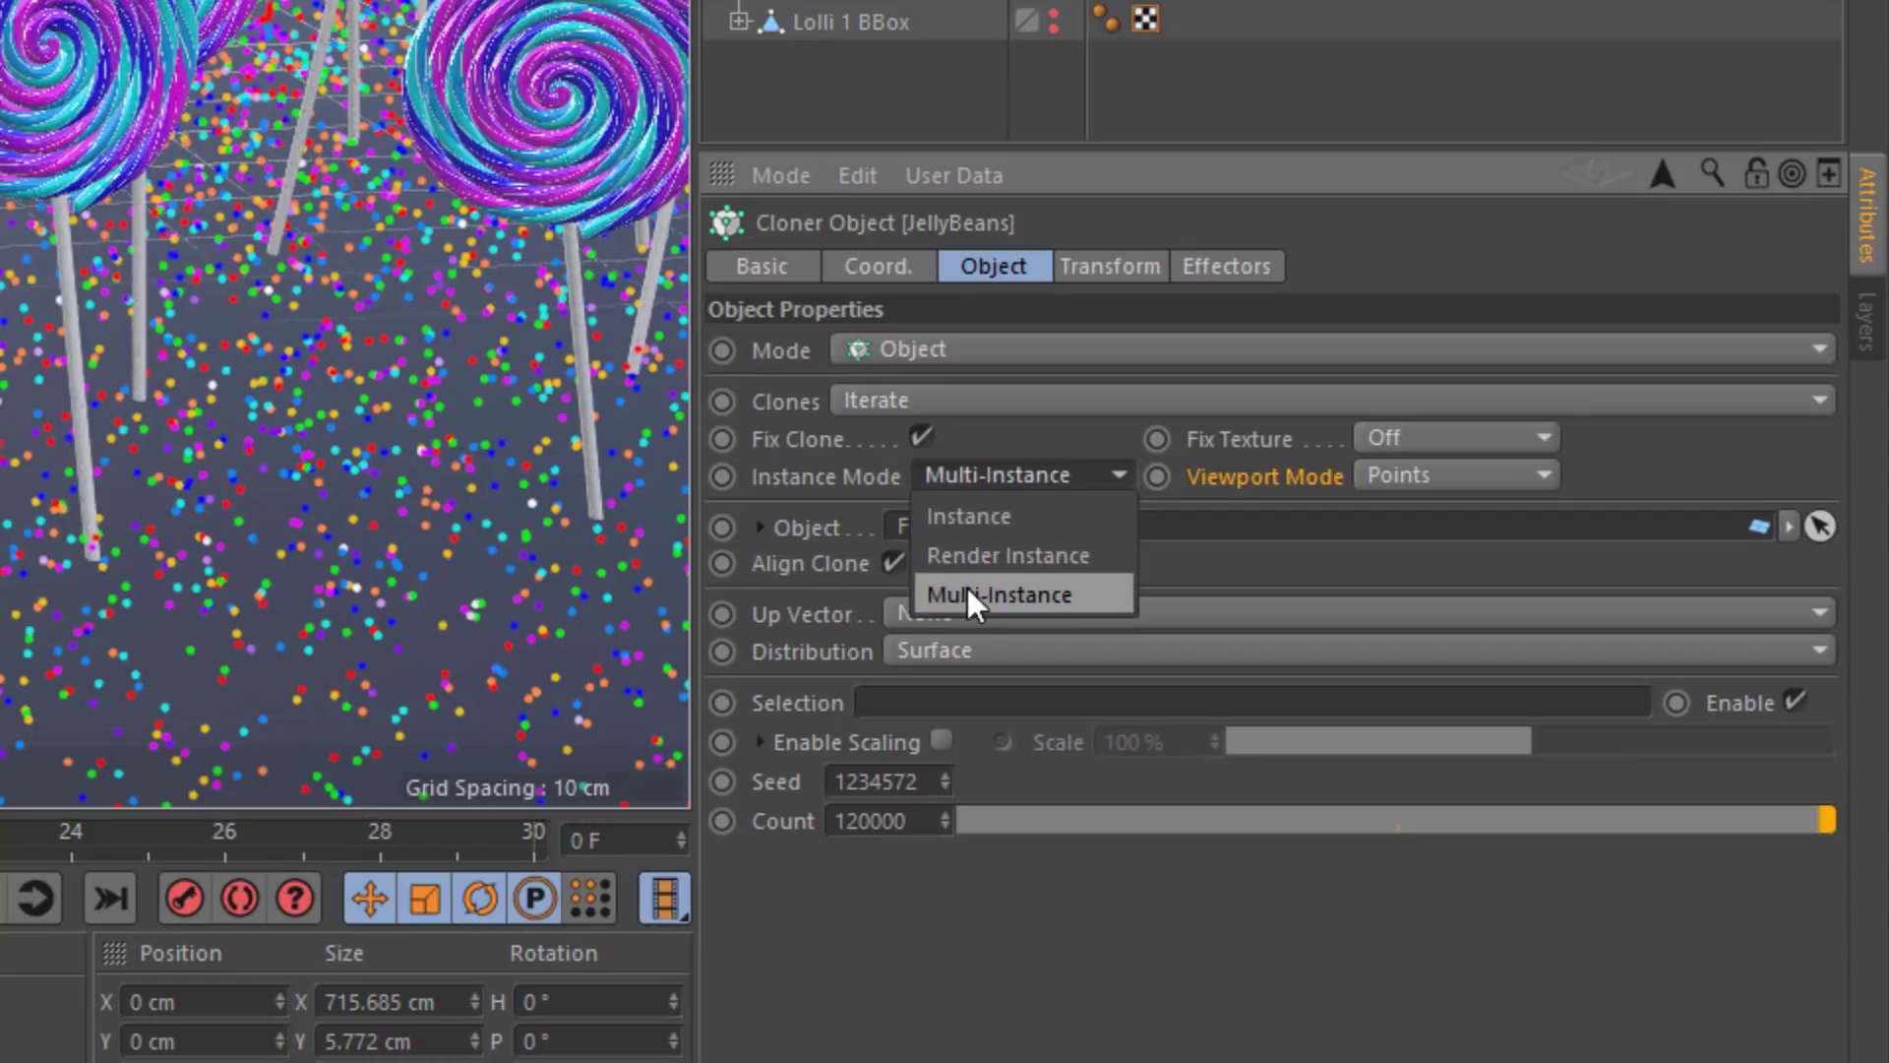